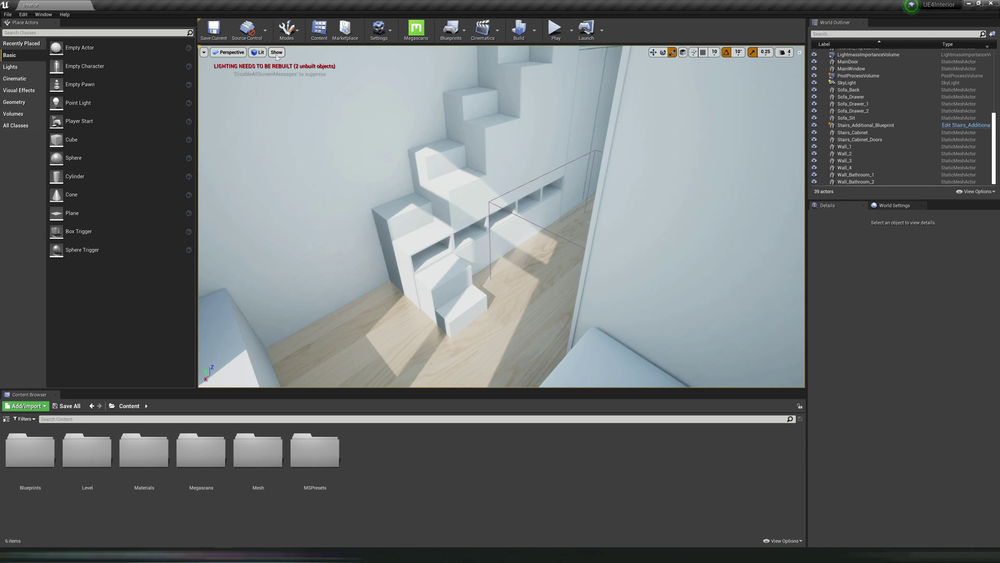
Turn on the collision display in the level viewport and look over the outlines around the stairs and walls
left_click(277, 53)
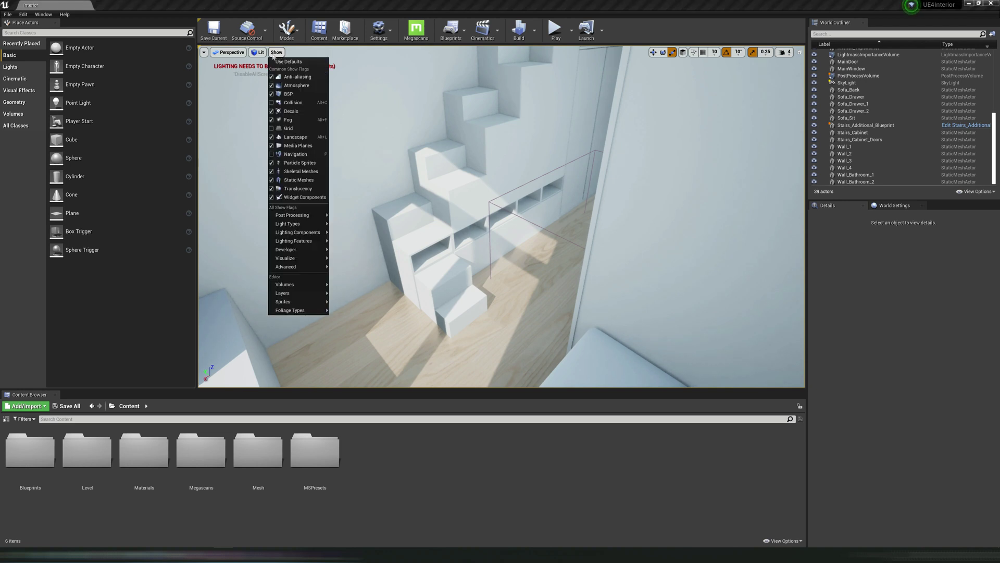
left_click(296, 104)
right_click_drag(486, 213, 506, 235)
right_click(506, 235)
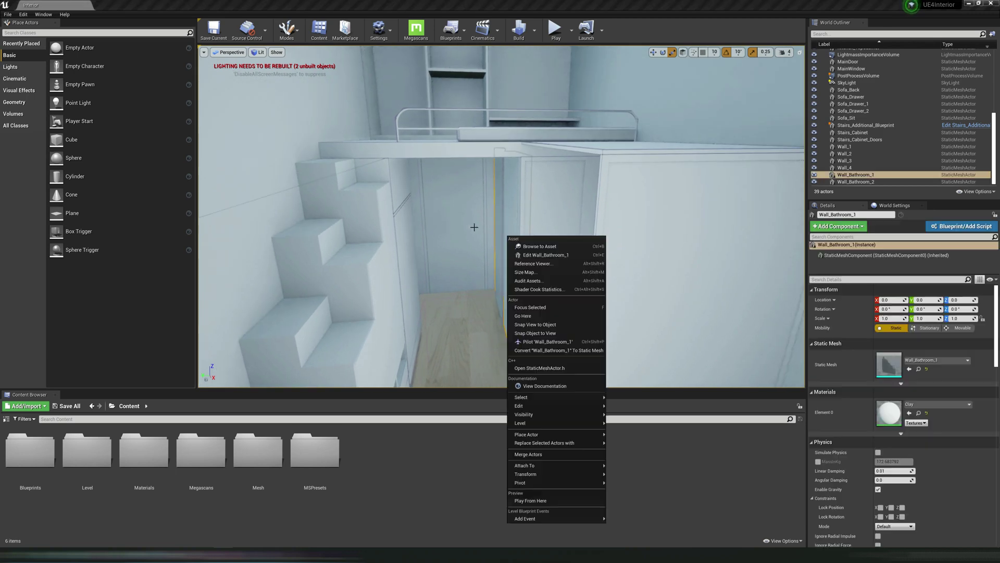
right_click(434, 208)
right_click_drag(443, 173, 486, 195)
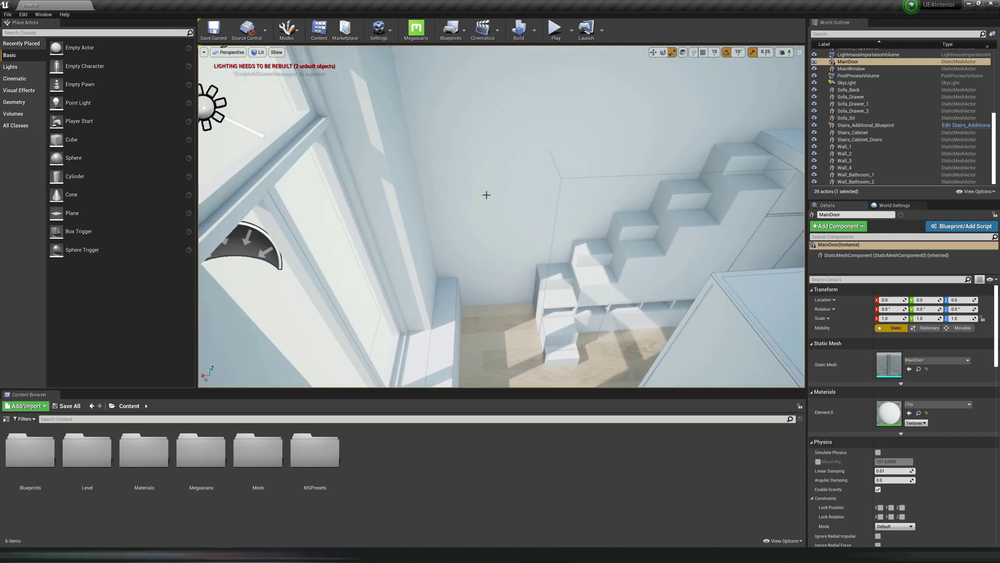
right_click_drag(441, 245, 457, 234)
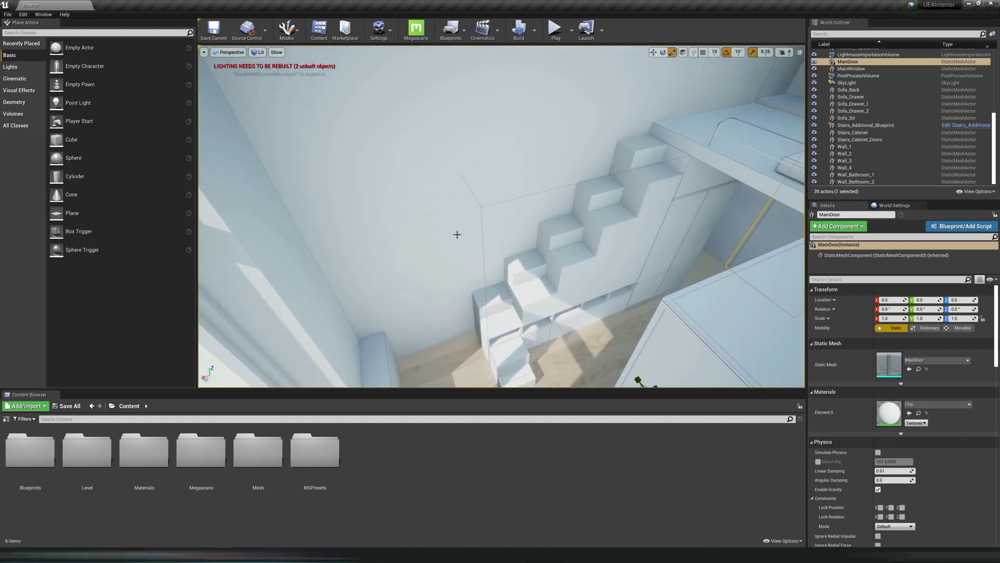
Select Wall_2, the stairs cabinet and the additional stairs in turn to examine their collision, focusing on the additional stairs
left_click(480, 206)
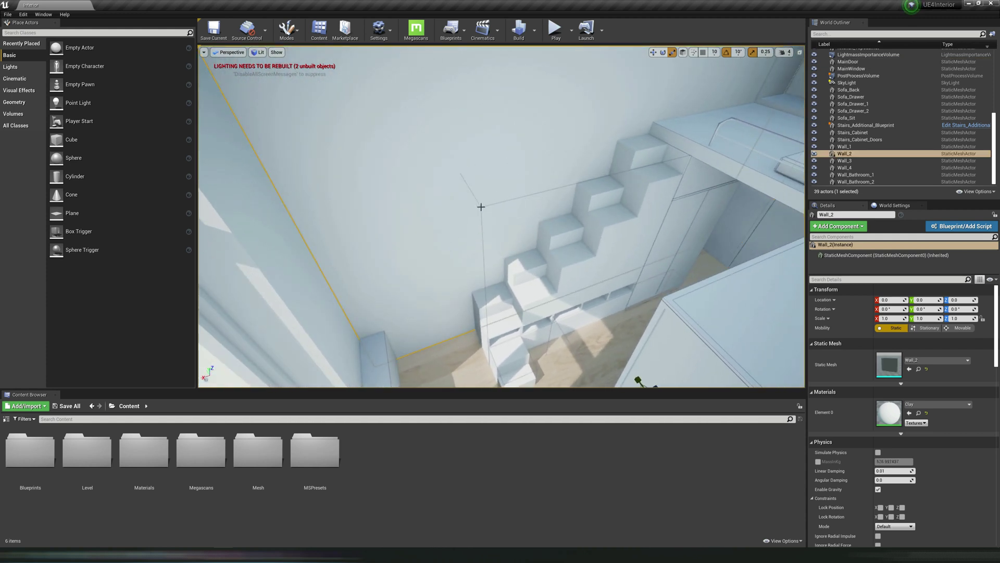
left_click(627, 201)
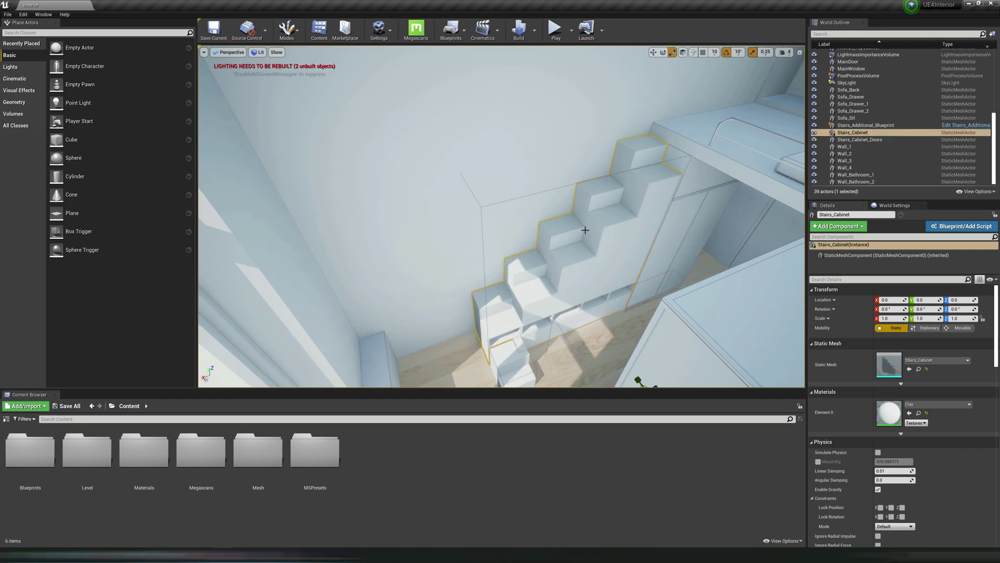
mouse_move(554, 245)
right_mouse_down()
mouse_move(555, 231)
mouse_move(602, 247)
mouse_move(563, 238)
right_mouse_up()
left_click(558, 227)
key("f")
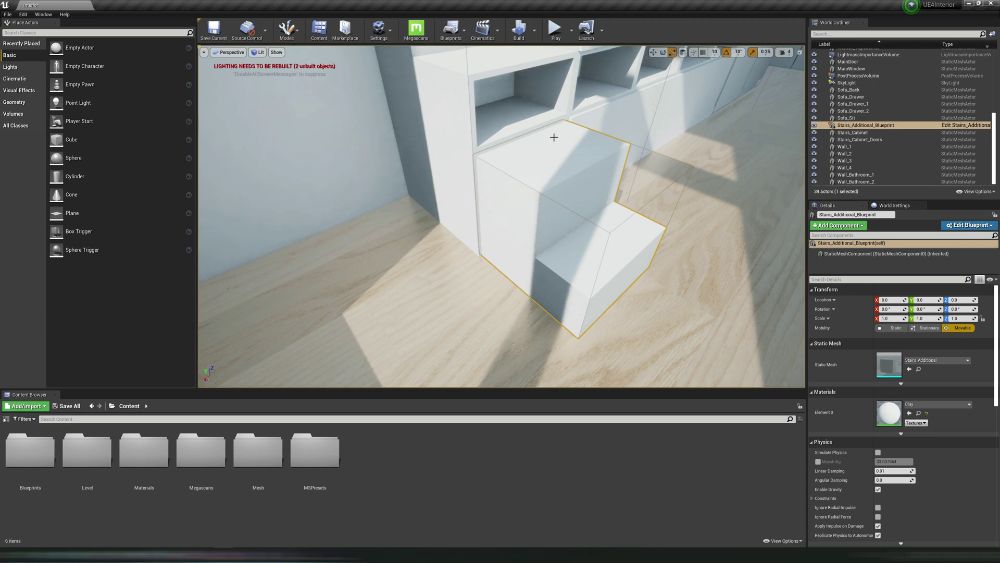
Play the level, walk up against the wall beside the stairs to test its collision, and stop playing
left_click(555, 29)
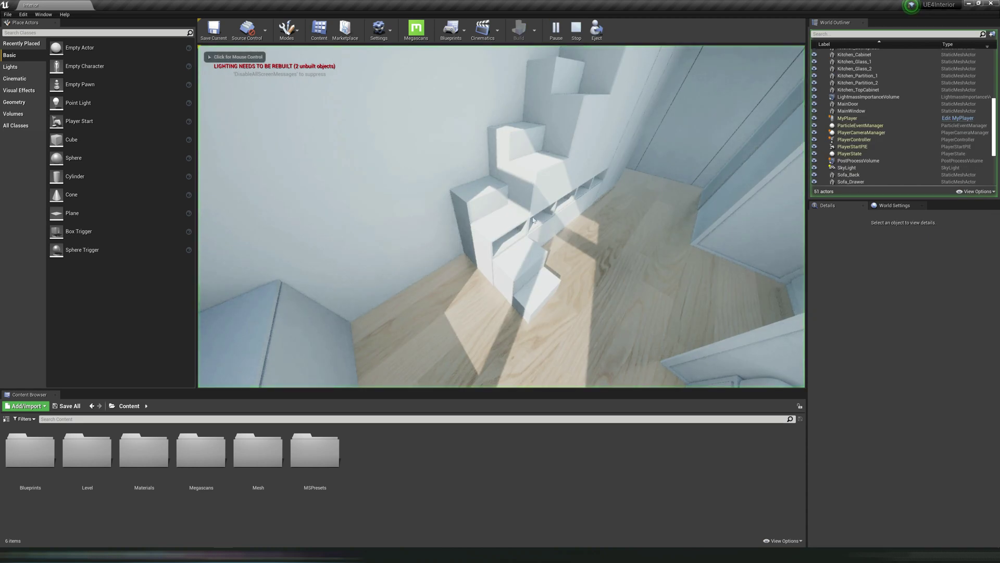
left_click(533, 219)
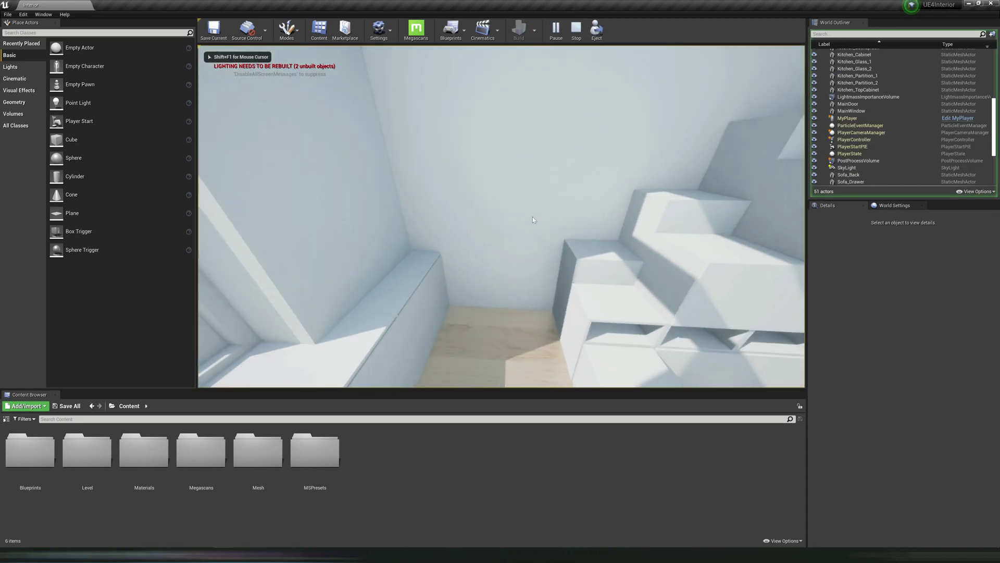
key("w")
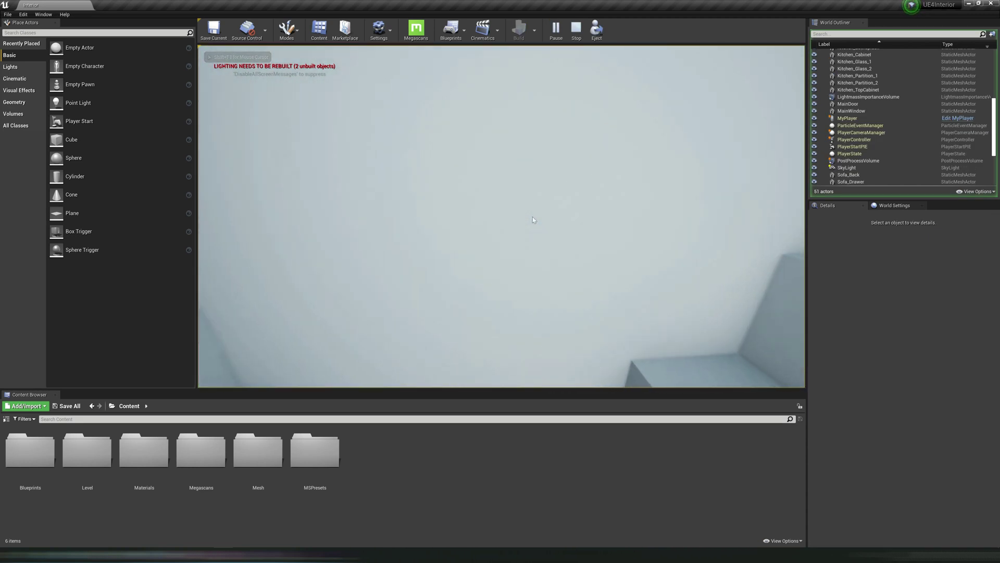
key("s")
key("w")
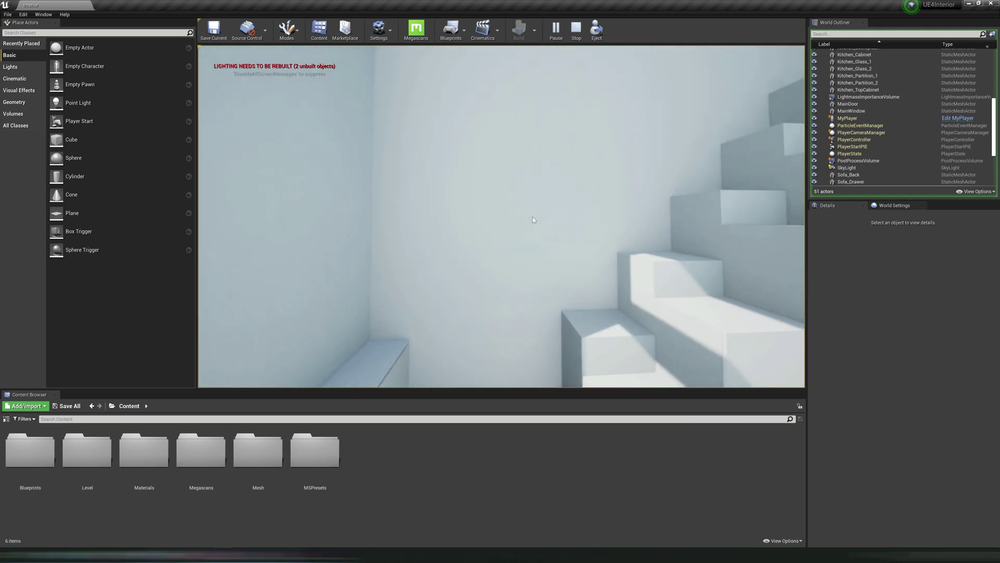
key("Escape")
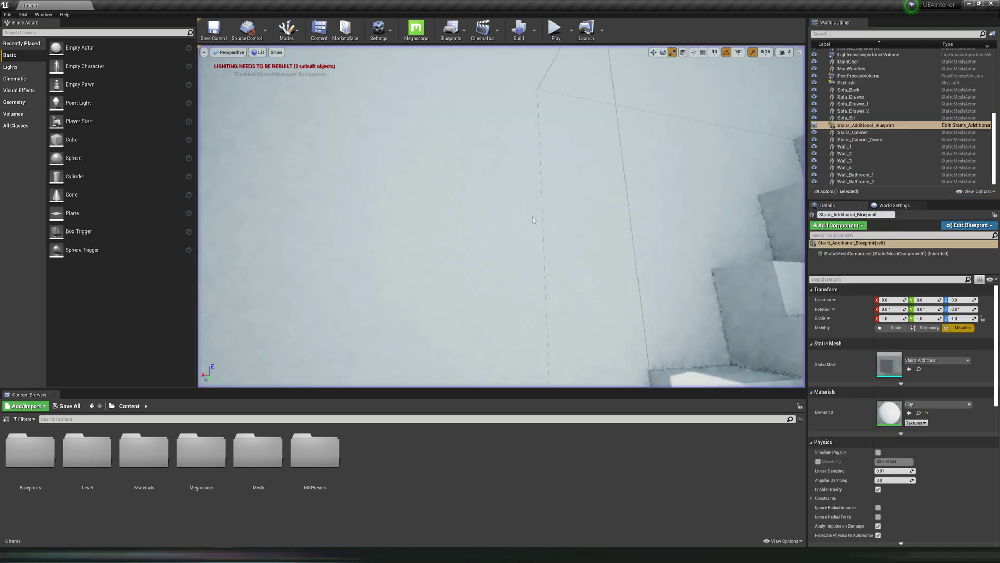
Open the mesh of Wall_2, the wall beside the stairs, in a maximized Static Mesh Editor
right_click_drag(517, 232, 517, 232)
key("s")
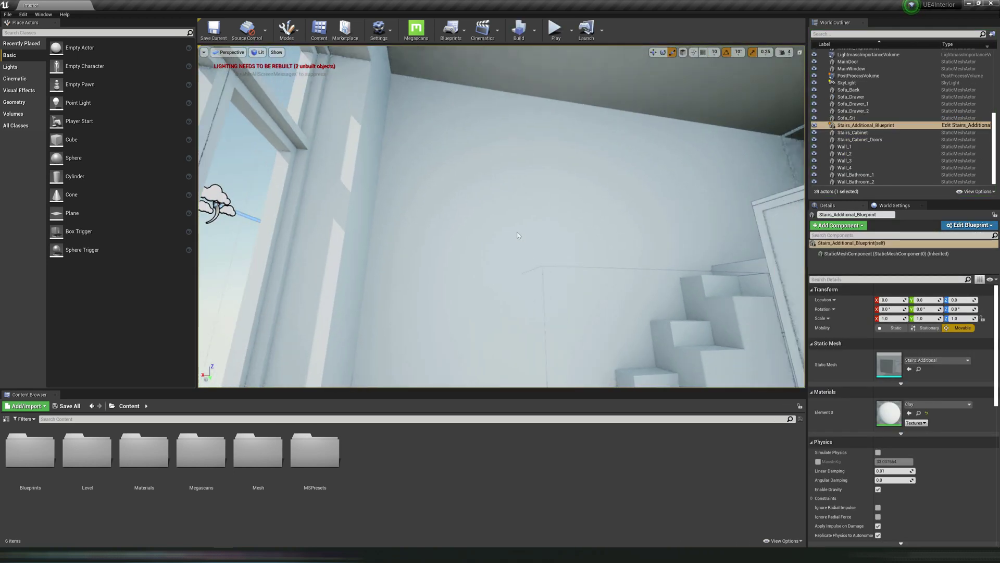
scroll(518, 236, "down", 2)
right_click_drag(509, 170, 471, 173)
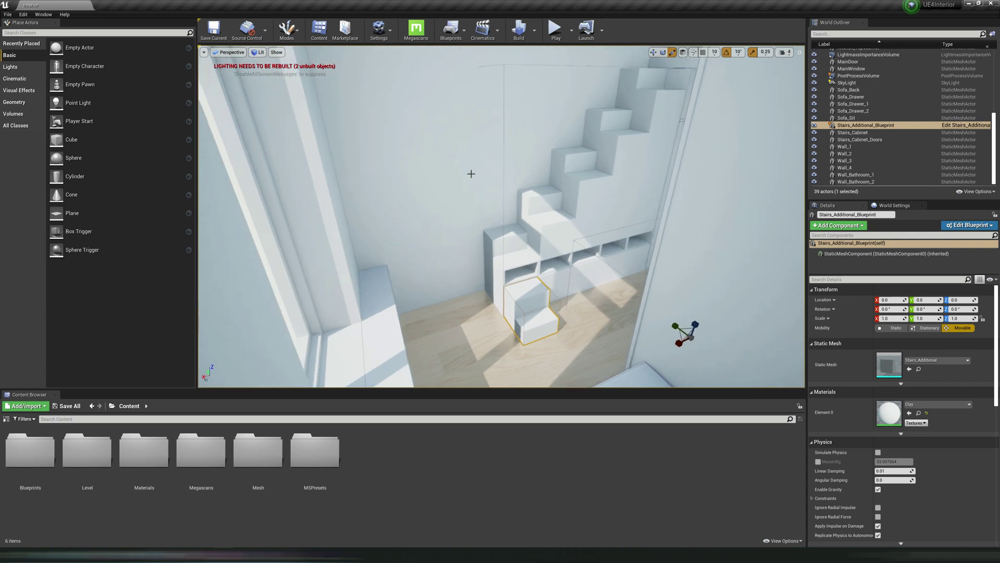
left_click(447, 171)
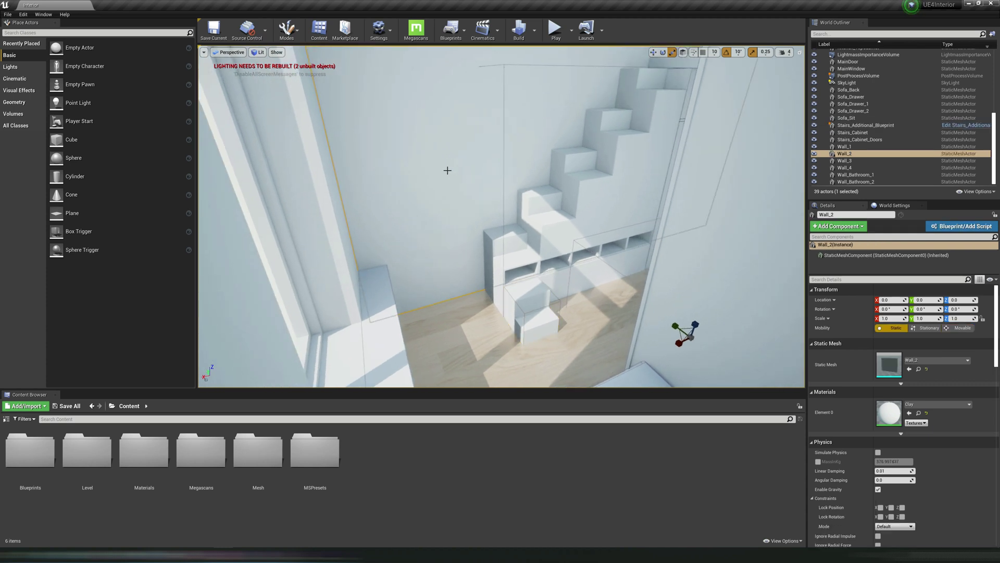
right_click(439, 154)
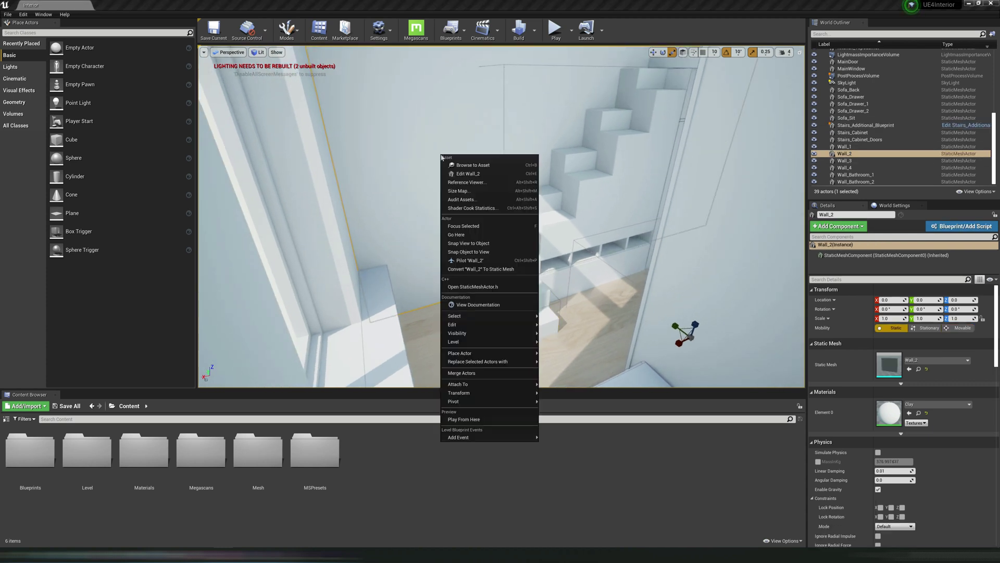
left_click(465, 174)
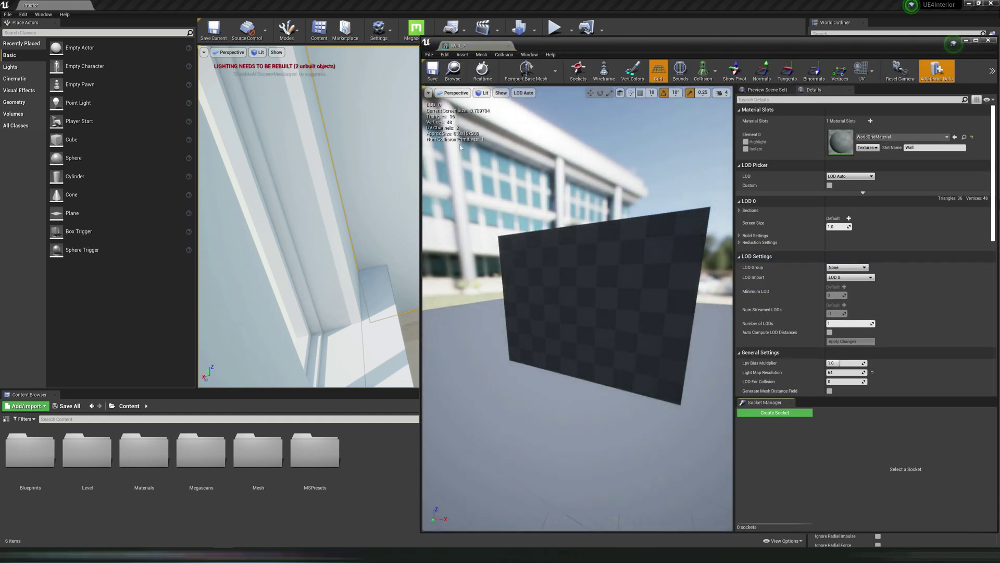
double_click(551, 45)
Display the wall mesh's simple collision and examine its outline along the edges and corners from several angles
right_click_drag(447, 183, 433, 196)
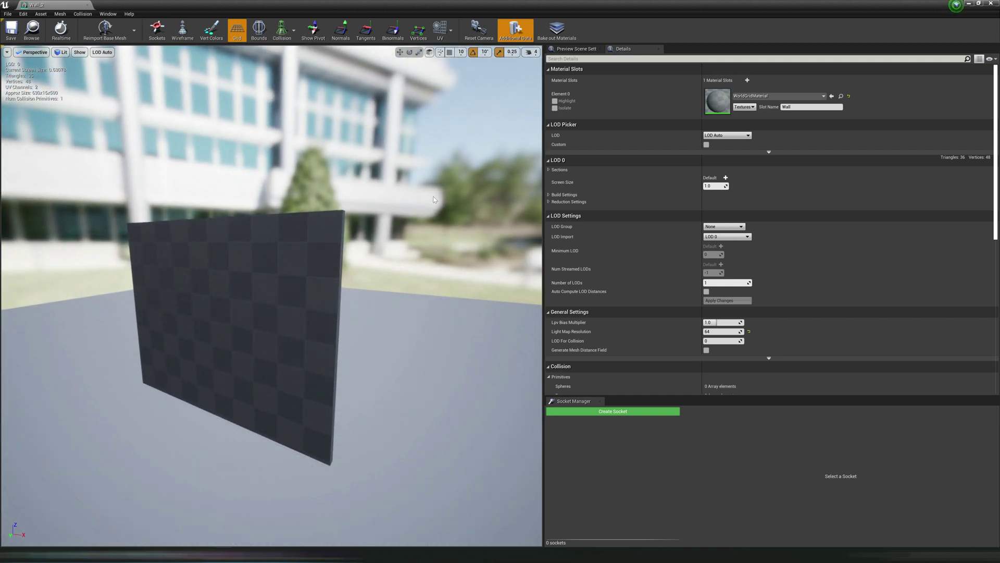
left_click(287, 34)
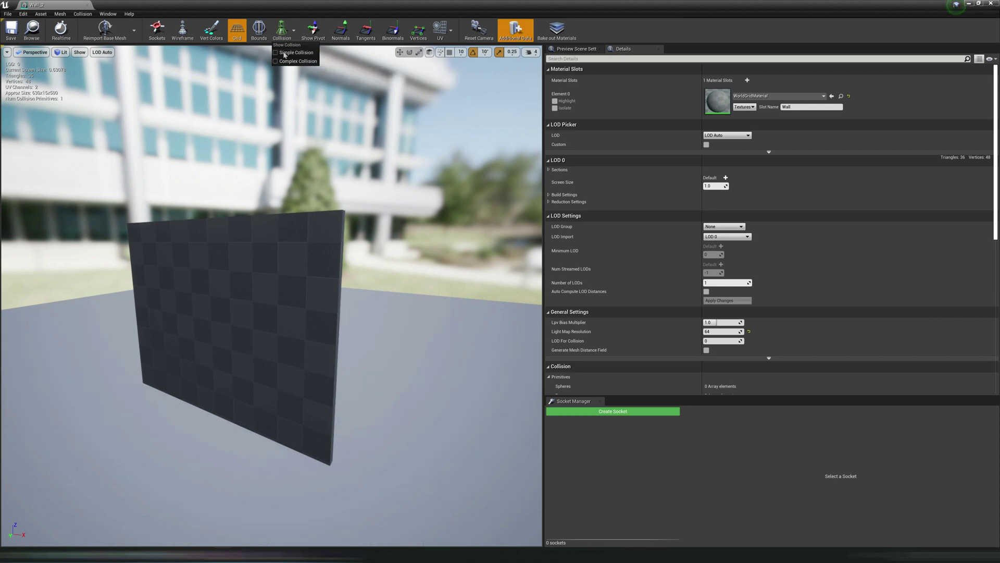
left_click(284, 53)
right_click_drag(379, 242, 379, 251)
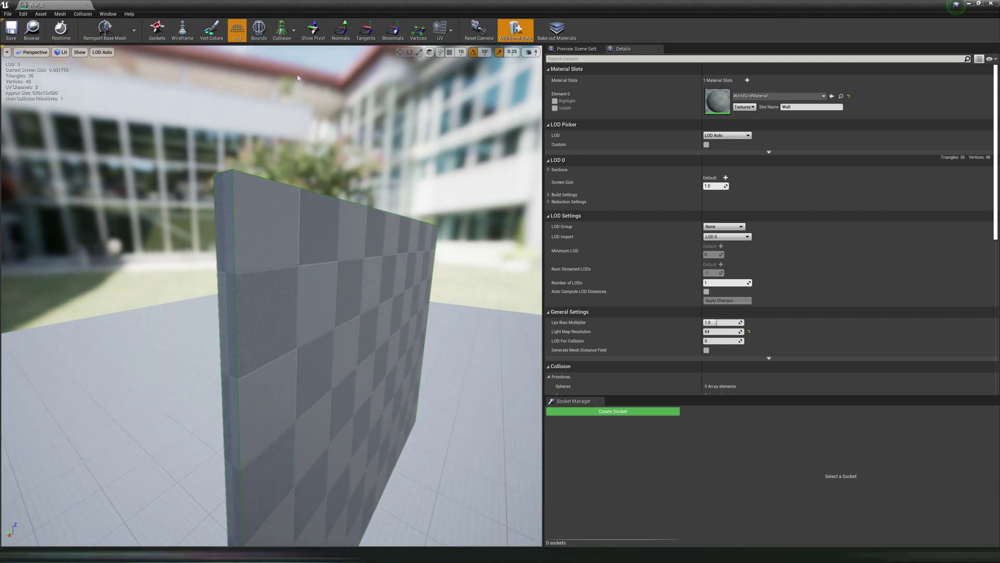
left_click(61, 52)
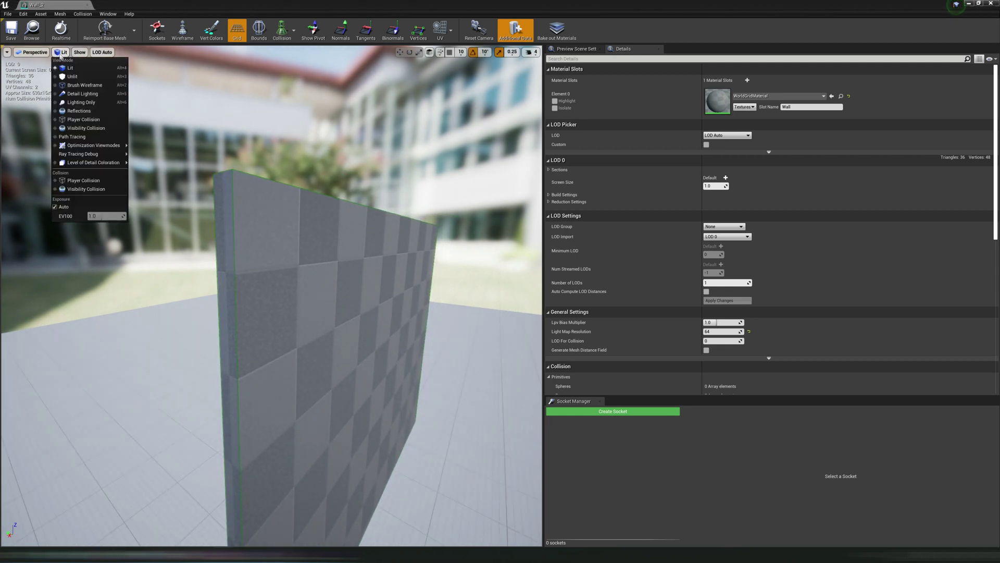
left_click(79, 52)
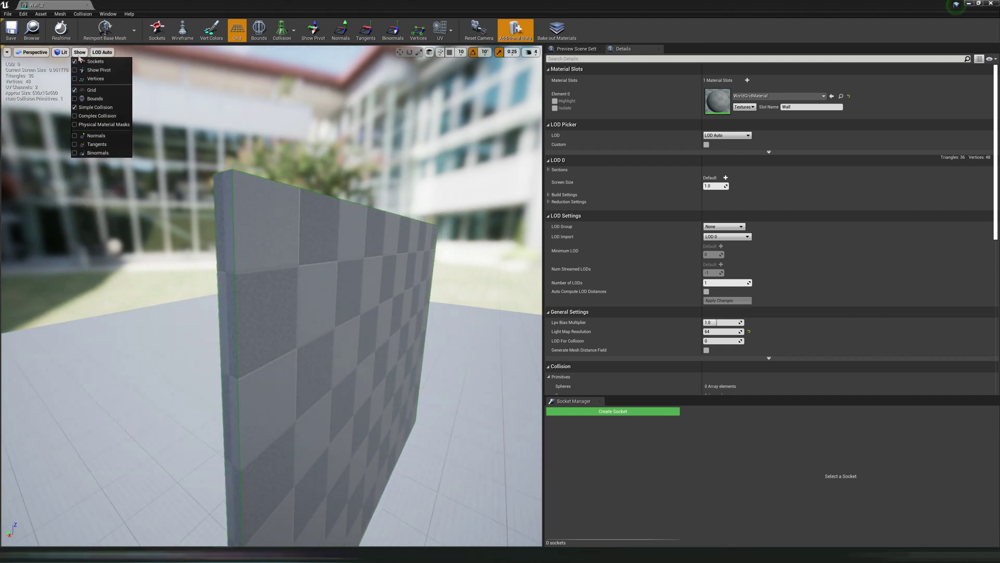
left_click(319, 189)
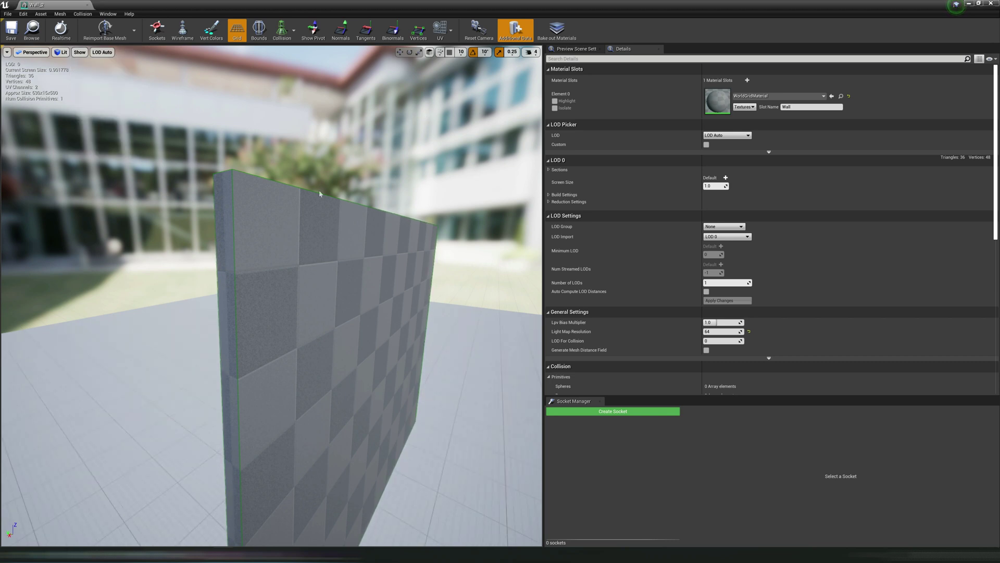
left_click_drag(253, 191, 250, 186)
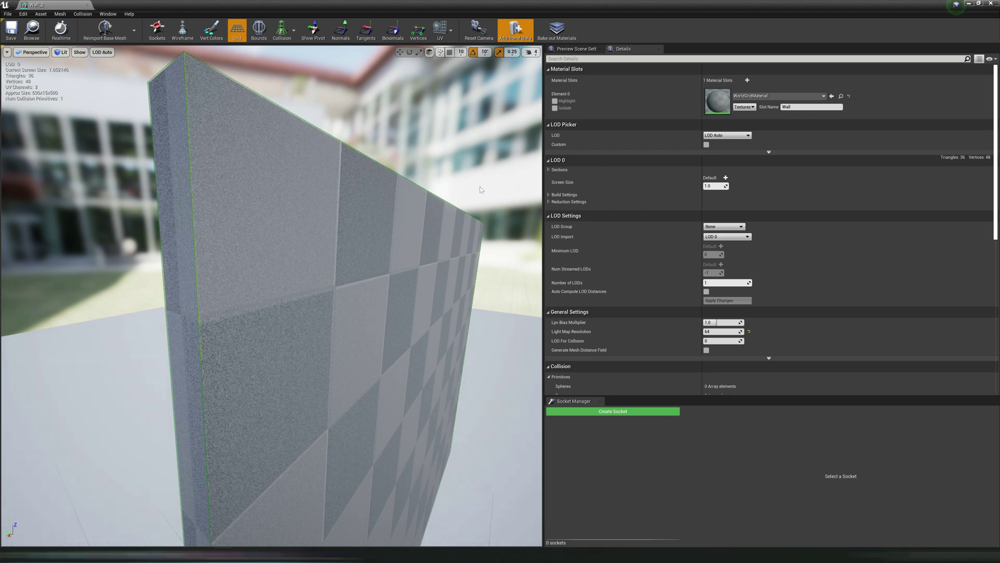
left_click_drag(485, 207, 463, 230)
left_click_drag(397, 205, 401, 182)
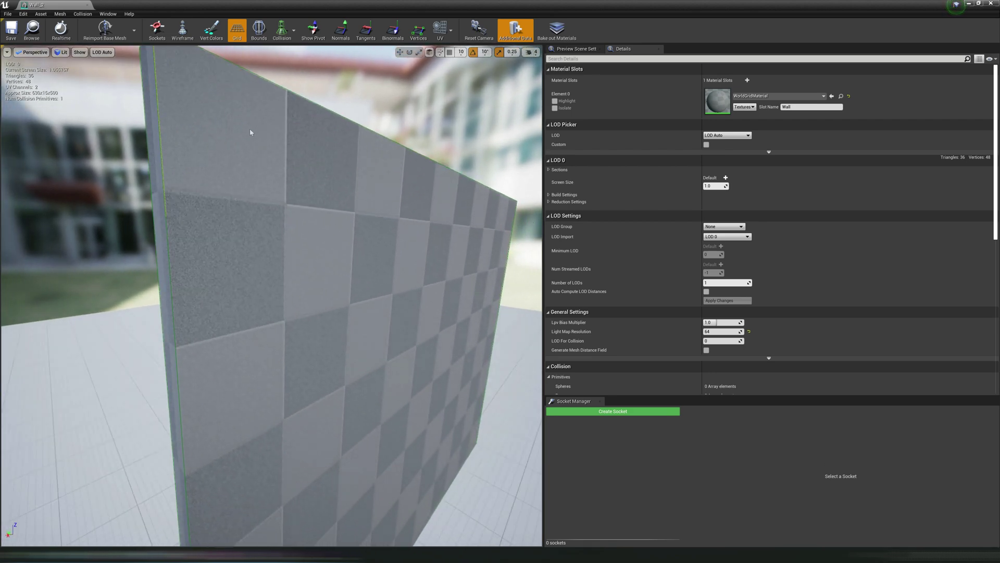
left_click_drag(171, 126, 329, 165)
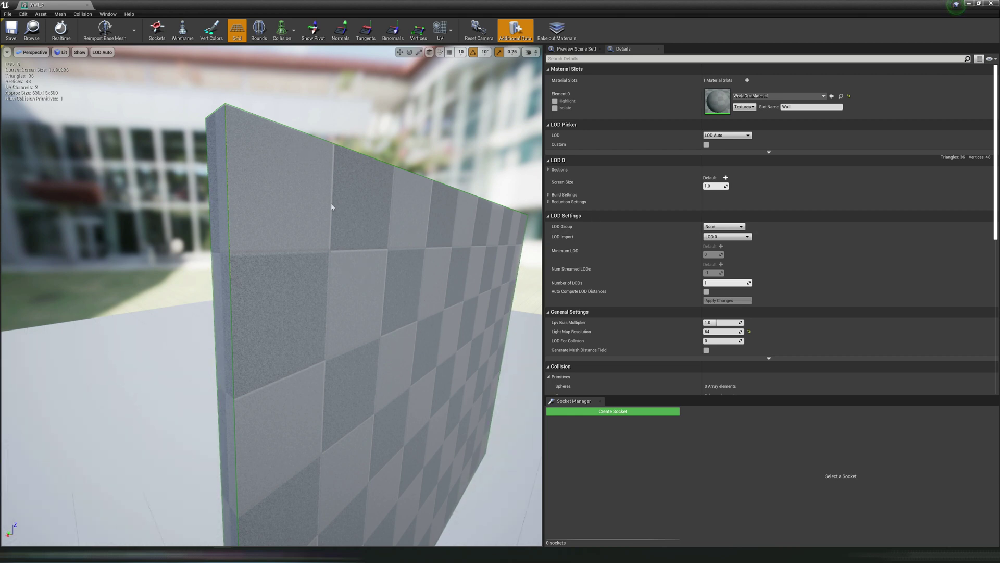
Remove the simplified collision from the wall mesh and save the asset, closing its editor
left_click(84, 14)
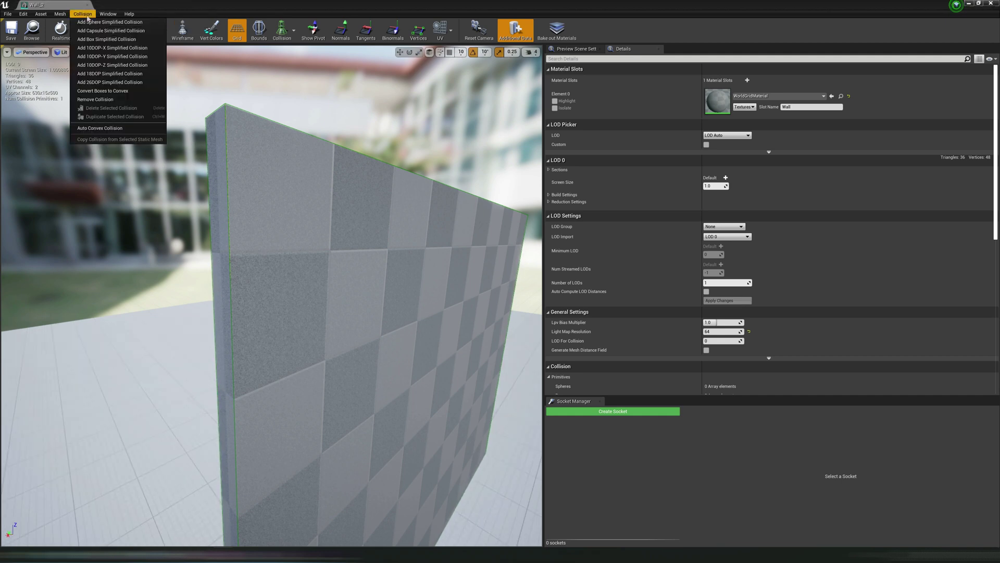
left_click(104, 100)
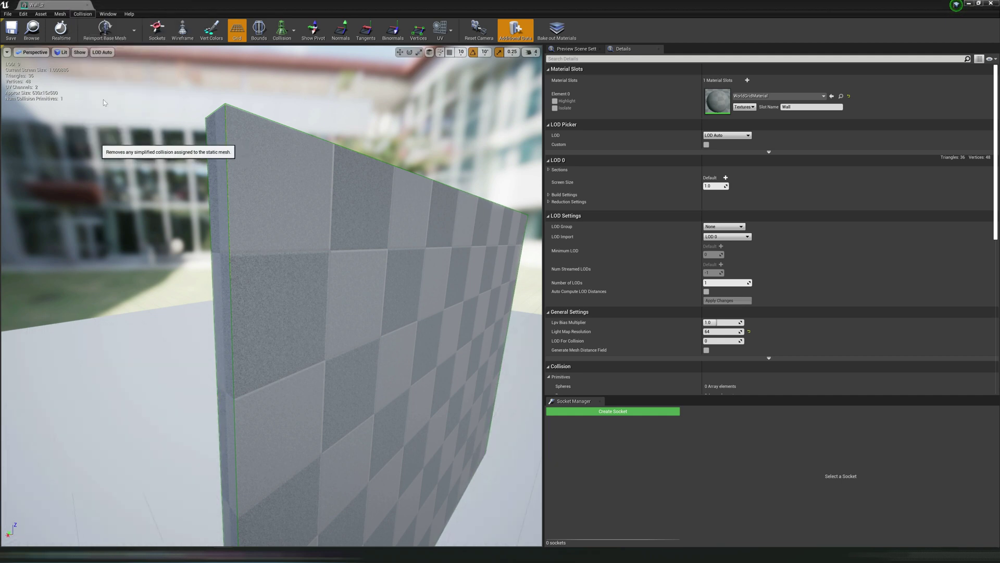
left_click(11, 29)
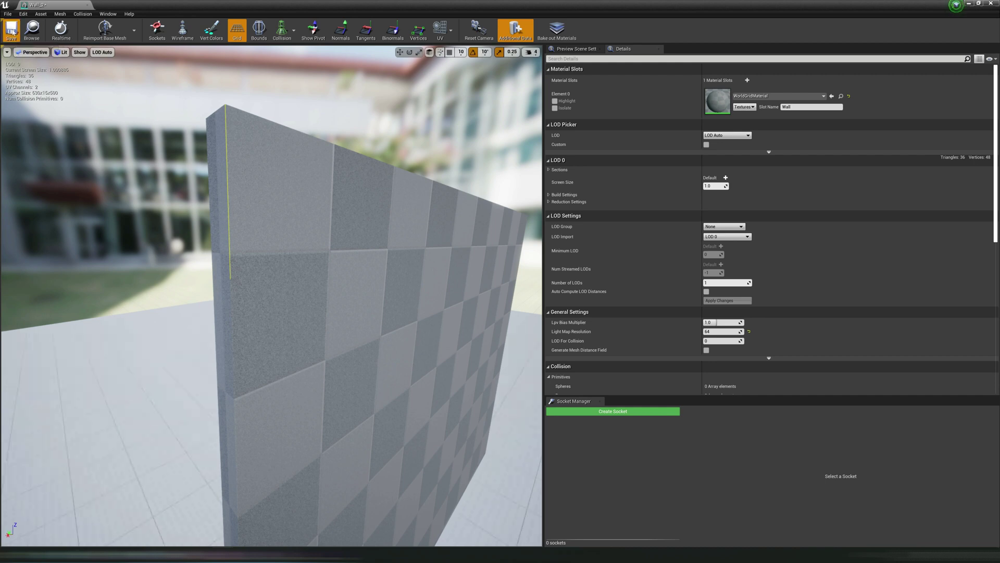
left_click(991, 4)
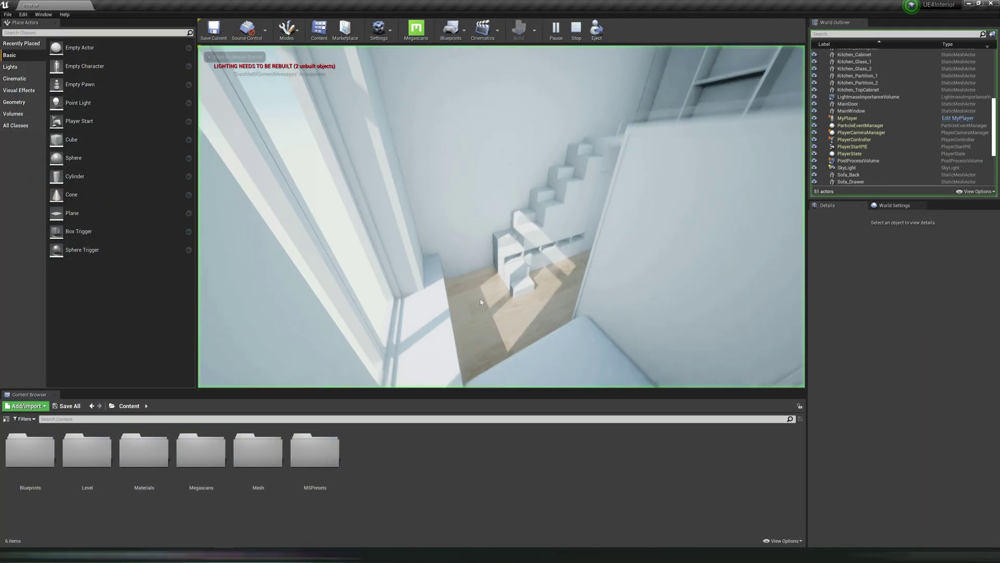
Walk the player through the wall beside the stairs to test the missing collision, and stop playing
left_click(480, 299)
key("w")
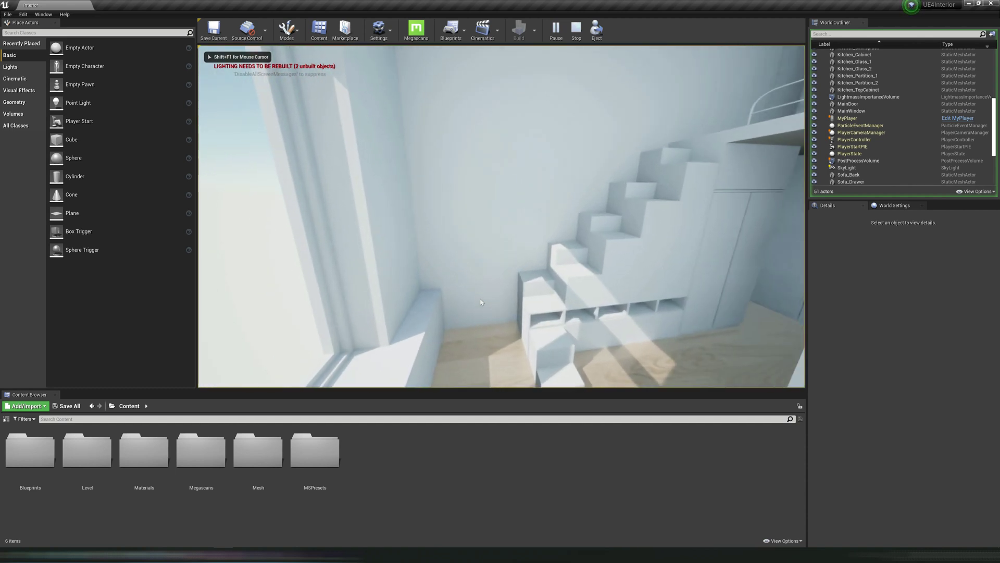
key("w")
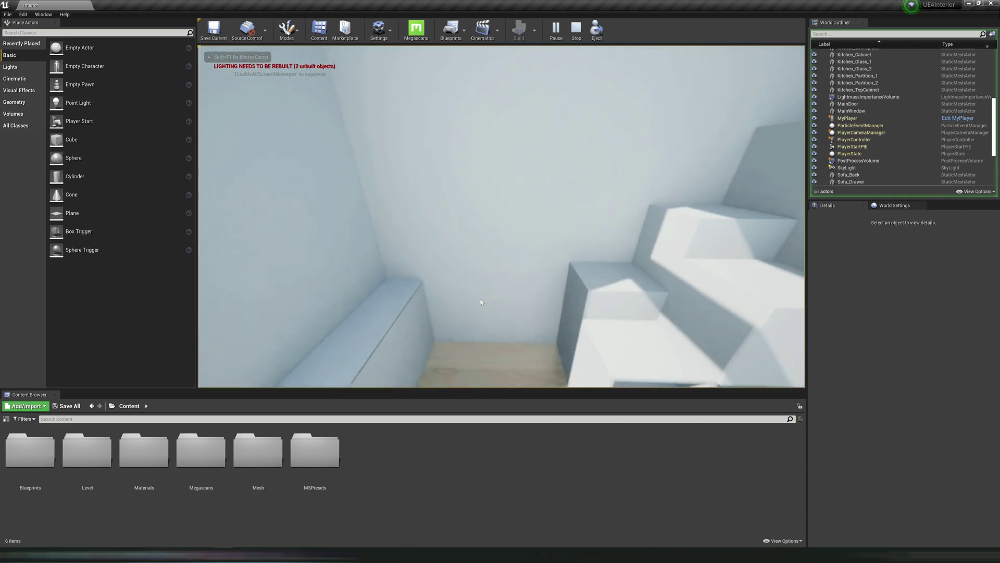
key("w")
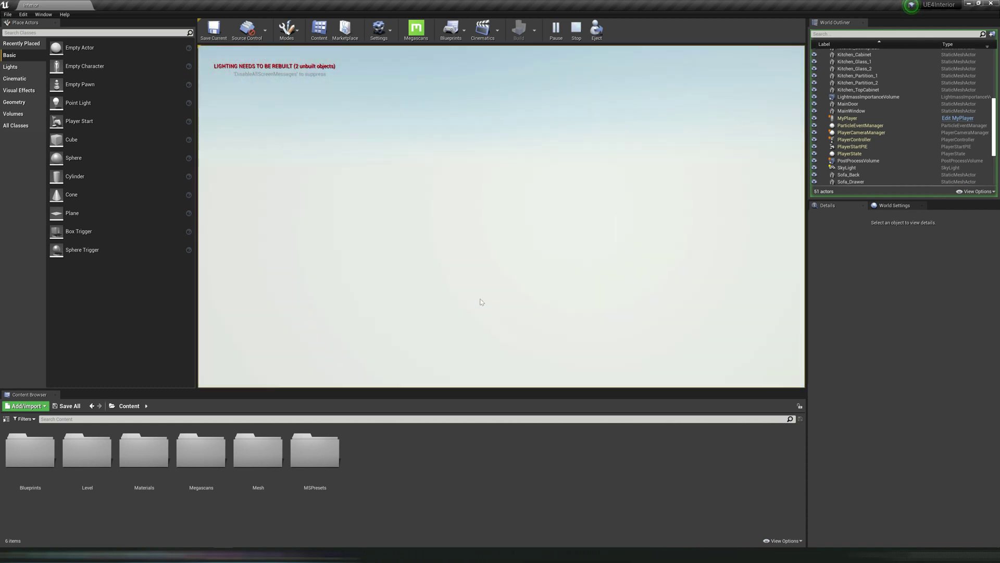
key("w")
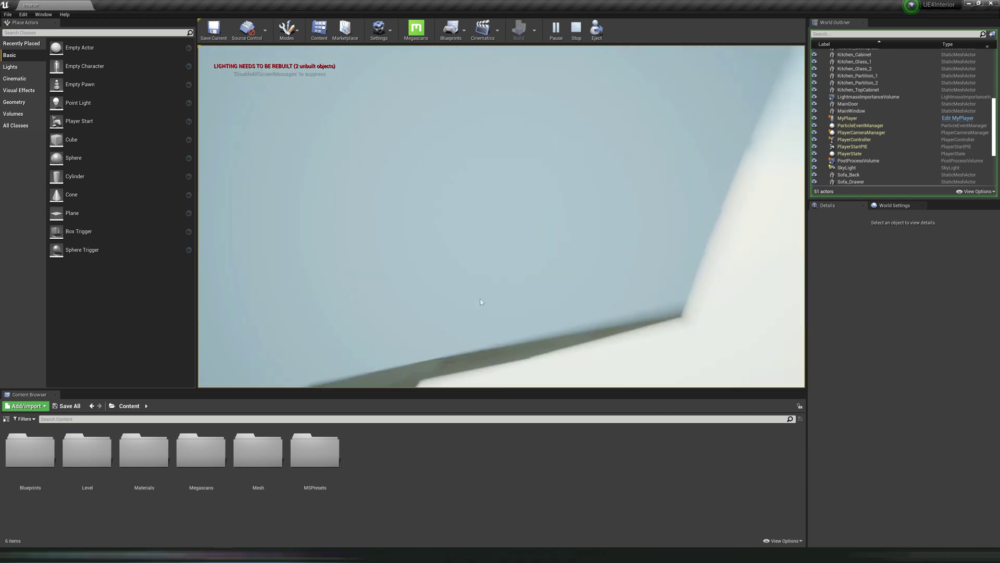
key("w")
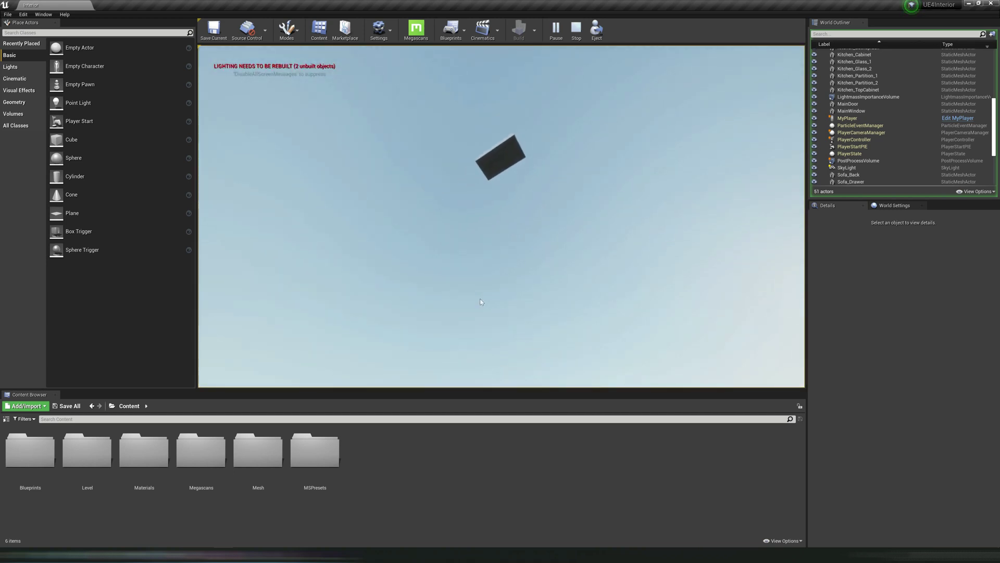
key("Escape")
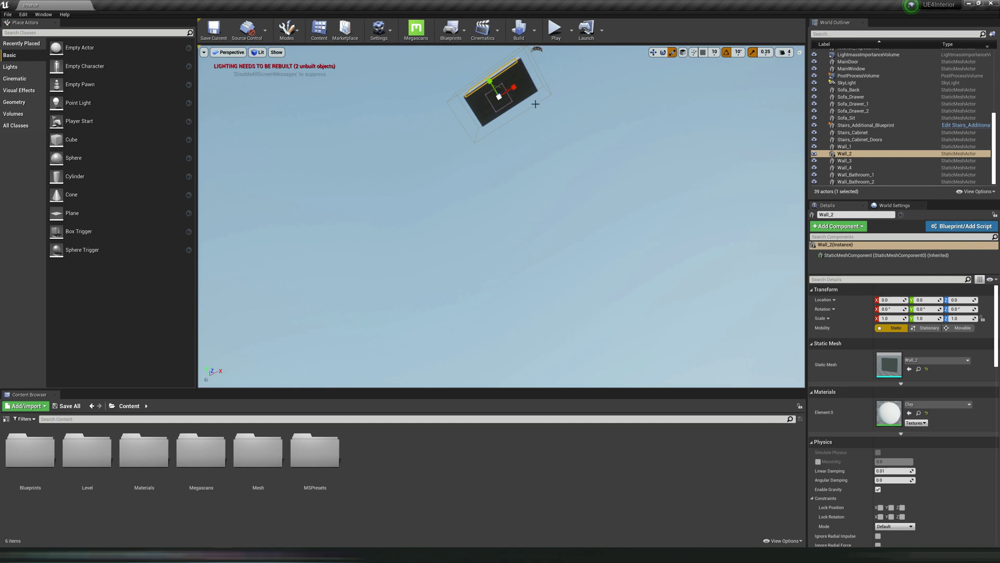
Return to the wall beside the stairs in the level and open the mesh of Wall_2 for editing
key("f")
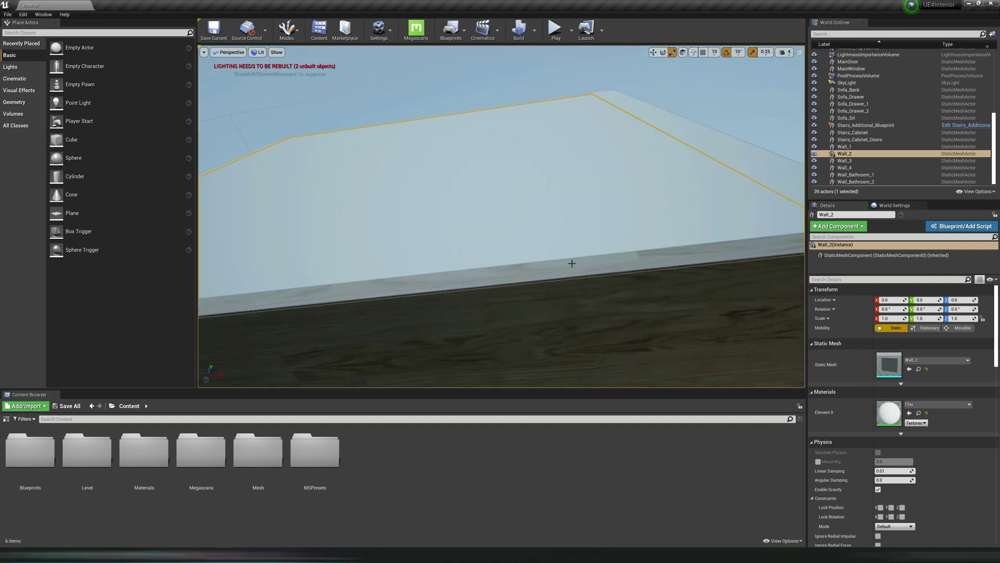
right_click_drag(572, 263, 558, 295)
right_click_drag(393, 317, 392, 316)
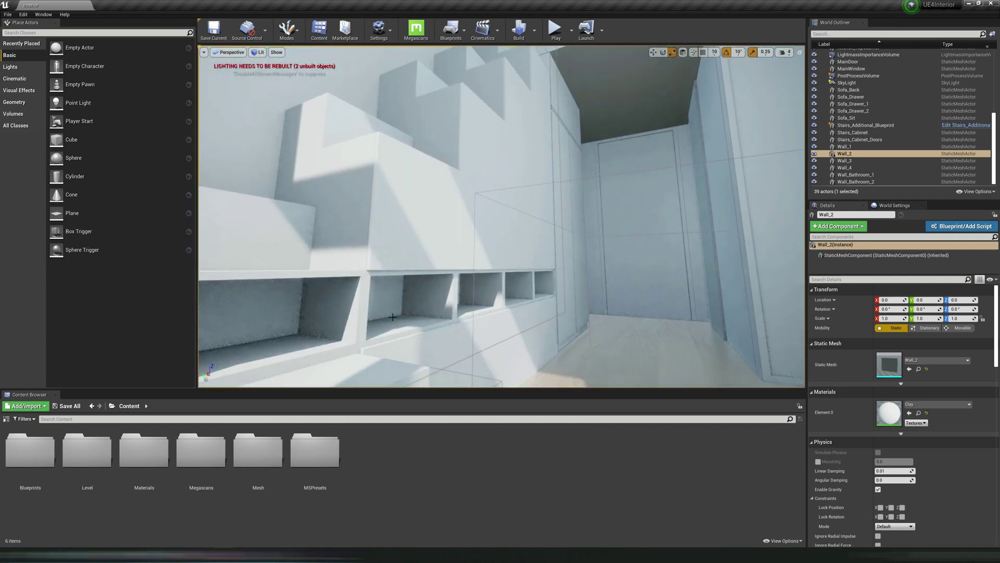
right_click_drag(488, 245, 488, 245)
right_click_drag(627, 154, 627, 155)
right_click_drag(592, 200, 583, 204)
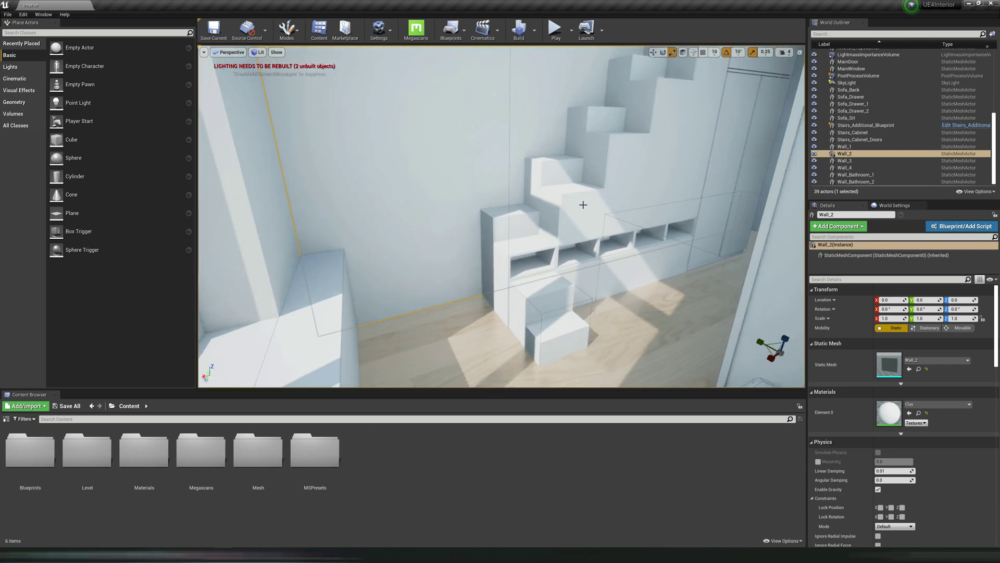
left_click(557, 167)
left_click(350, 125)
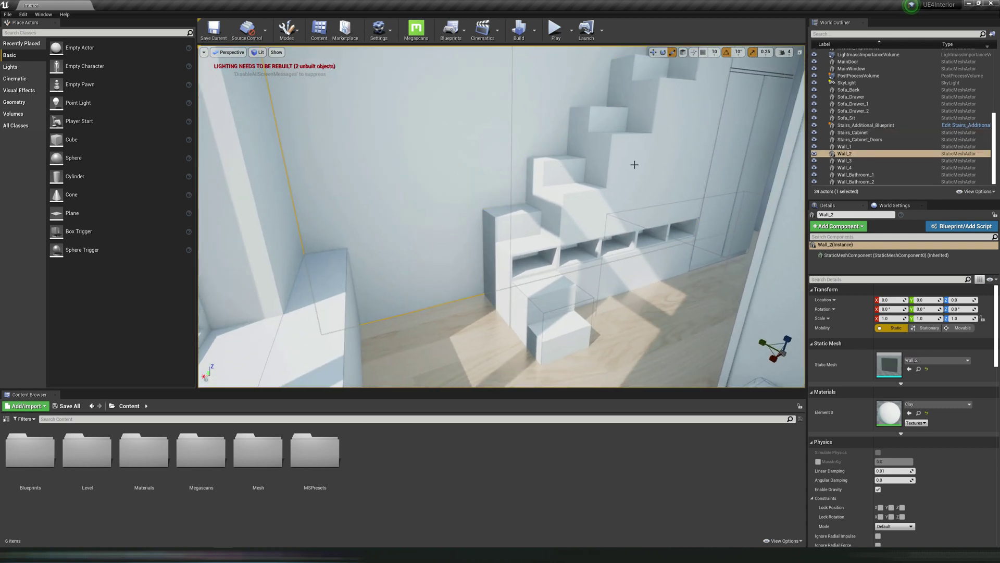
right_click(439, 181)
left_click(453, 196)
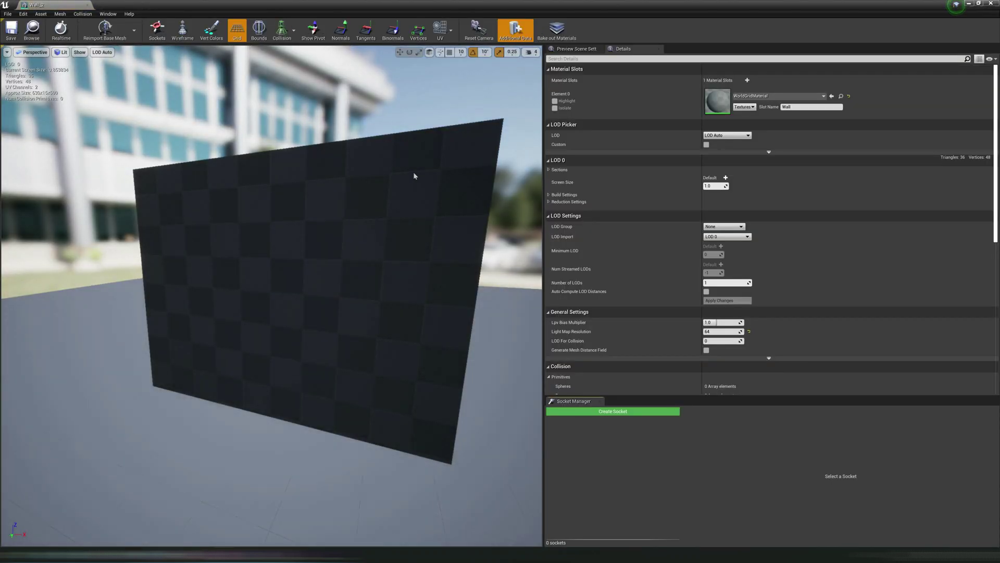
Add a box simplified collision to the wall mesh
mouse_move(414, 235)
right_mouse_down()
mouse_move(443, 229)
mouse_move(406, 250)
right_mouse_up()
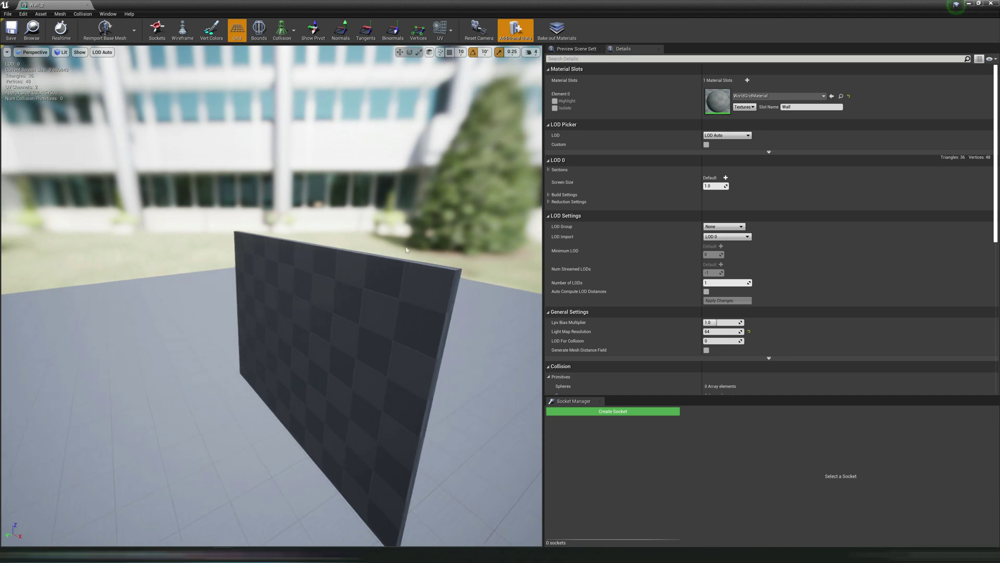
left_click_drag(406, 249, 392, 208)
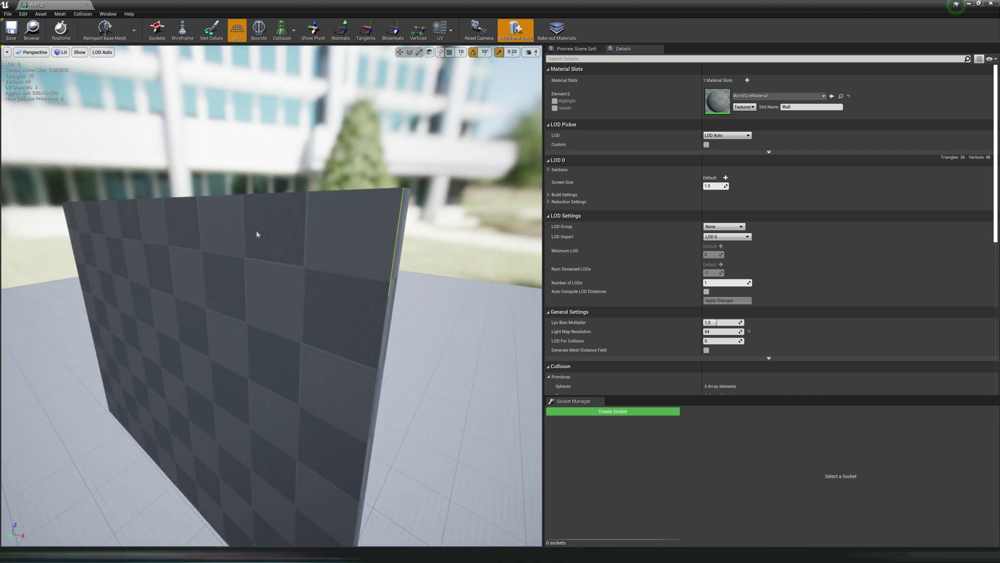
left_click_drag(240, 275, 243, 276)
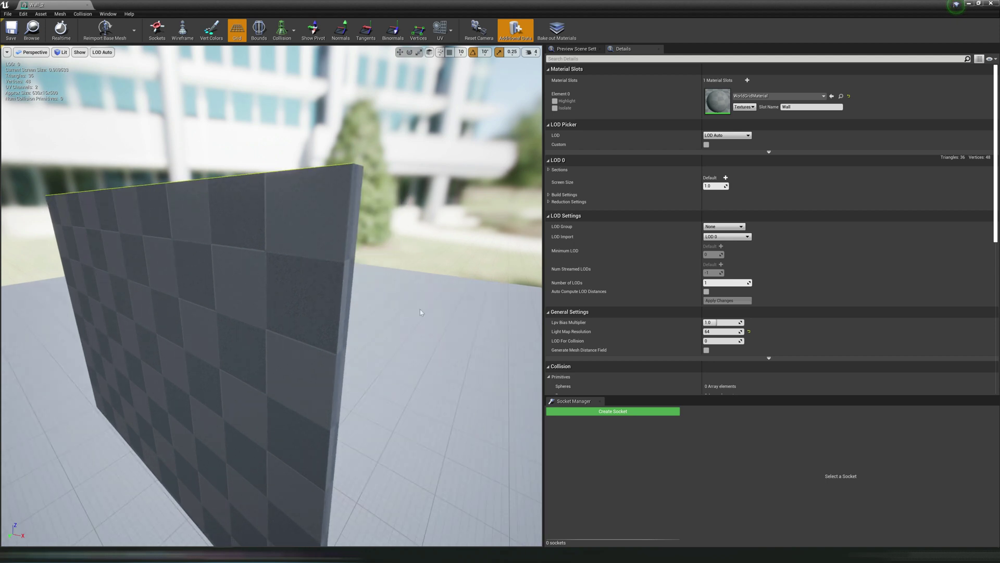
left_click(82, 14)
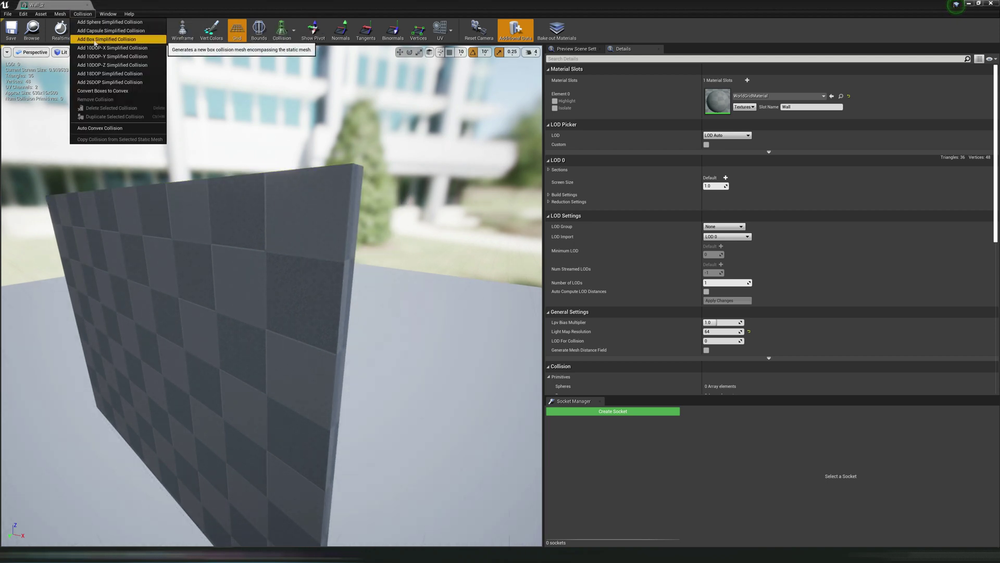
left_click(95, 41)
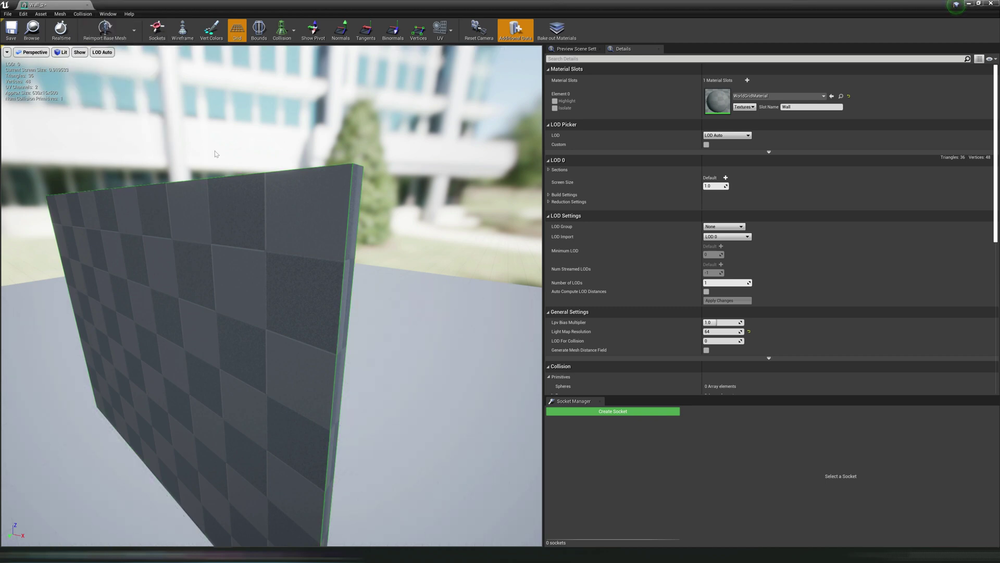
Check the box collision's outline around the wall, then save the mesh and close its editor
right_click_drag(110, 280, 218, 281)
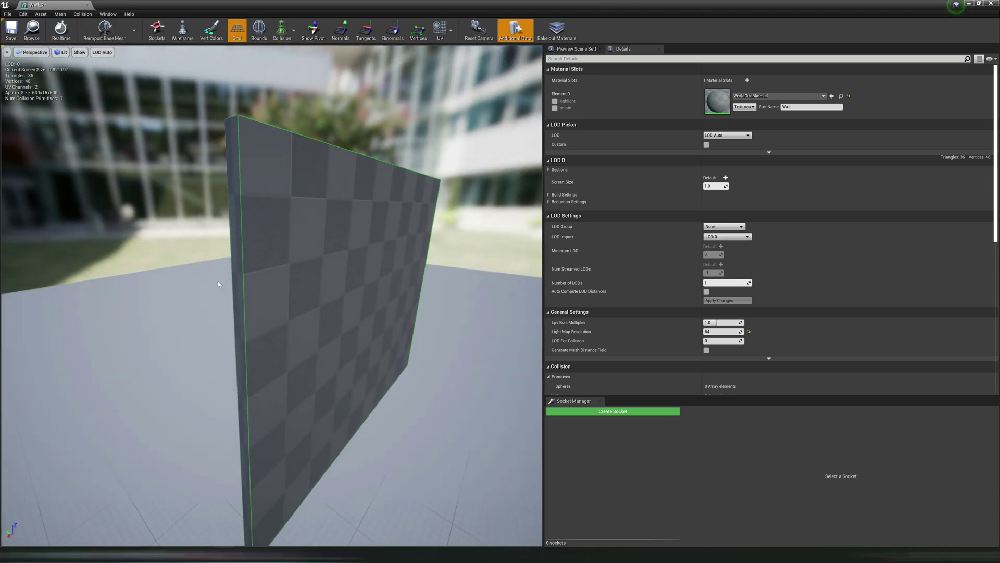
left_click_drag(219, 284, 225, 278)
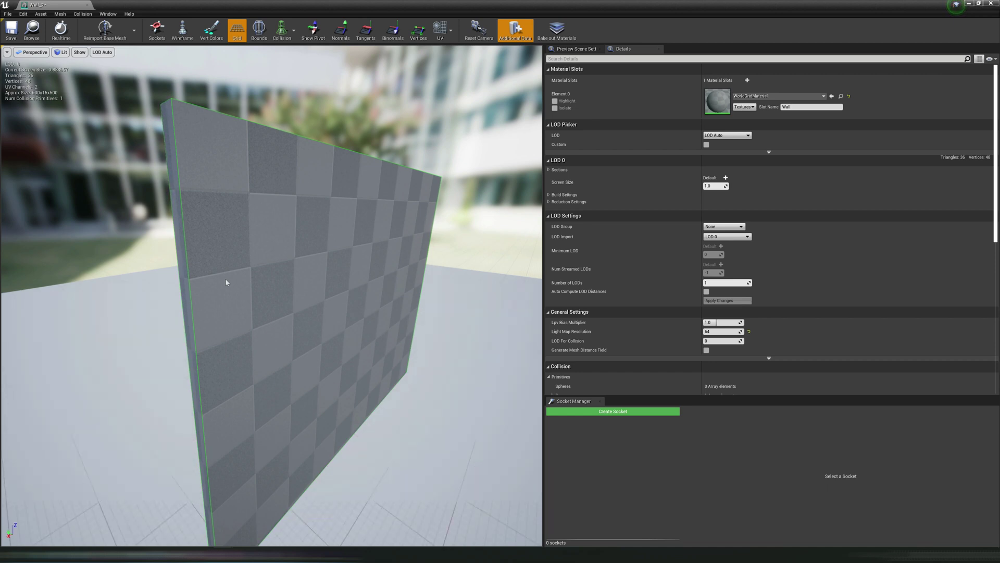
key("ctrl+s")
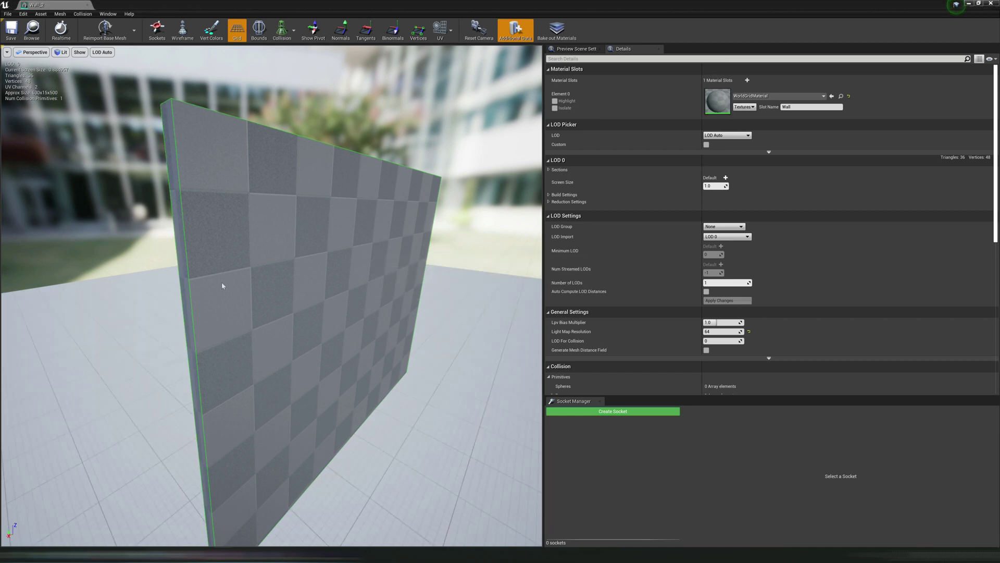
left_click(990, 4)
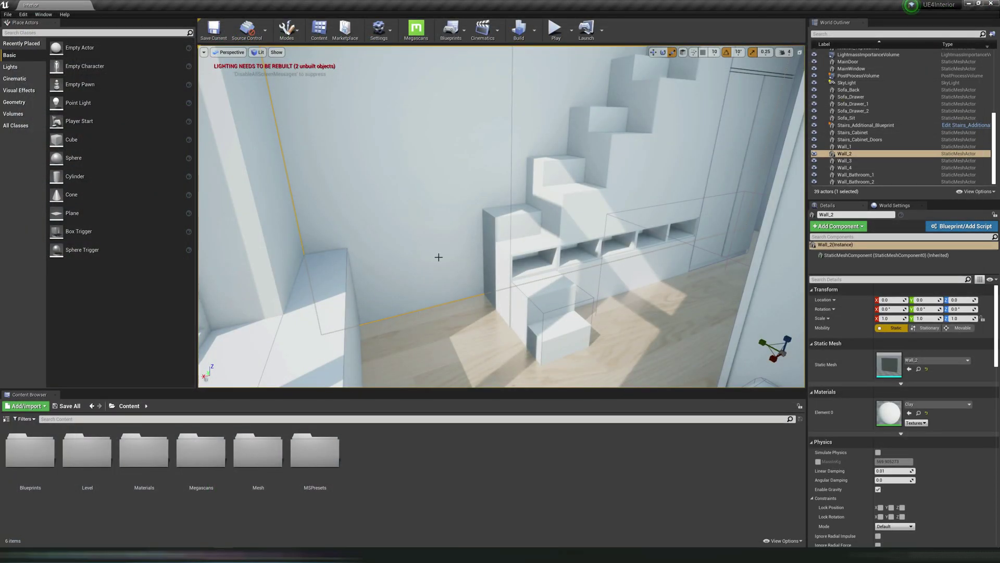
Select the Stairs_Cabinet actor in the level and open its mesh for editing
right_click_drag(438, 257, 442, 257)
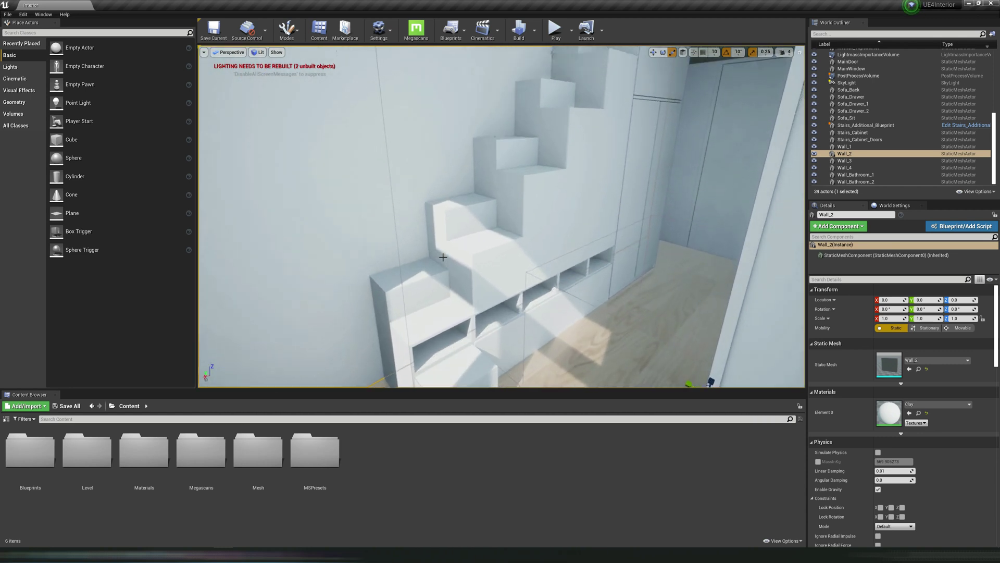
left_click_drag(443, 256, 445, 257)
left_click(558, 188)
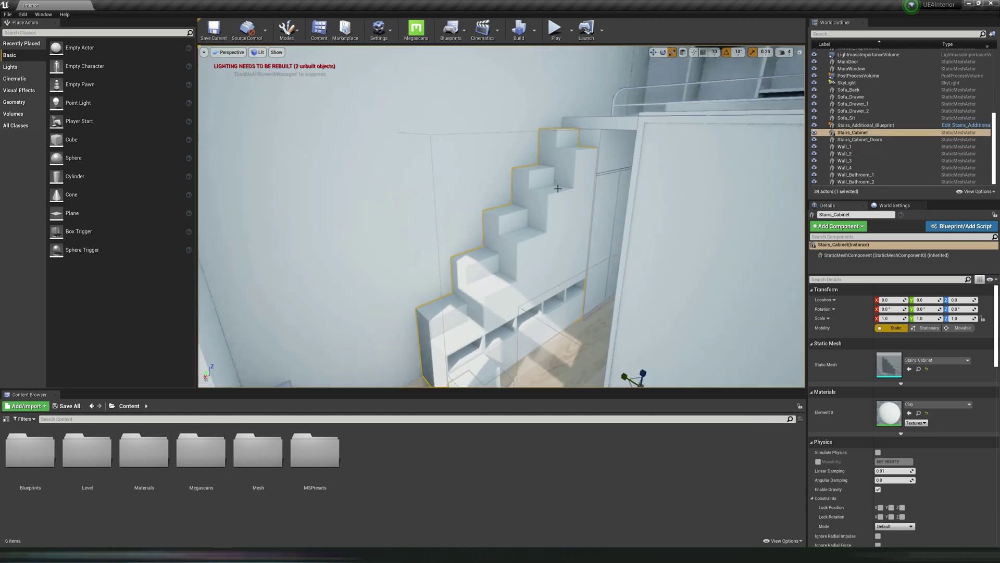
scroll(545, 198, "up", 3)
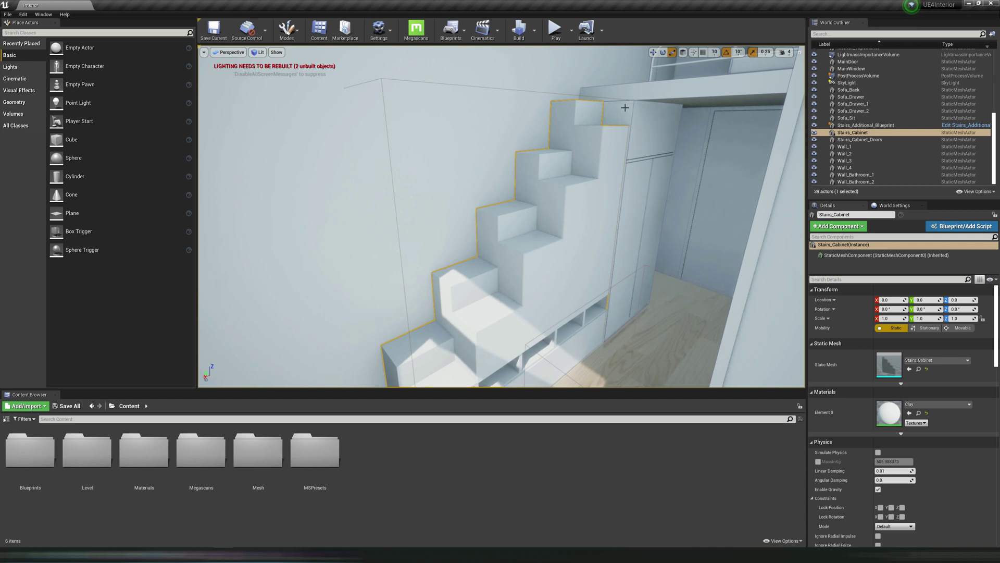
right_click(546, 177)
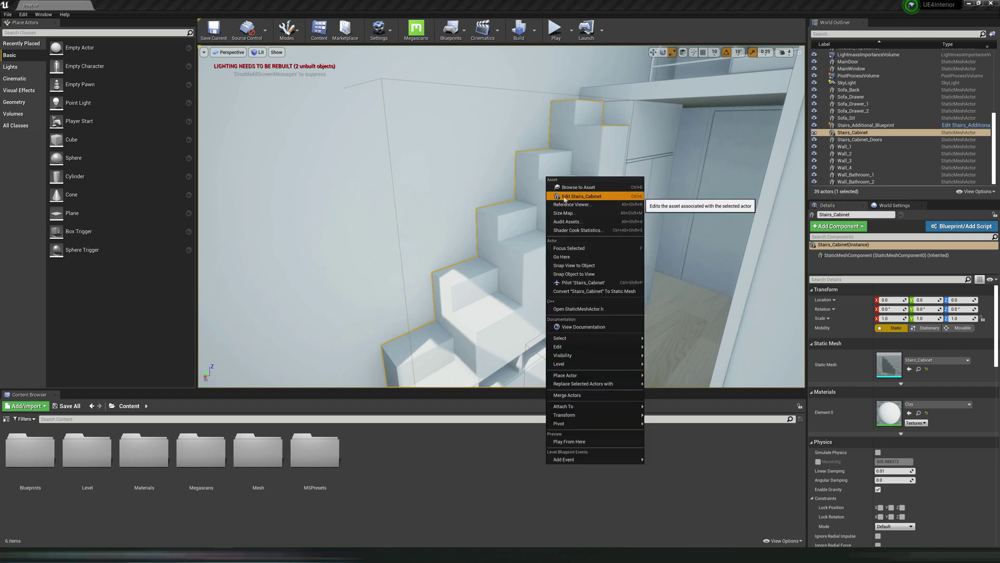
left_click(557, 195)
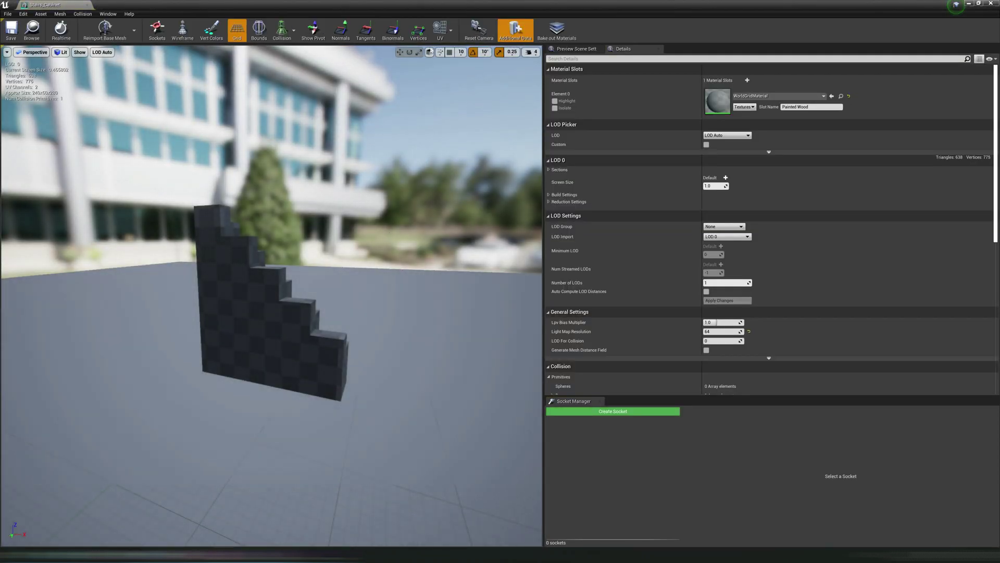
Display the stairs cabinet's simple collision and examine how its outline fits the steps from several angles
left_click(294, 56)
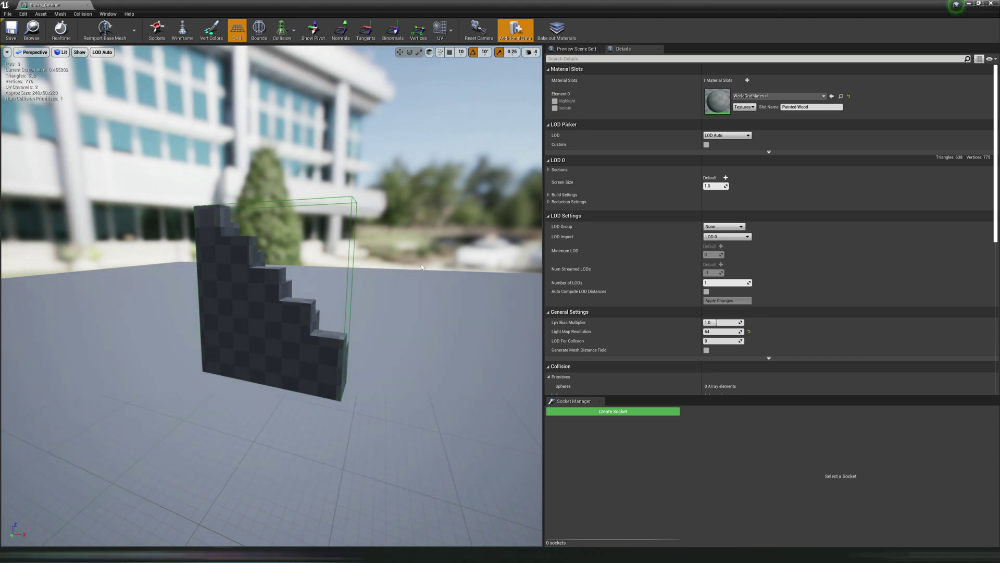
left_click_drag(397, 291, 422, 267)
left_click_drag(421, 264, 349, 313)
middle_click_drag(441, 318, 386, 313)
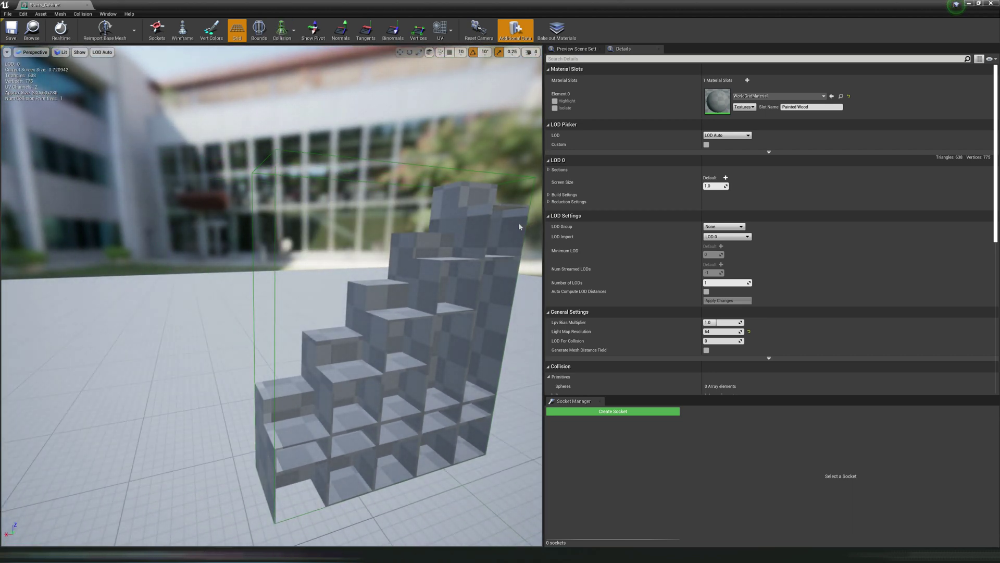
middle_click_drag(451, 243, 499, 267)
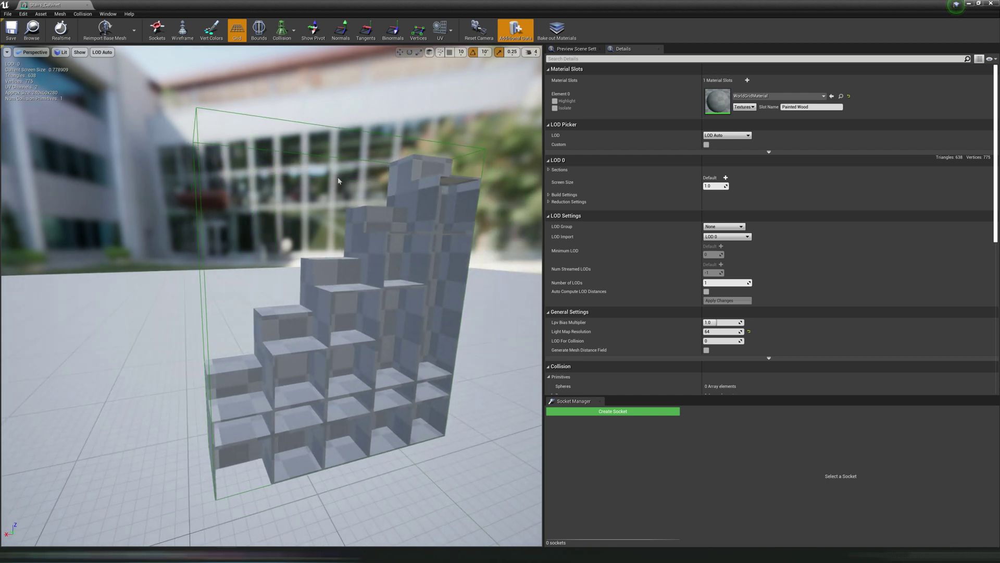
middle_click_drag(338, 180, 365, 219)
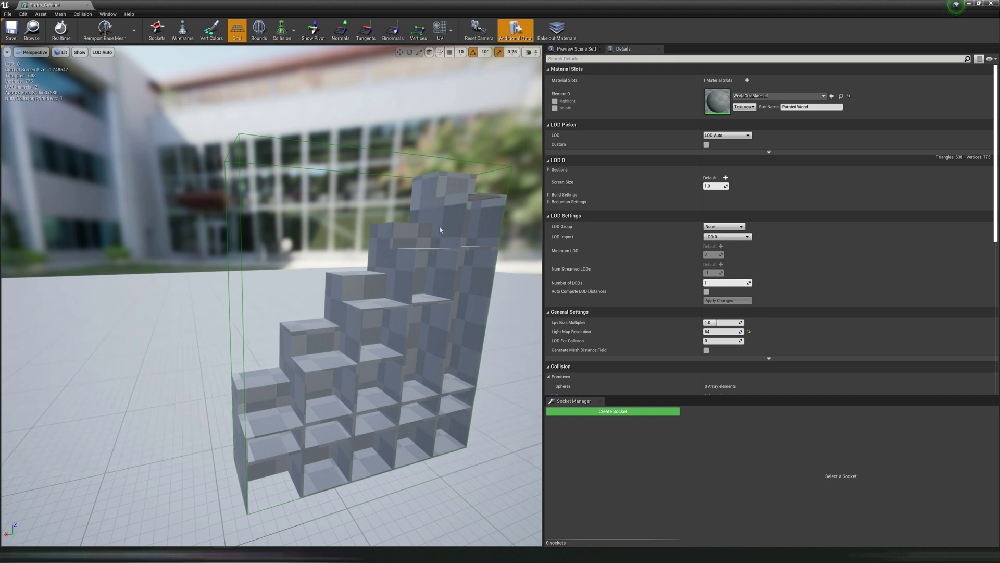
left_click_drag(440, 230, 292, 237)
scroll(350, 260, "up", 2)
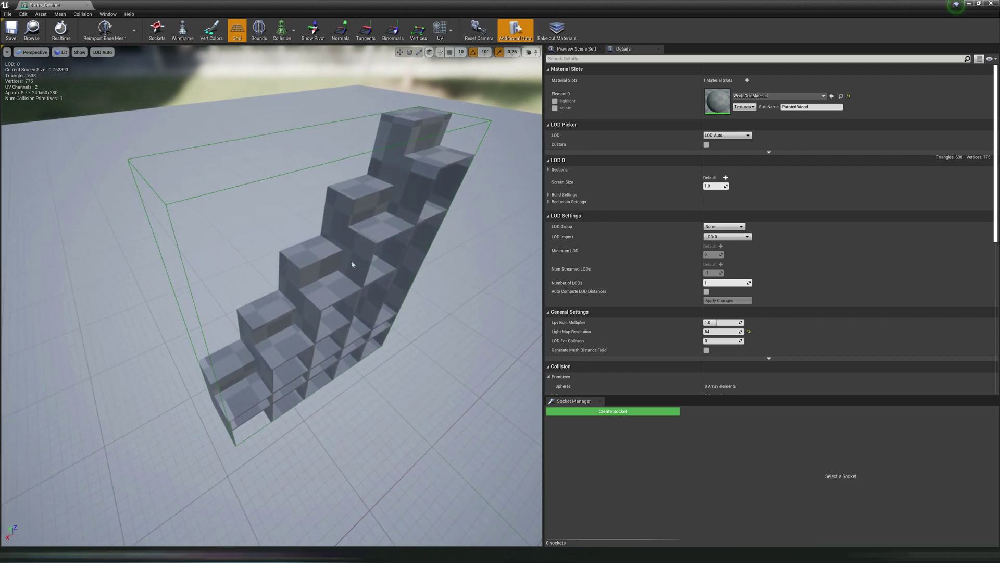
left_click_drag(349, 257, 346, 253)
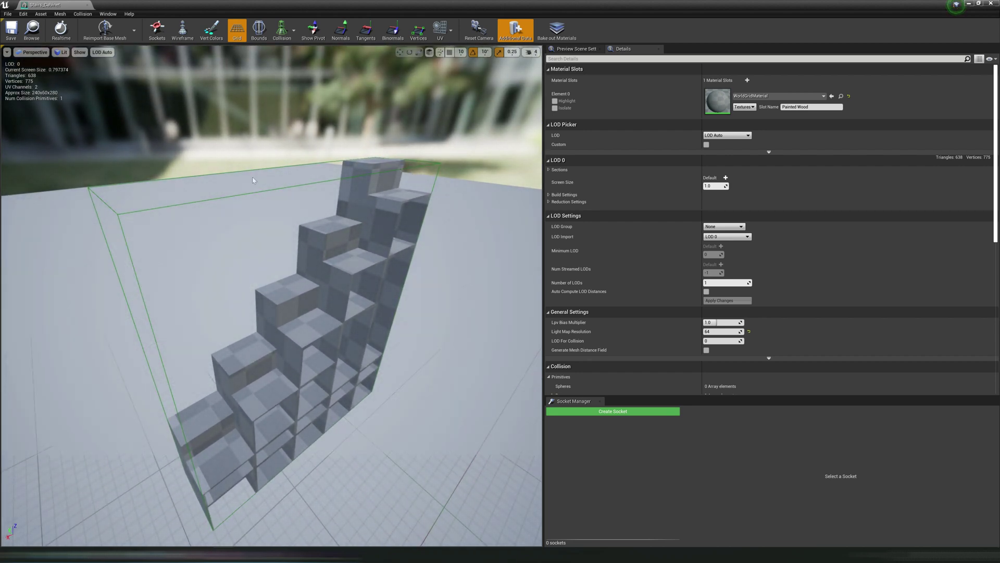
Remove the existing simplified collision from the stairs cabinet mesh and look over its bare steps
left_click(82, 14)
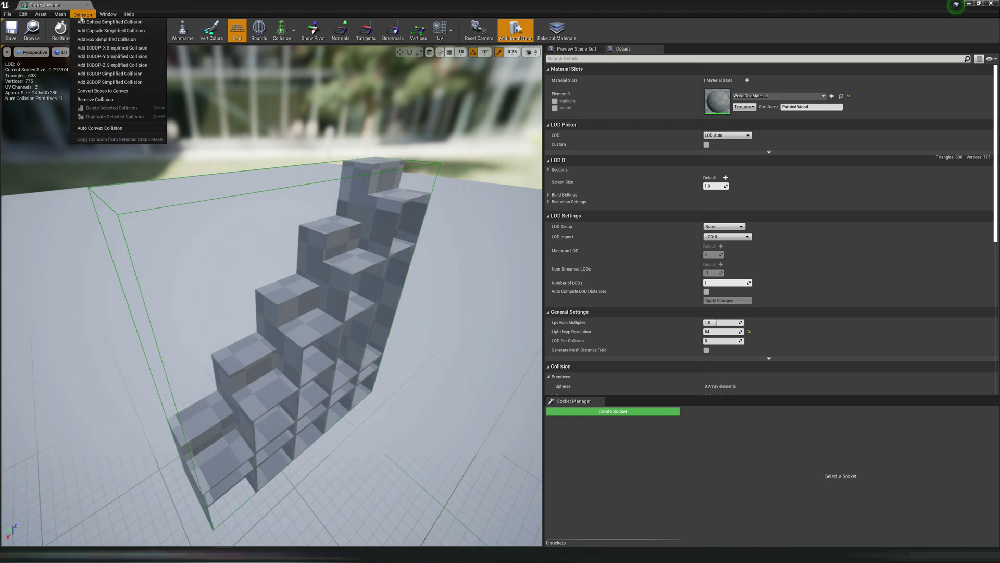
left_click(102, 99)
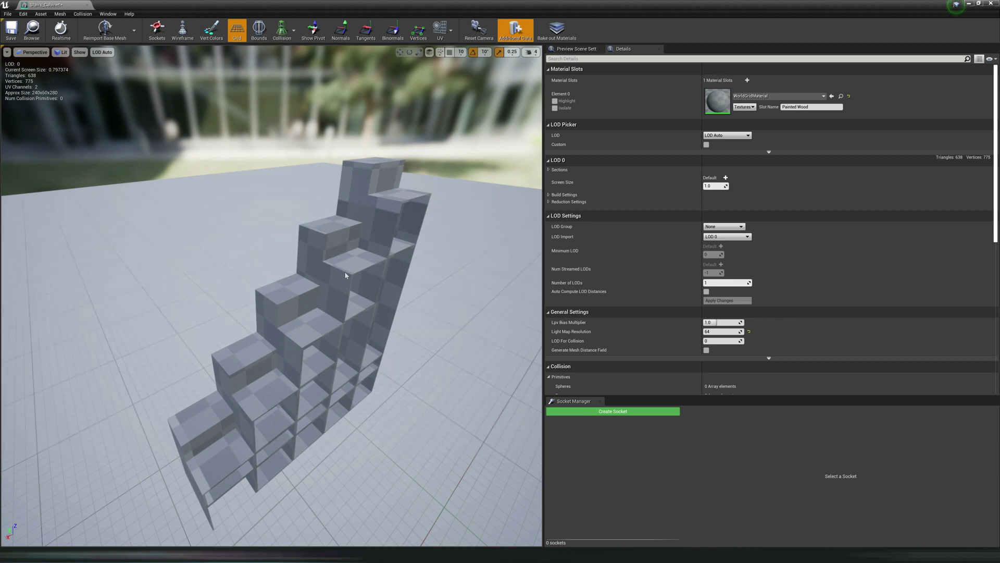
scroll(348, 279, "up", 6)
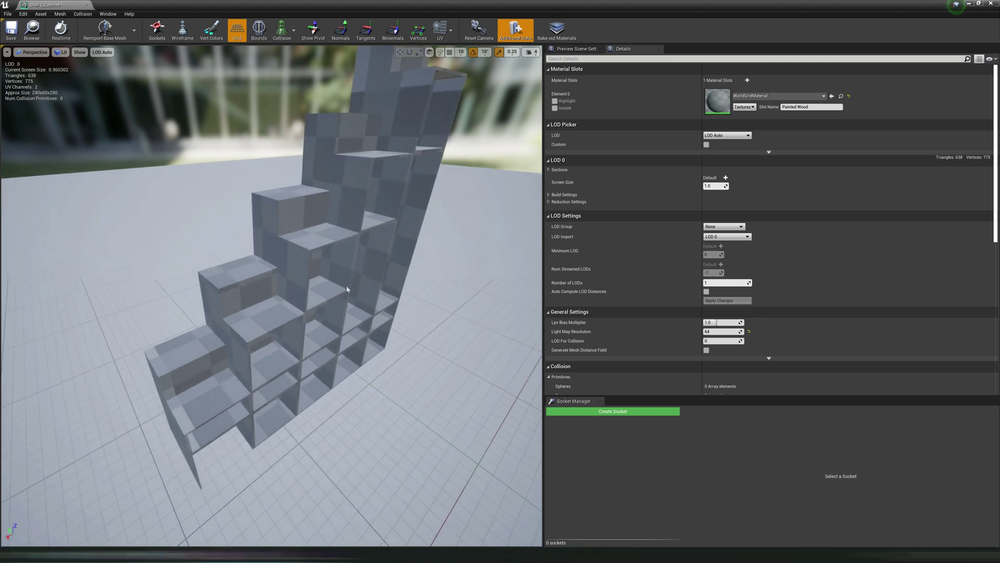
left_click_drag(345, 282, 304, 281)
left_click(332, 288)
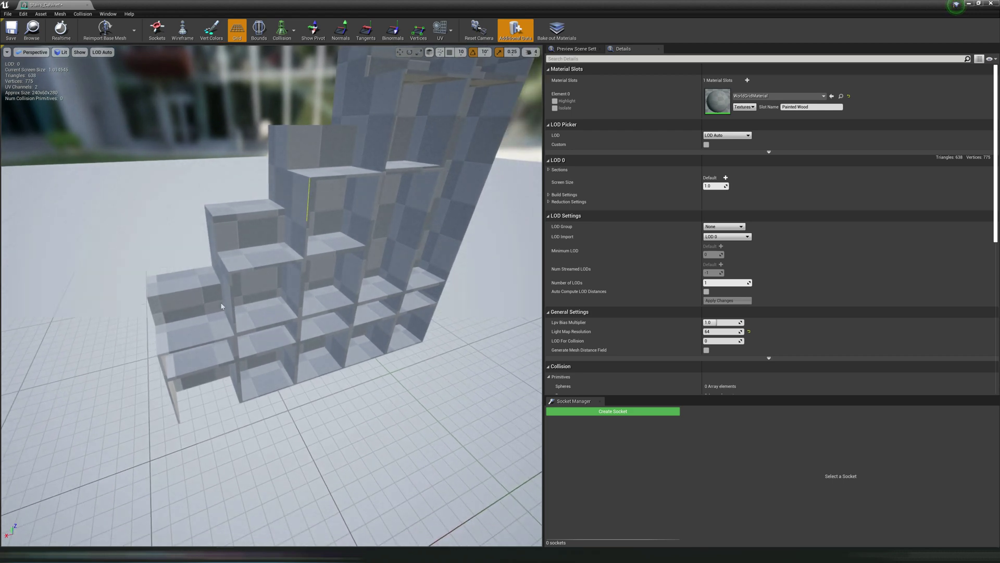
Generate an auto convex collision for the stairs cabinet with a hull count of 8 and check its outline on the steps
mouse_move(228, 317)
left_mouse_down()
mouse_move(233, 298)
mouse_move(220, 306)
left_mouse_up()
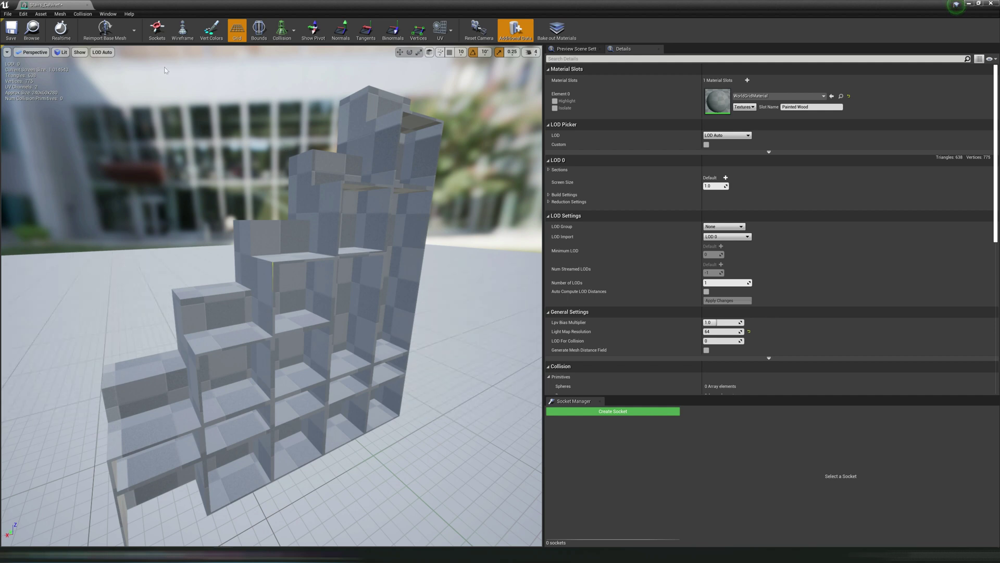
left_click(86, 14)
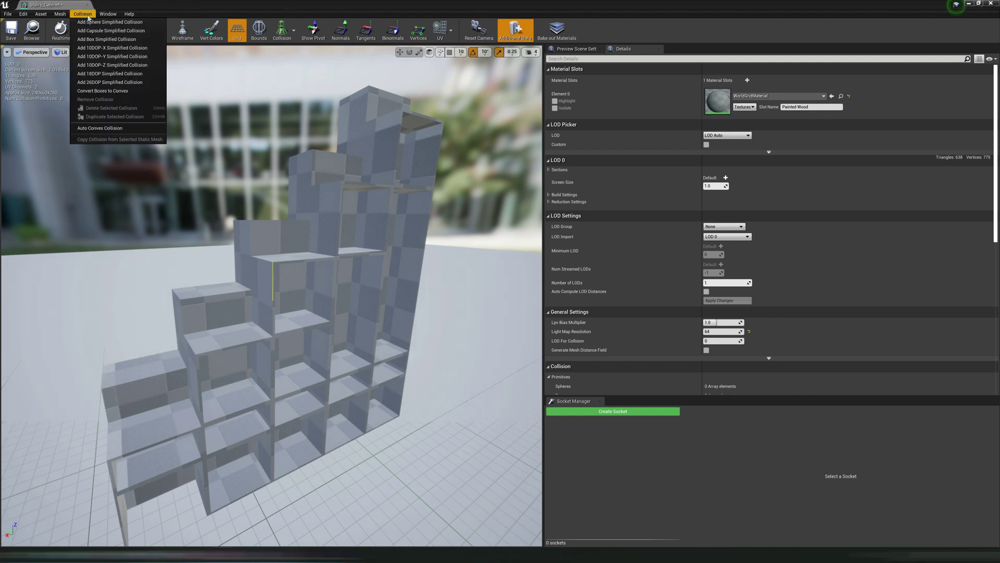
left_click(112, 129)
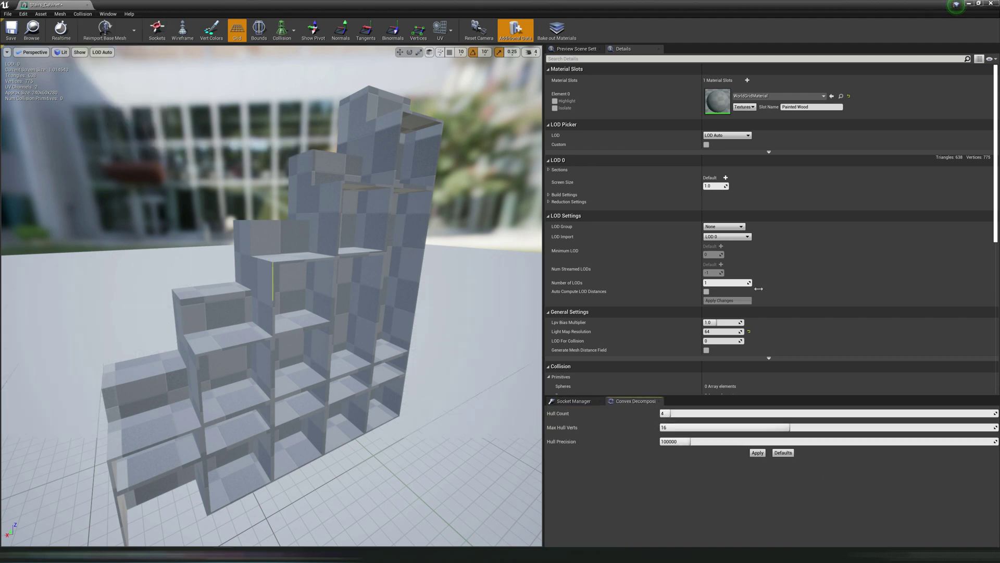
left_click_drag(670, 413, 677, 413)
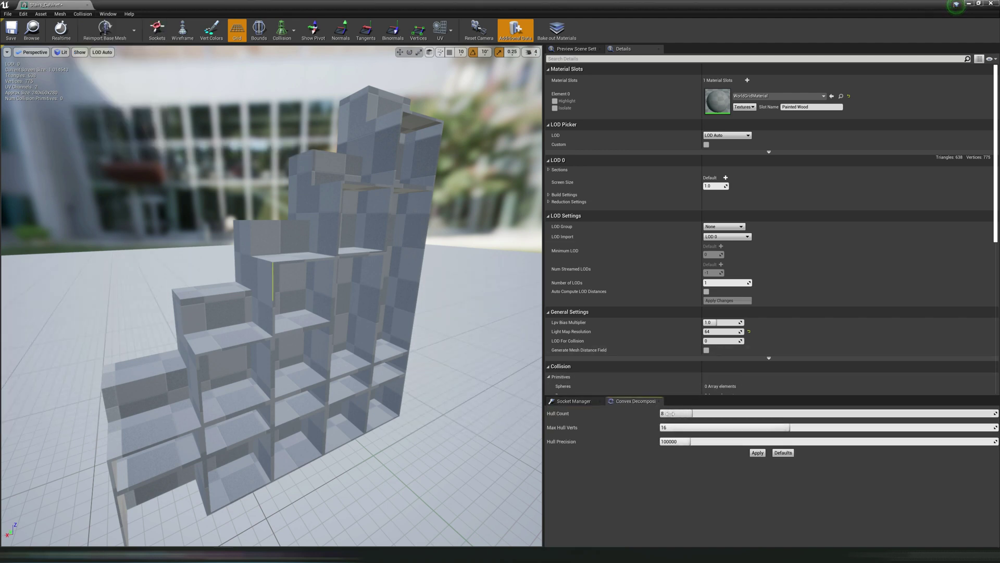
left_click(759, 454)
left_click_drag(260, 315, 297, 301)
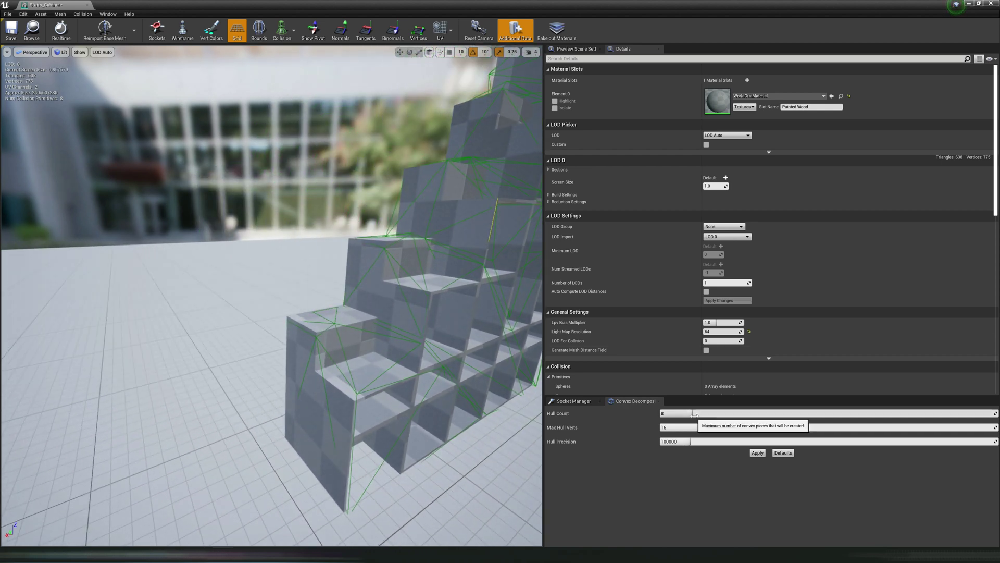
Regenerate the cabinet's convex collision with a hull count of 16 and a hull precision of 190000, checking the fit
left_click_drag(693, 413, 701, 430)
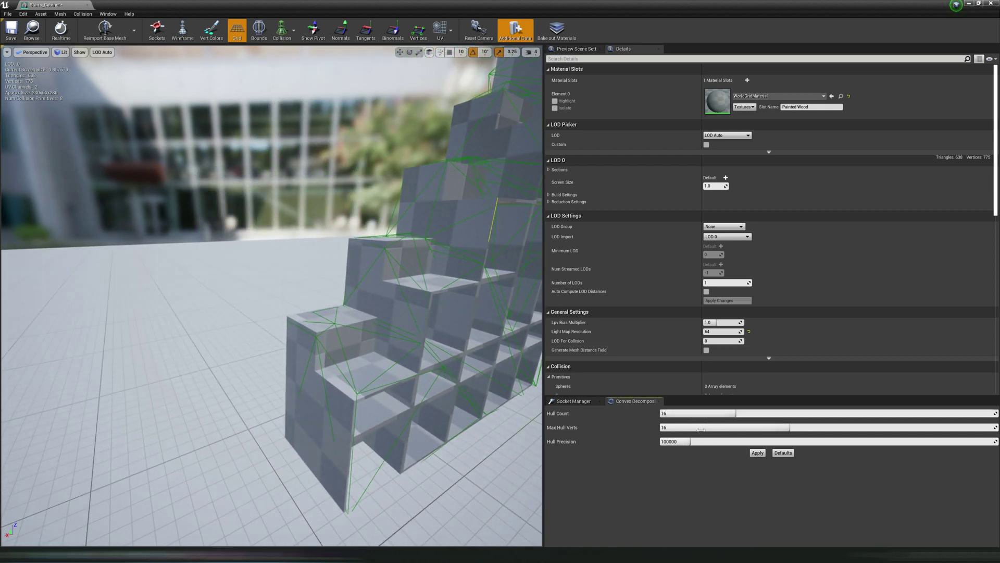
left_click(759, 453)
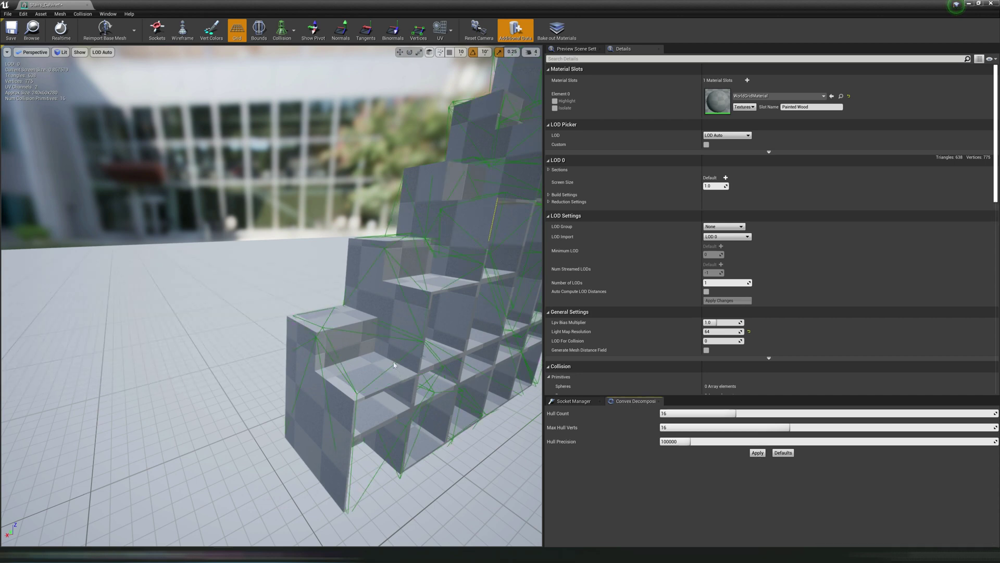
middle_click_drag(396, 368, 502, 346)
left_click_drag(797, 441, 739, 455)
left_click(756, 454)
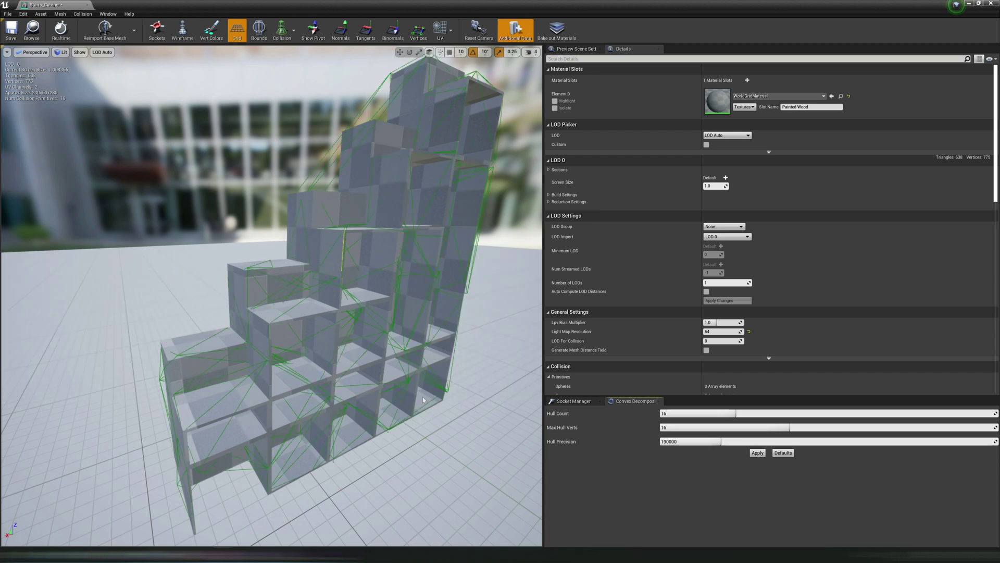
right_click_drag(414, 392, 391, 349)
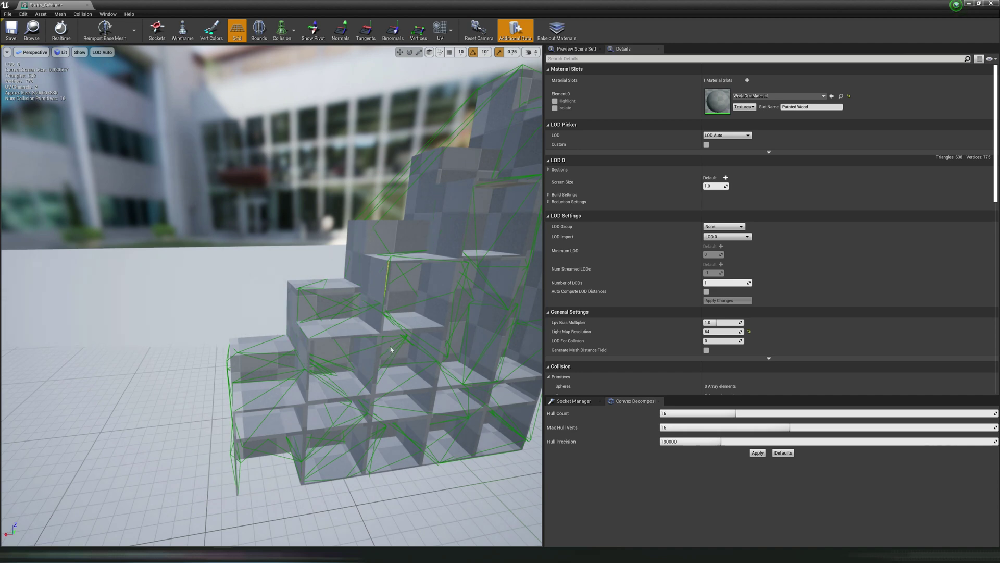
Save the stairs cabinet mesh and close its editor
left_click(11, 30)
middle_click_drag(40, 78, 73, 93)
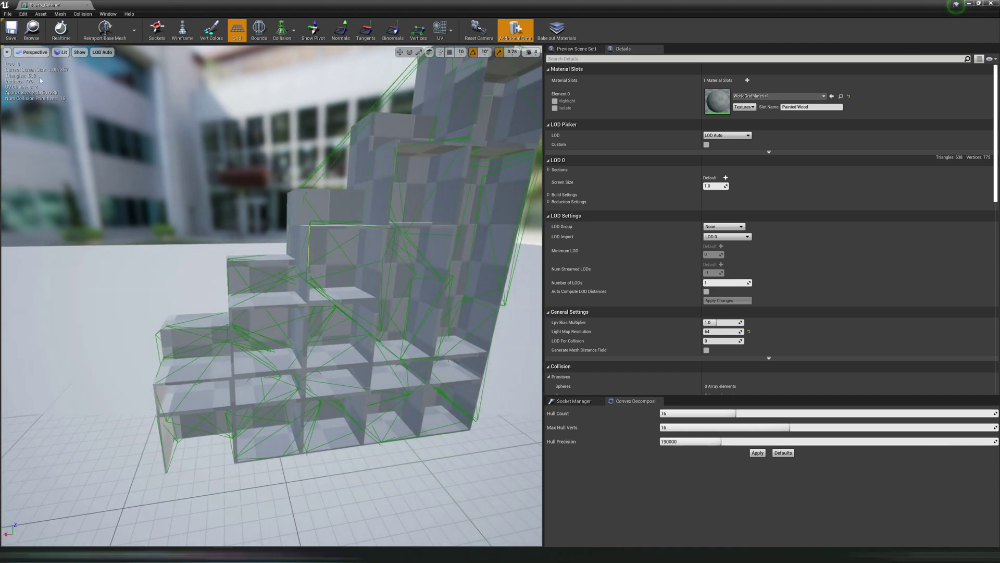
left_click(995, 5)
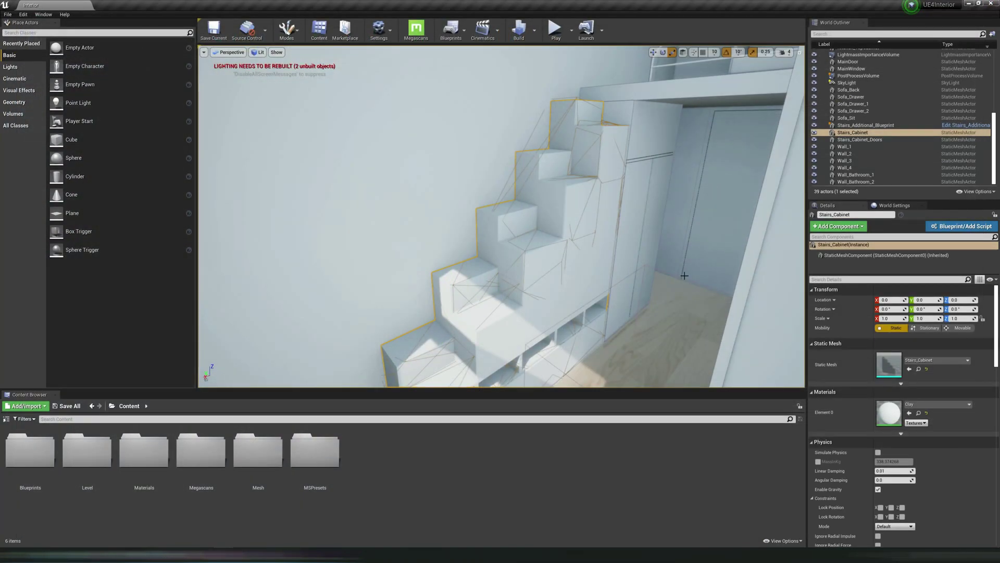
Place a Player Start over the lower steps of the stairs and scale it uniformly to 0.5
right_click_drag(706, 257, 704, 233)
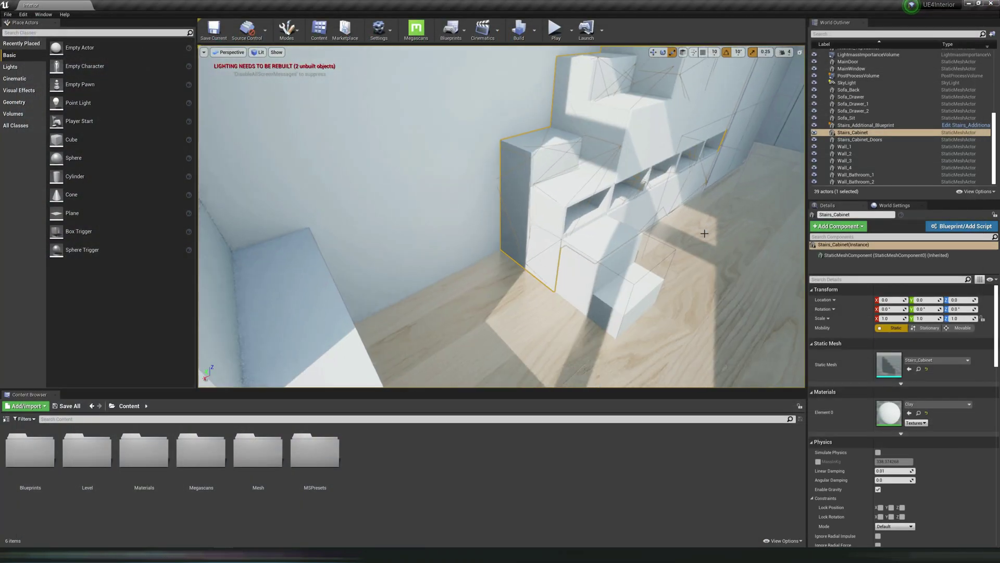
right_click_drag(684, 266, 528, 192)
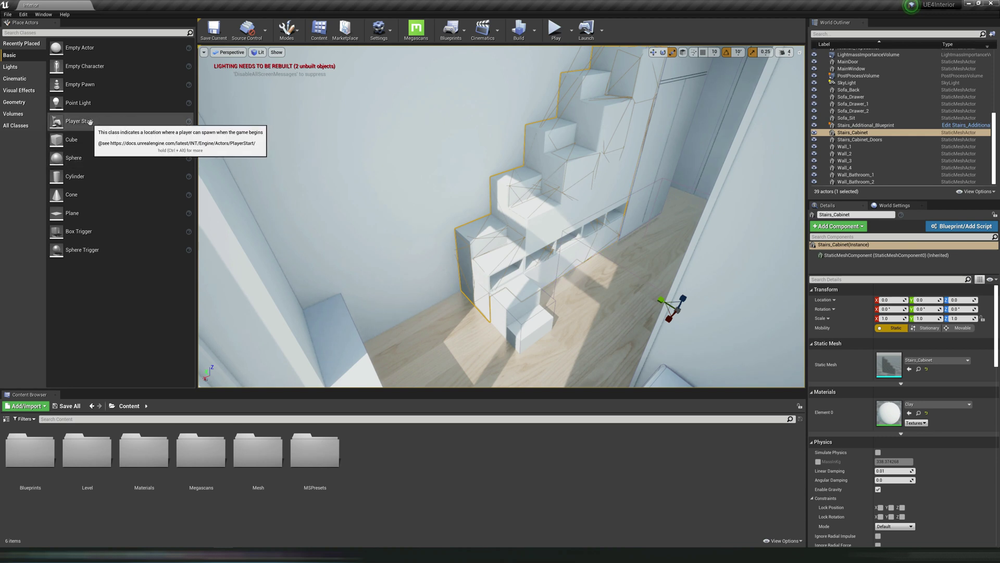
left_click_drag(78, 121, 509, 207)
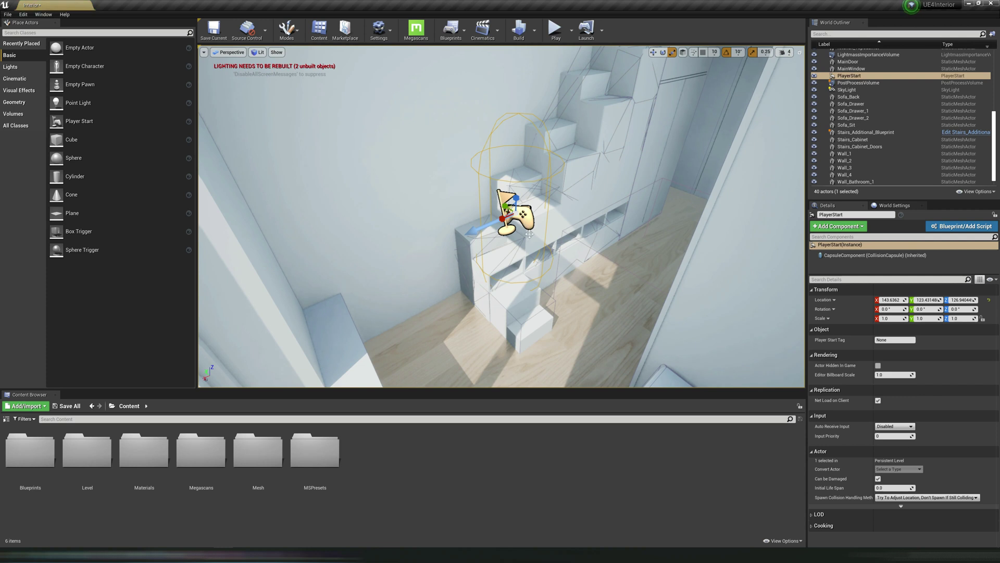
right_click_drag(531, 237, 516, 225)
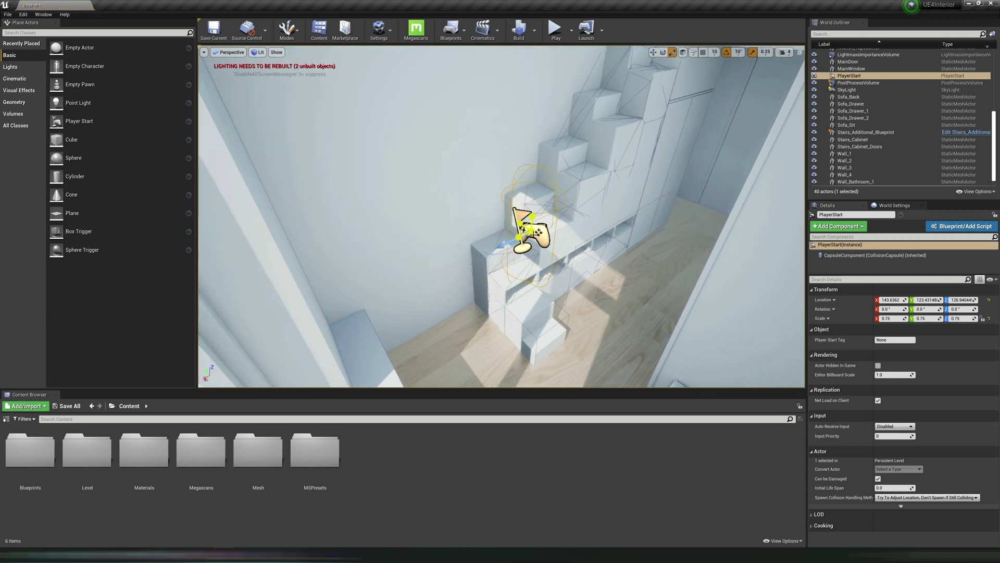
left_click_drag(527, 226, 505, 213)
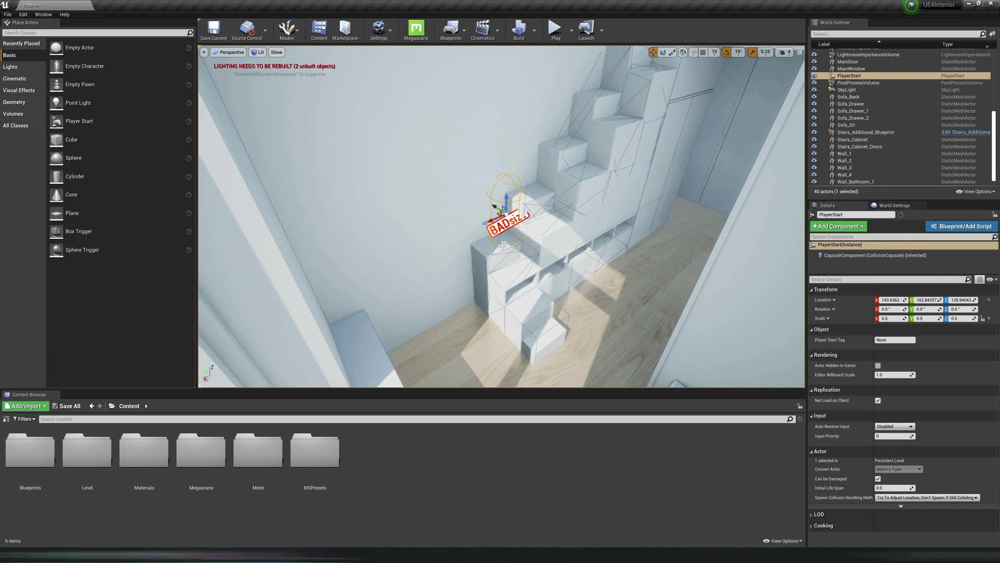
Move the Player Start up above the loft platform near the wall, to about X -79.6, Y 150.7, Z 395.1
right_click_drag(500, 255, 507, 215)
left_click_drag(468, 331, 549, 296)
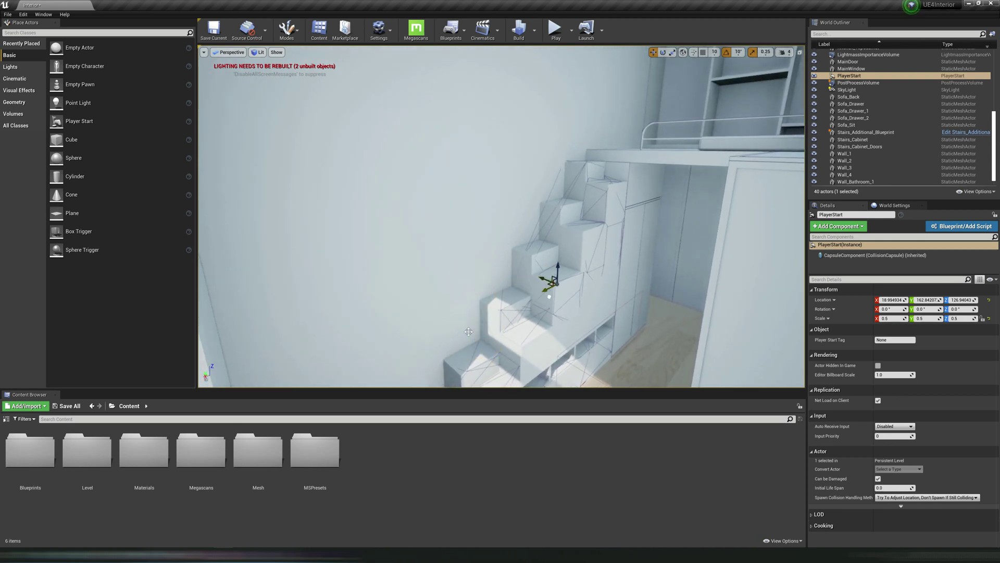
left_click_drag(595, 252, 606, 57)
right_click_drag(605, 94, 594, 58)
scroll(648, 152, "up", 2)
scroll(680, 158, "down", 1)
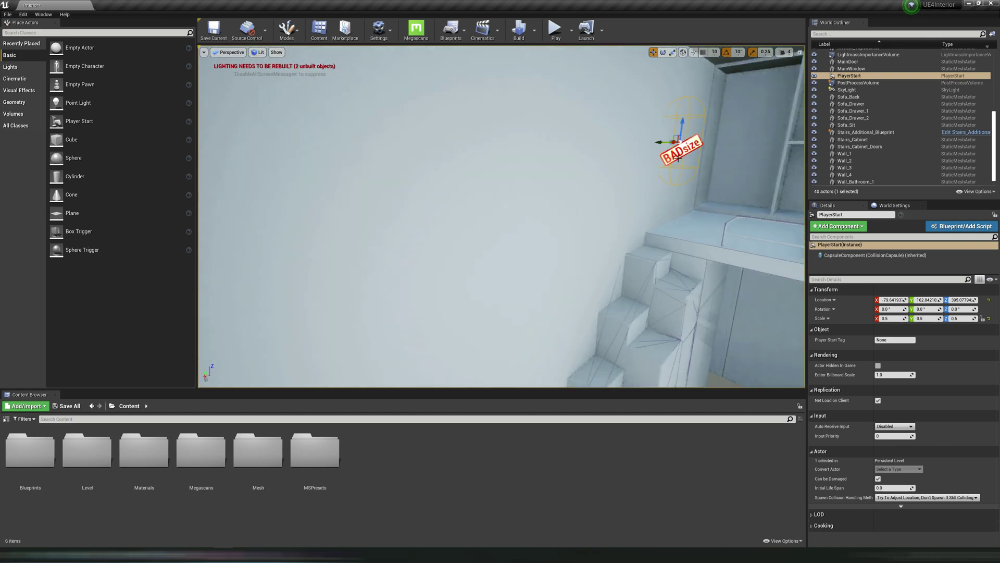
right_click_drag(680, 158, 703, 126)
scroll(677, 203, "up", 1)
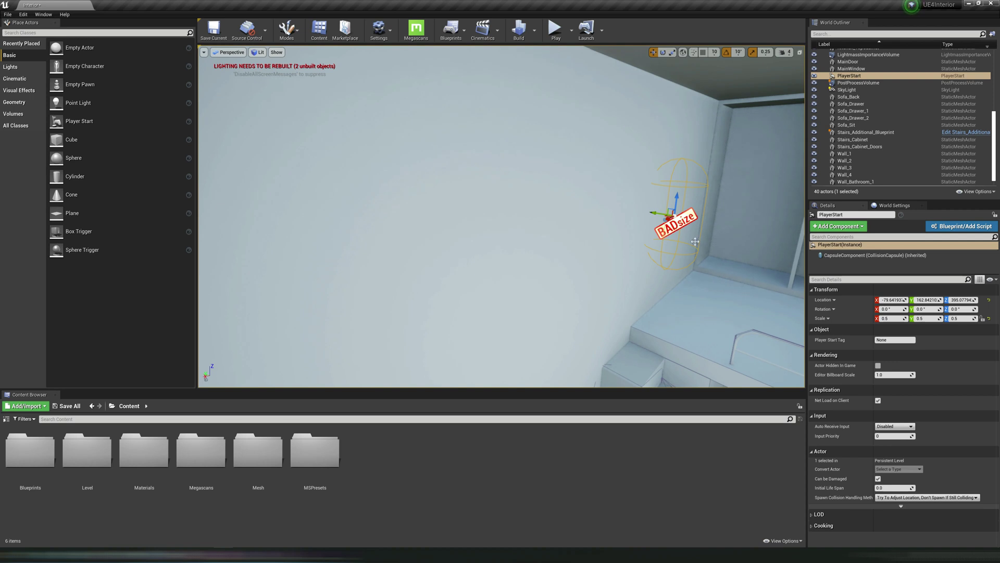
left_click_drag(656, 212, 672, 215)
right_click_drag(678, 263, 724, 276)
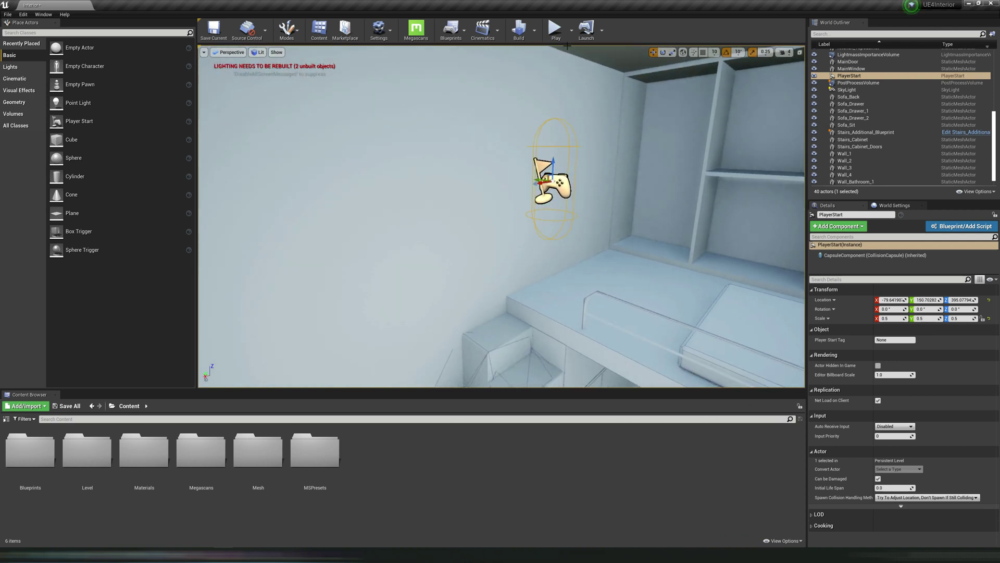
Play the level and walk from the loft down the cabinet stairs to test their collision
left_click(556, 29)
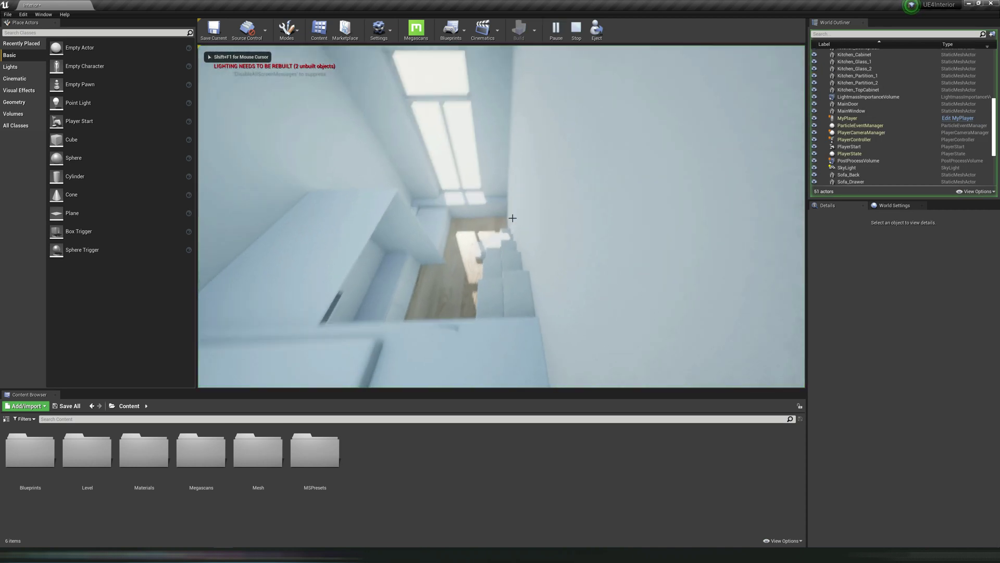
key("w")
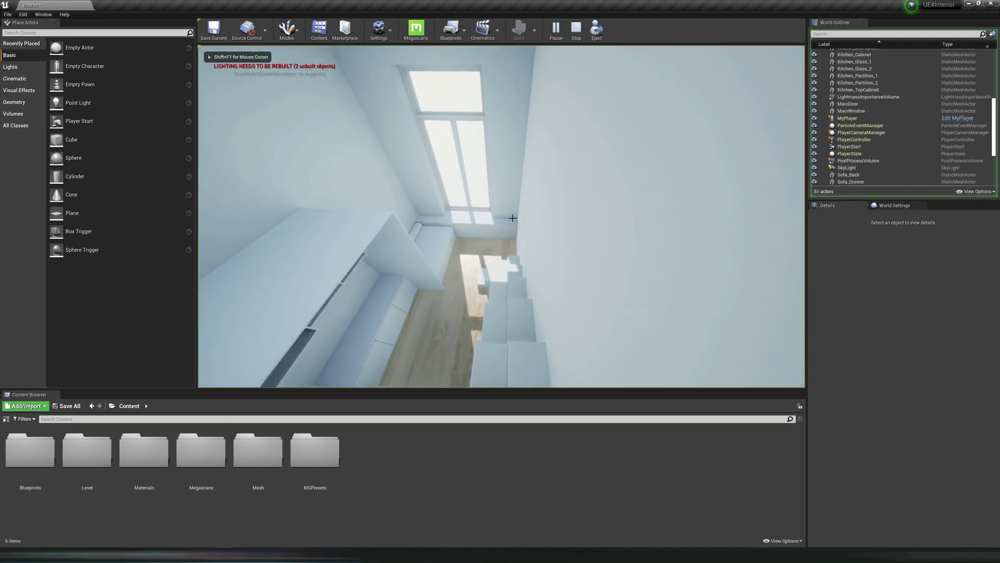
key("w")
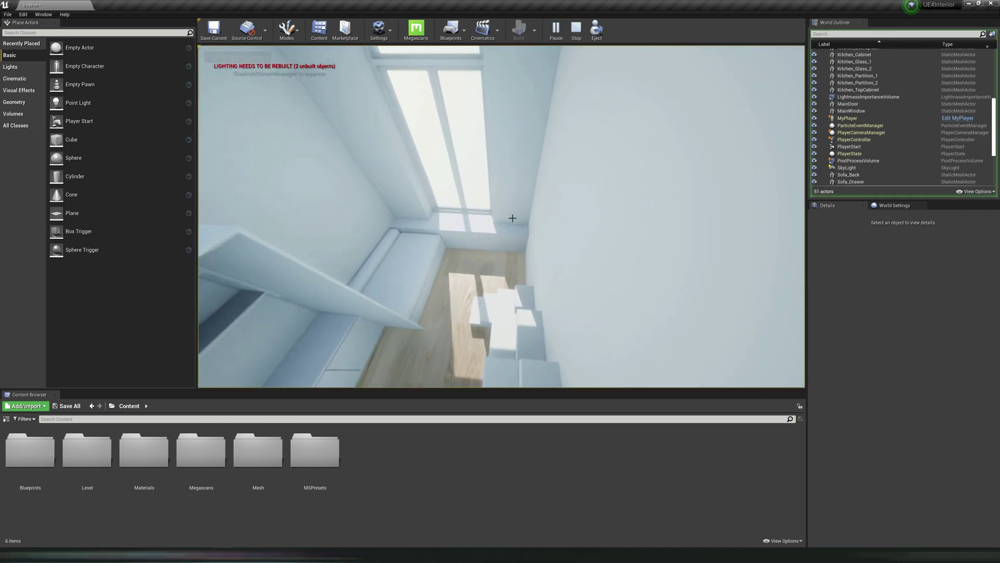
key("w")
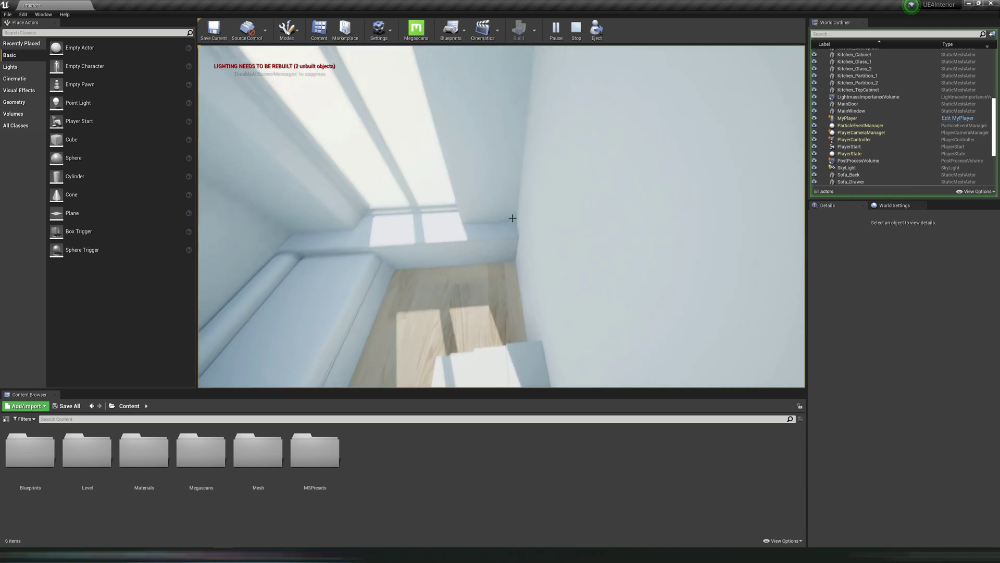
key("w")
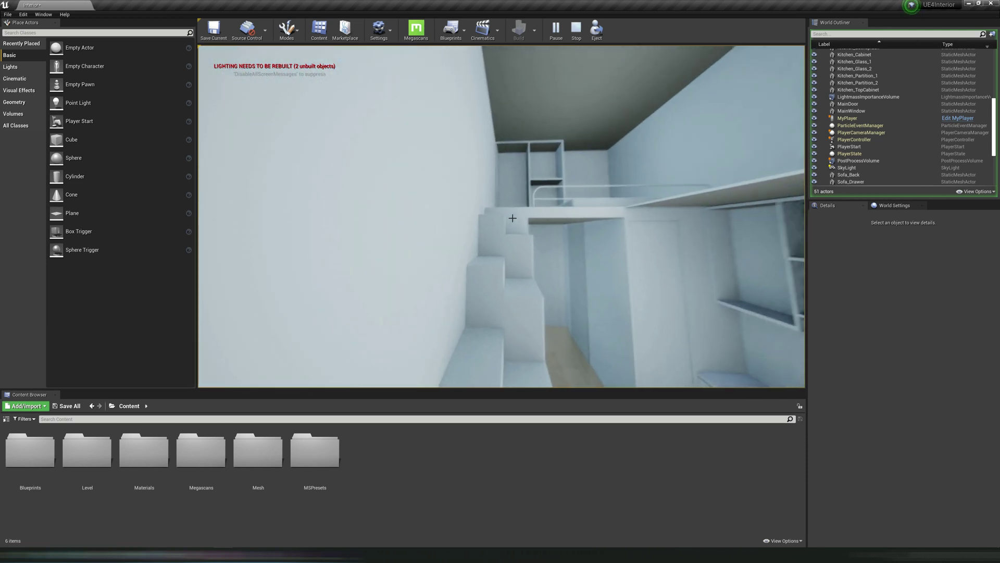
Test climbing the cabinet stairs back up to the loft, then stop playing the level
key("w")
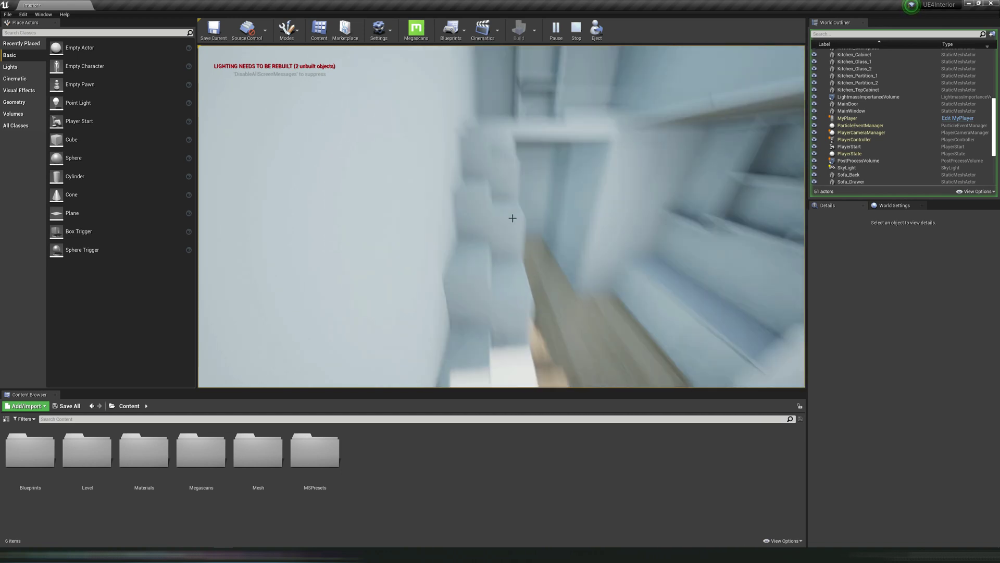
key("w")
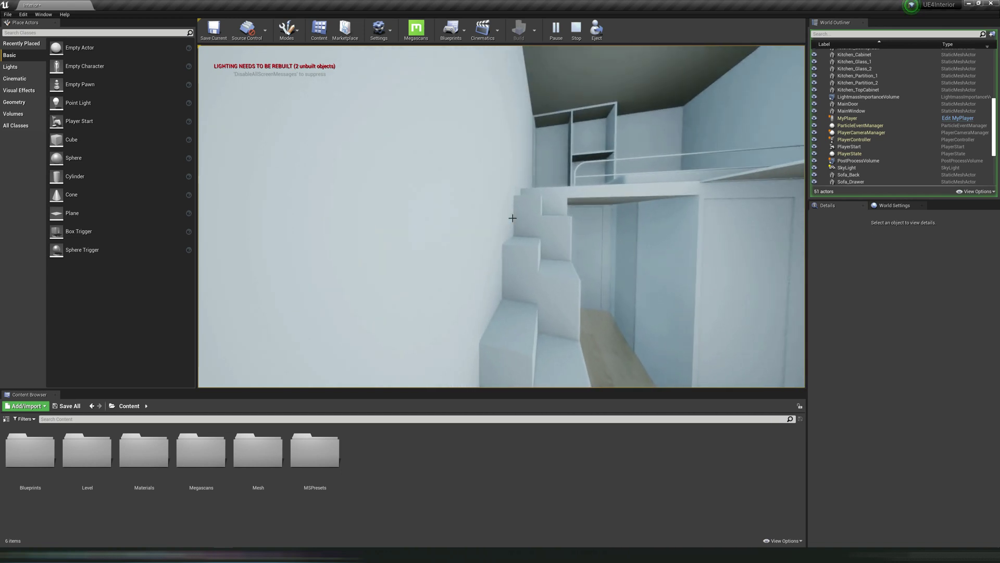
key("F8")
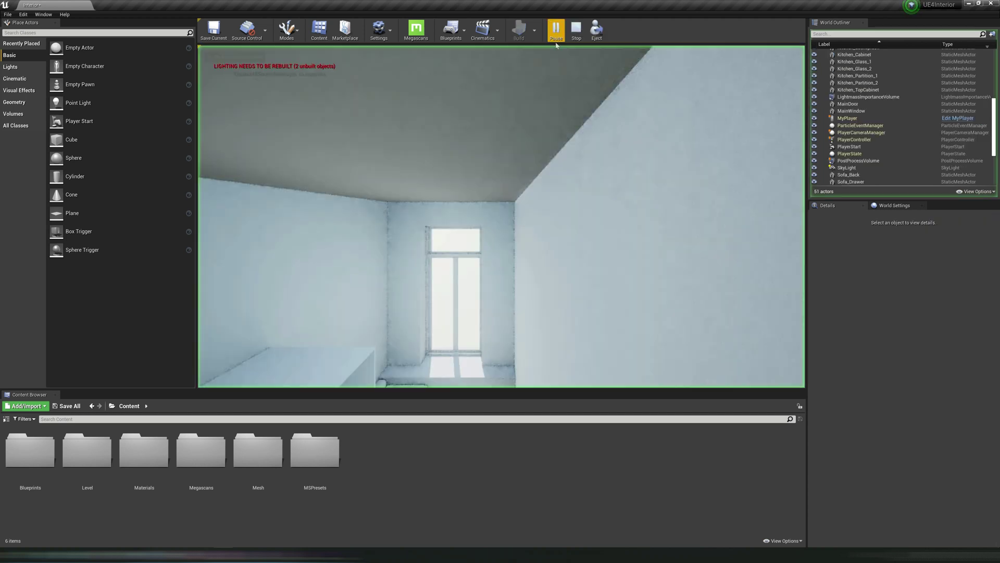
left_click(542, 266)
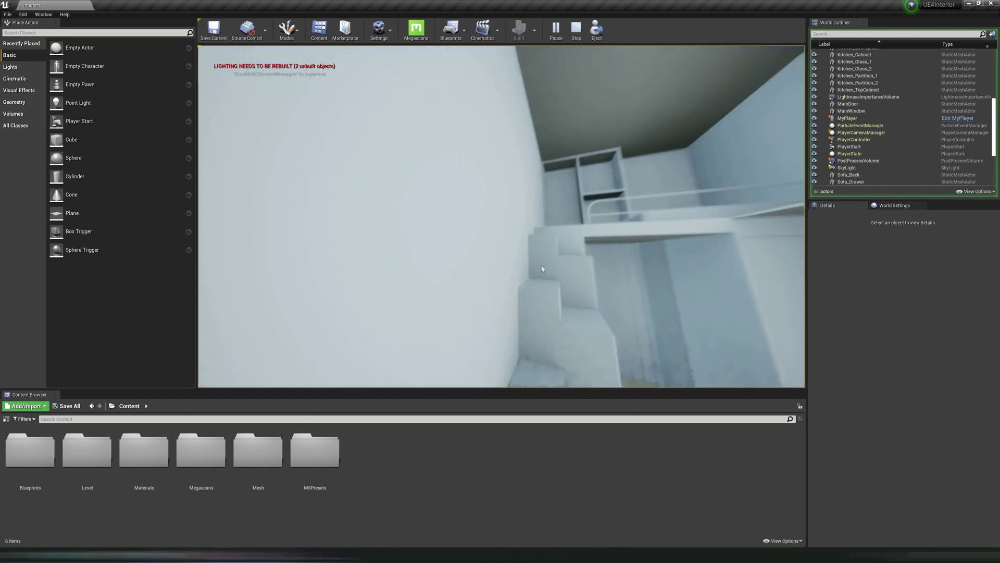
key("Escape")
Examine the collision outlines of the stairs cabinet and its doors in the level from several angles
right_click_drag(556, 251, 550, 206)
right_click(550, 204)
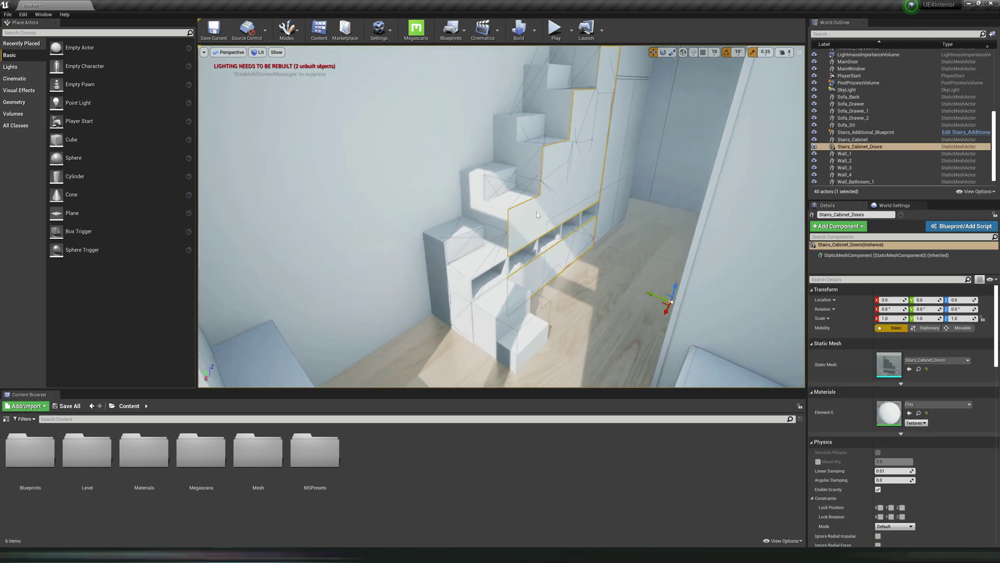
right_click_drag(522, 148, 605, 173)
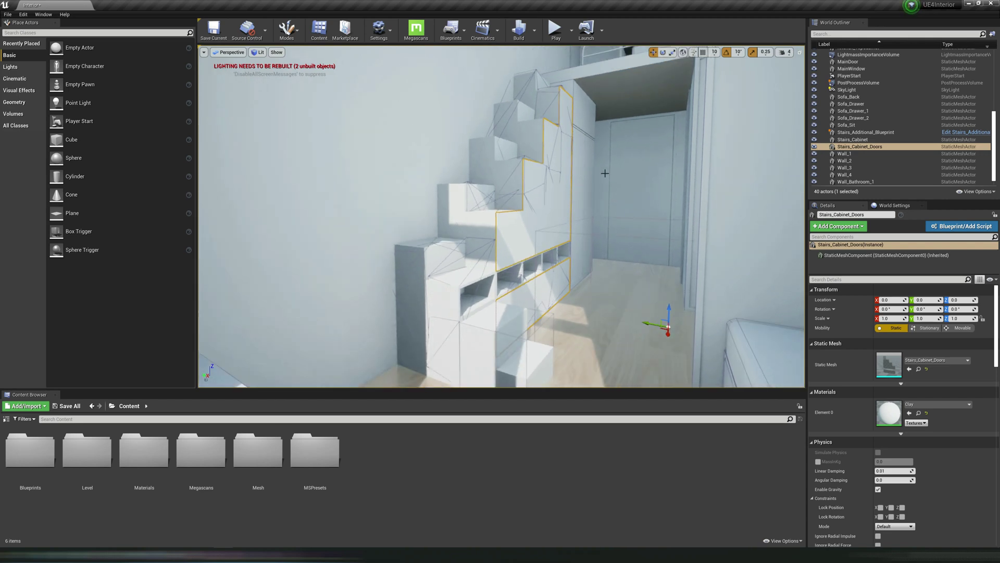
right_click_drag(514, 328, 531, 255)
left_click(531, 254)
right_click(527, 310)
key("Escape")
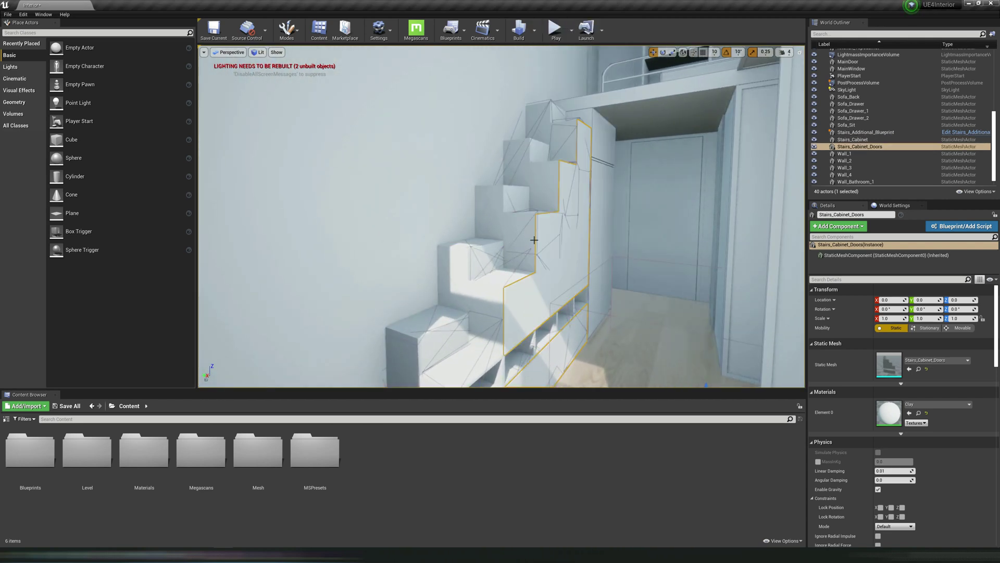
key("Escape")
Select the Stairs_Additional_Blueprint actor at the foot of the stairs and open its static mesh for editing
right_click_drag(605, 229, 512, 247)
left_click(511, 246)
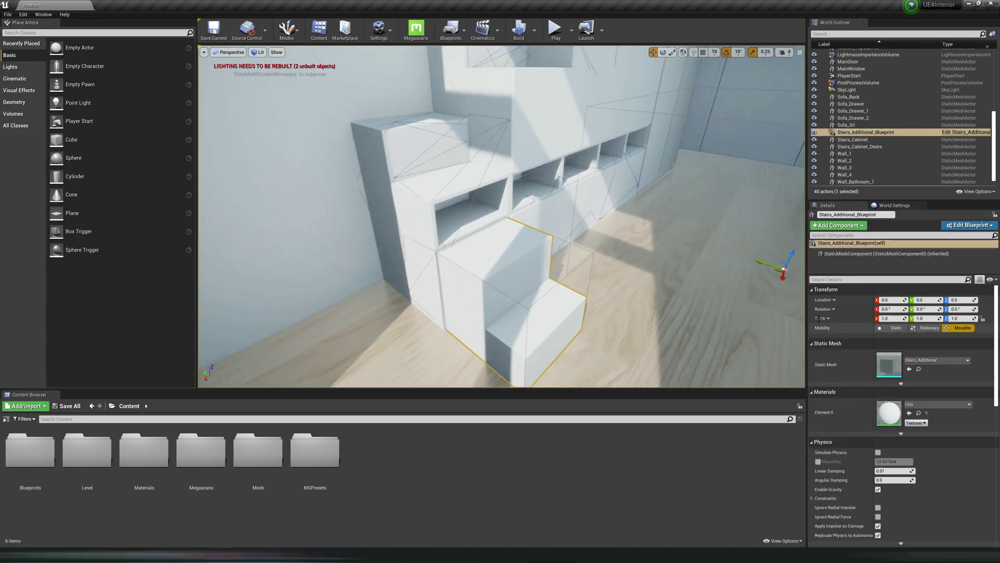
double_click(888, 364)
Display the simple collision of the Stairs_Additional mesh and check how its outline fits the two steps
left_click_drag(370, 311, 308, 276)
left_click(287, 34)
left_click(297, 53)
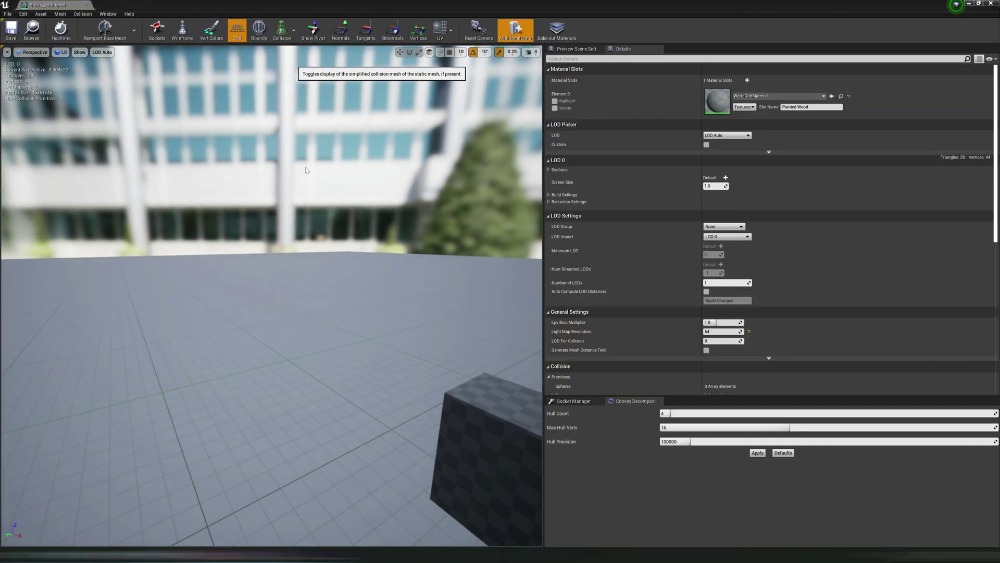
middle_click_drag(356, 292, 356, 291)
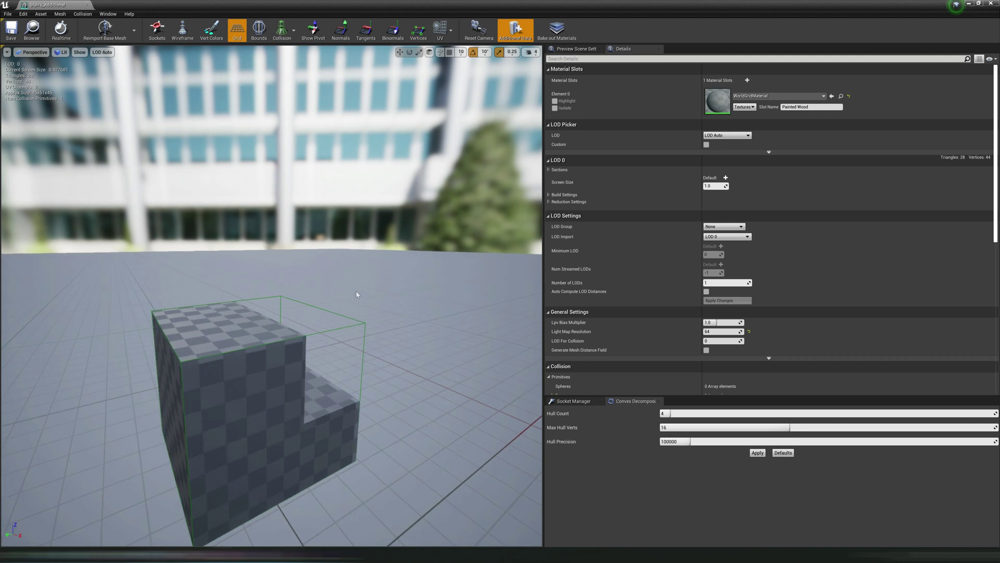
Replace the Stairs_Additional mesh's collision with auto convex collision at hull count 4, max hull verts 16 and precision 100000, then save and close it
left_click(83, 13)
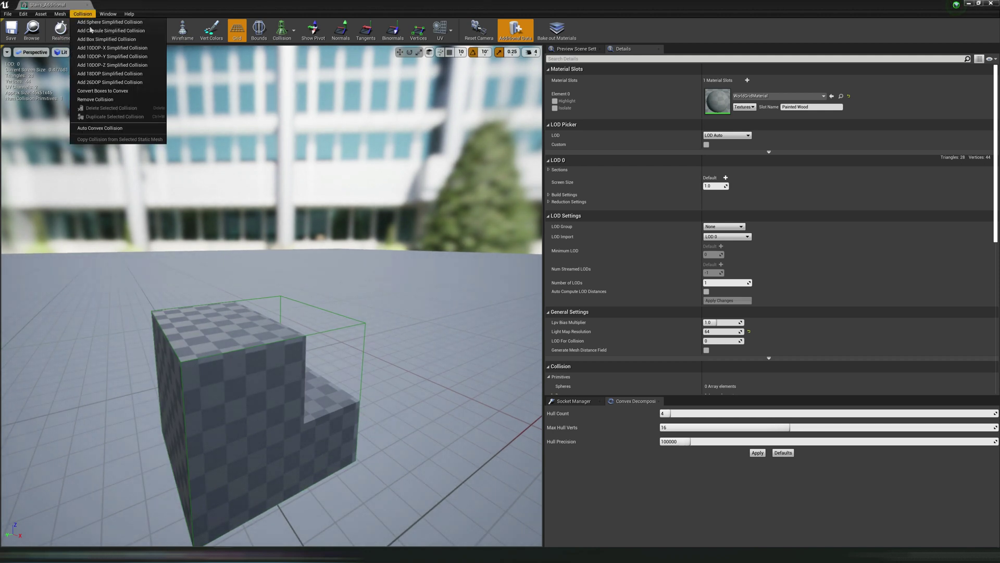
left_click(103, 100)
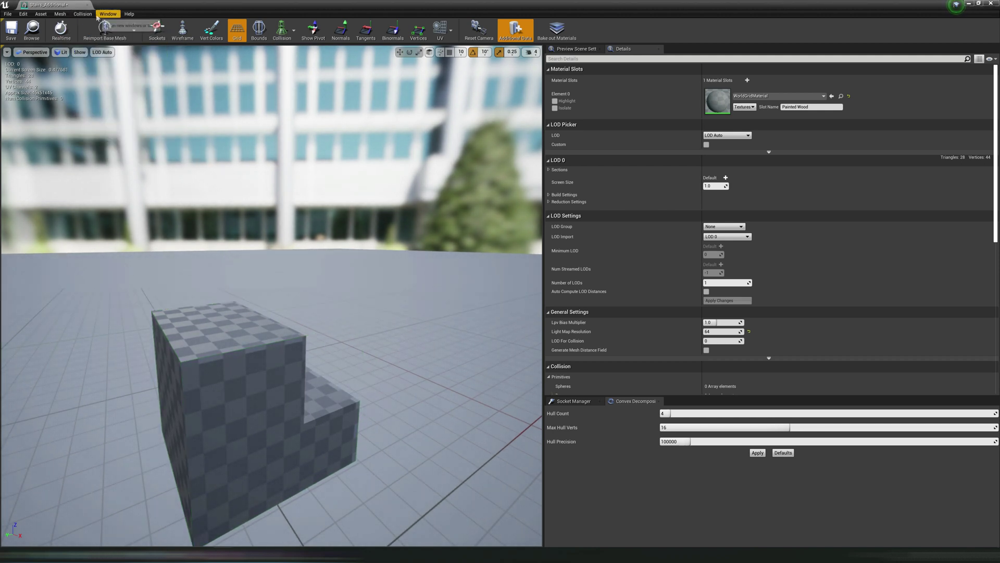
left_click(82, 14)
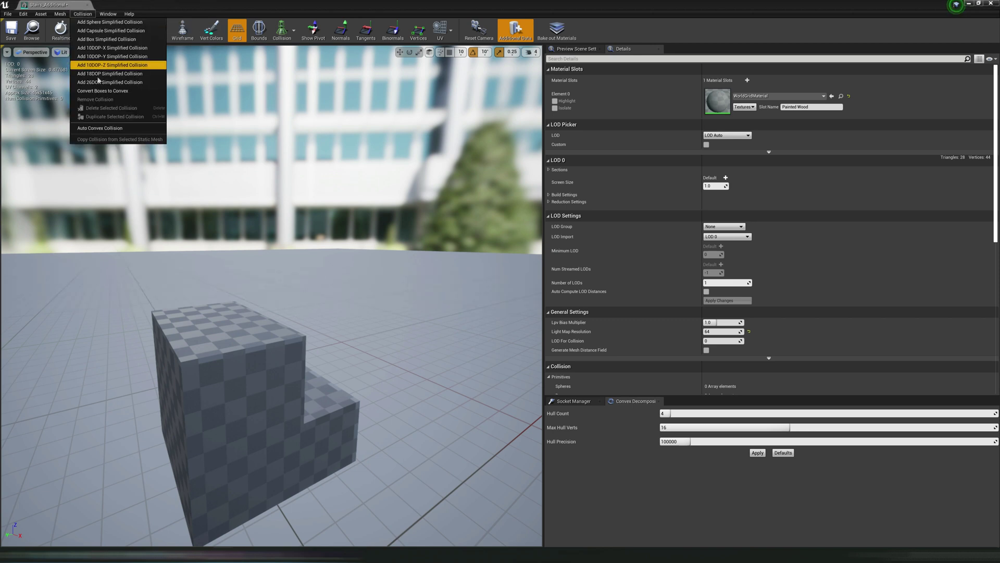
left_click(98, 129)
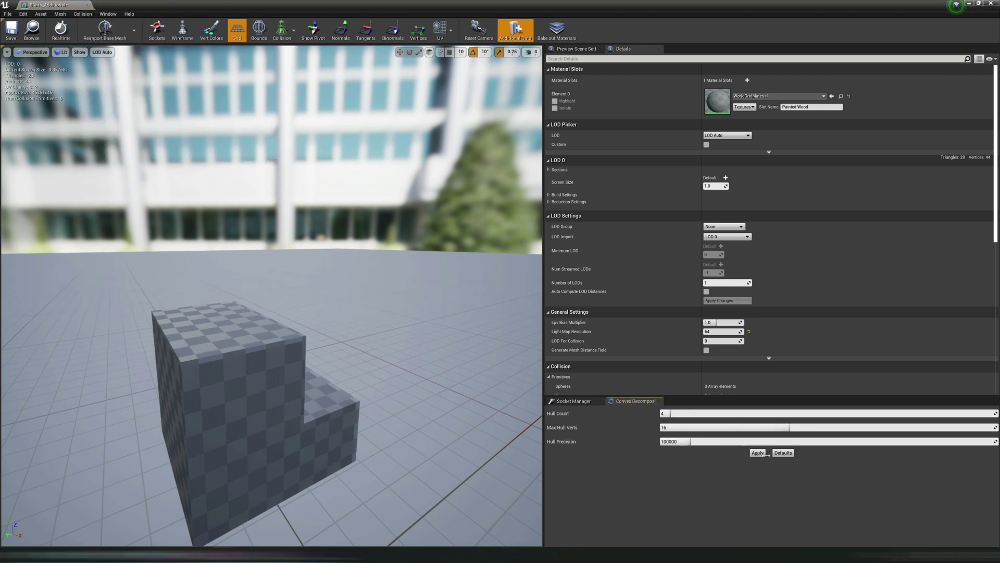
mouse_move(326, 418)
left_mouse_down()
mouse_move(402, 416)
mouse_move(335, 389)
mouse_move(312, 413)
left_mouse_up()
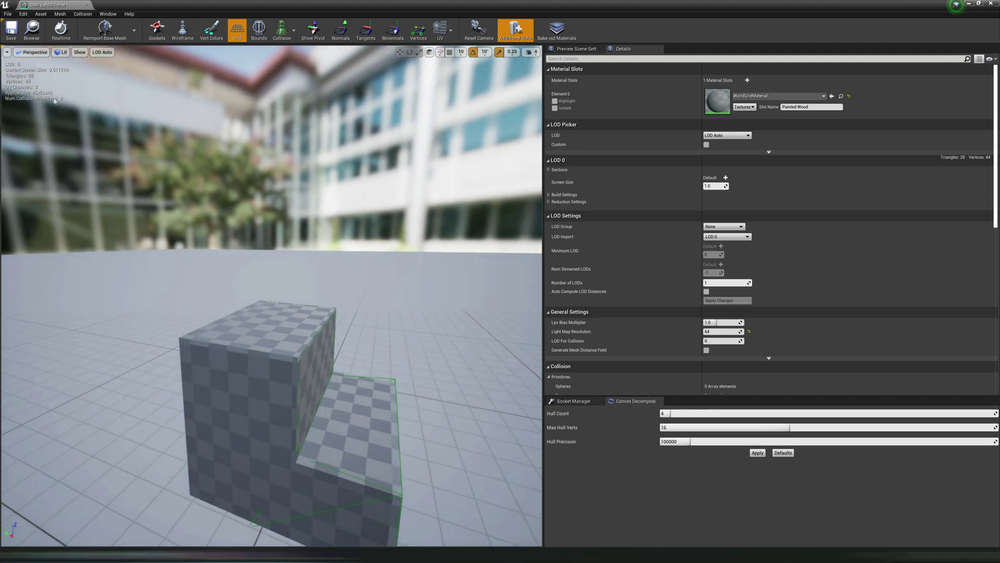
left_click(11, 28)
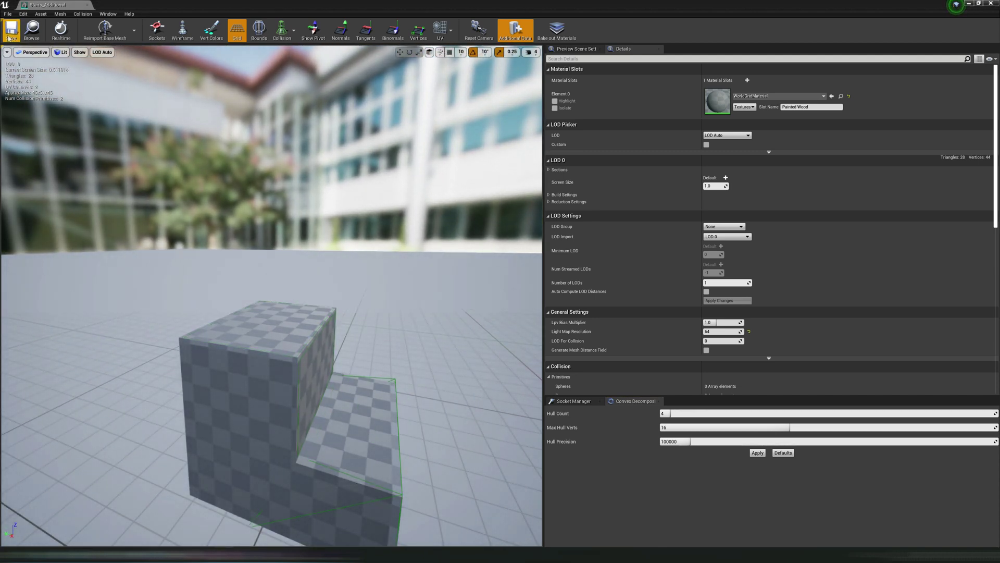
left_click(991, 4)
Play the level briefly to check where the player starts, then stop playing
middle_click_drag(584, 283, 583, 283)
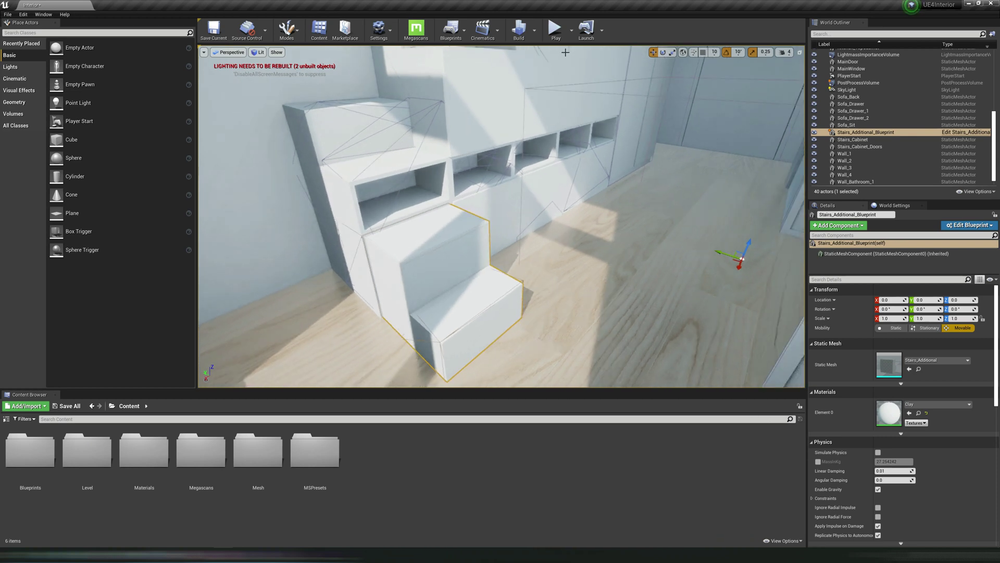
left_click(556, 28)
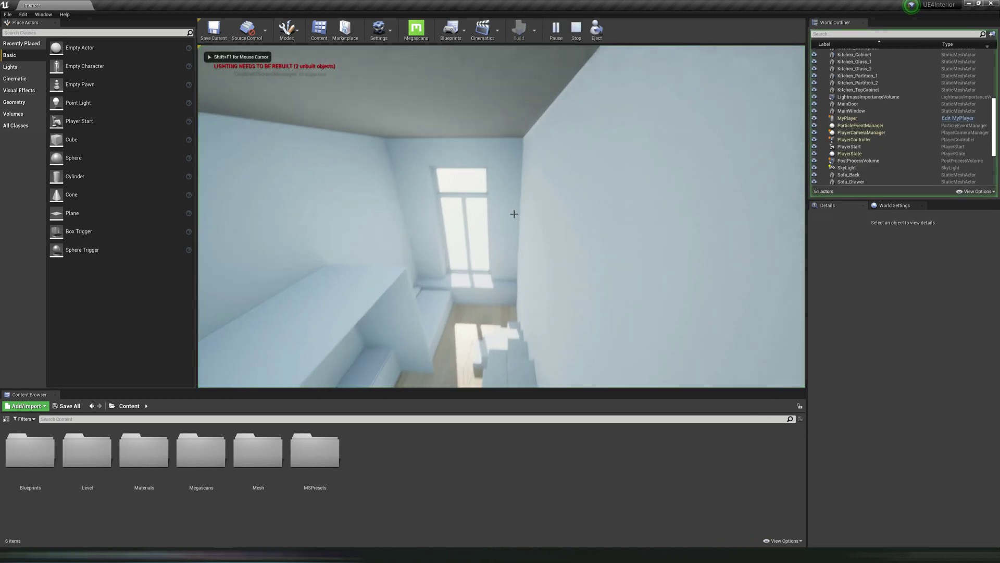
key("Escape")
Reset the PlayerStart's location to the origin and raise it to about Z 65.34, above the lower floor
right_click_drag(469, 248, 512, 169)
right_click(485, 208)
left_click(535, 141)
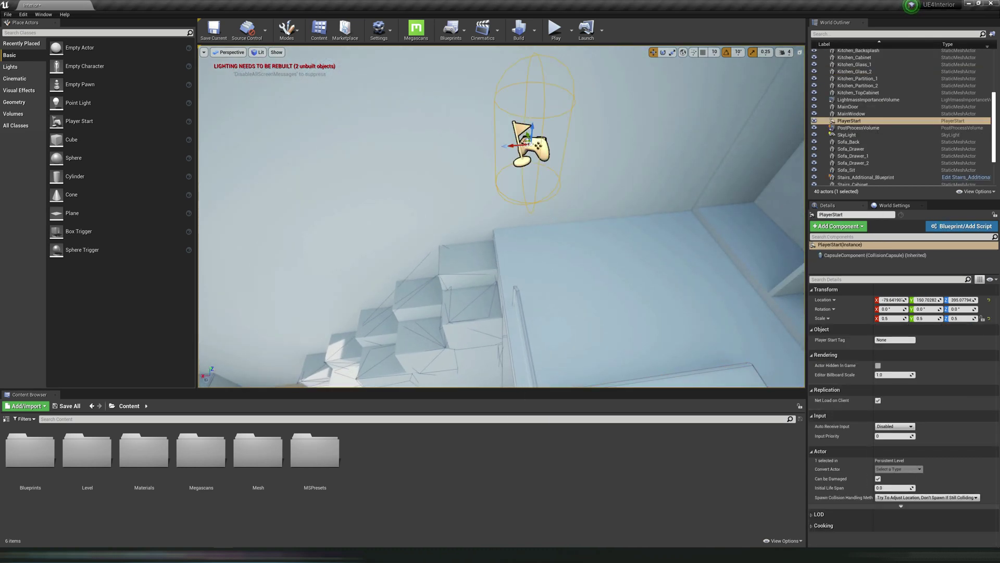
left_click_drag(522, 145, 276, 162)
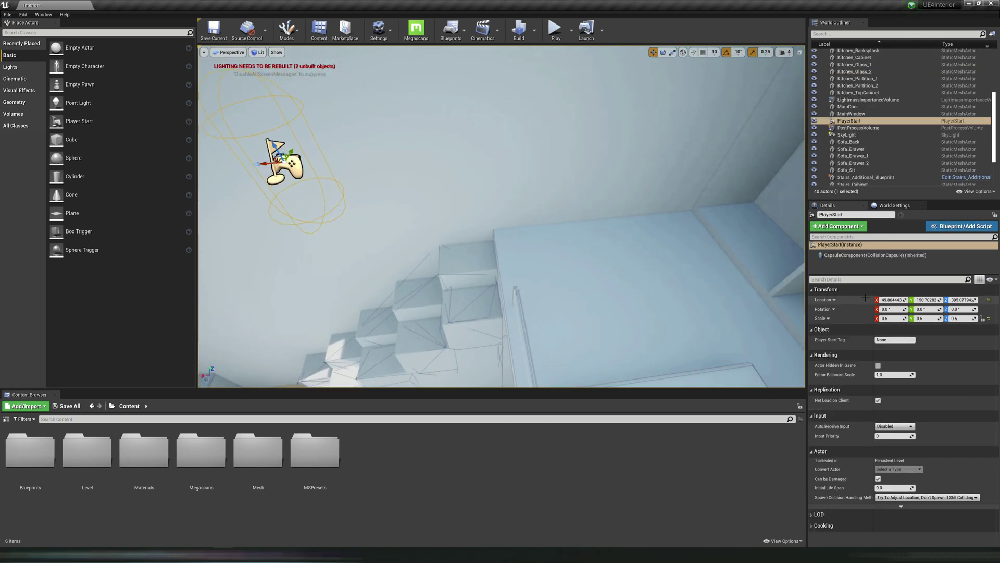
left_click(989, 300)
scroll(542, 296, "up", 2)
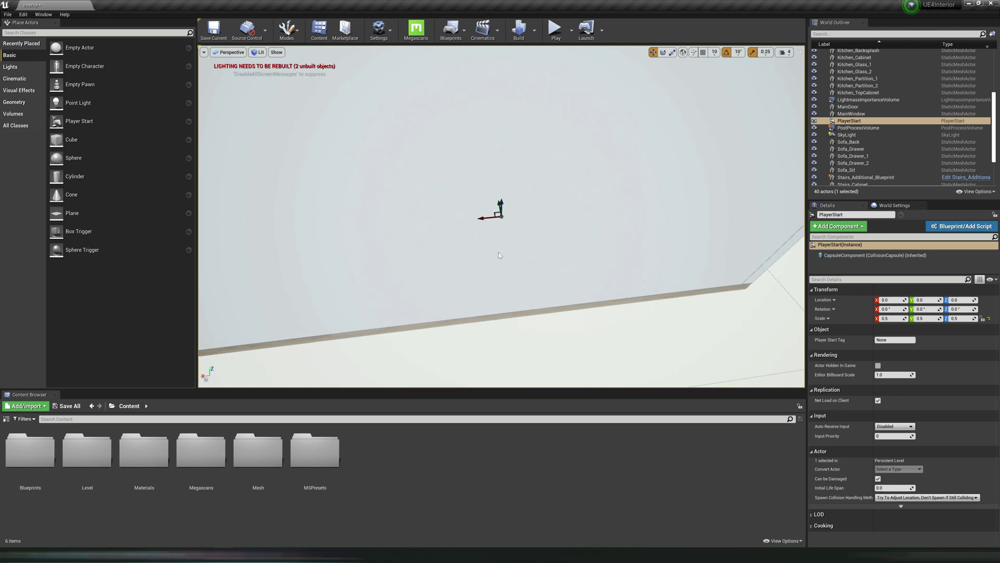
right_click_drag(498, 255, 547, 158)
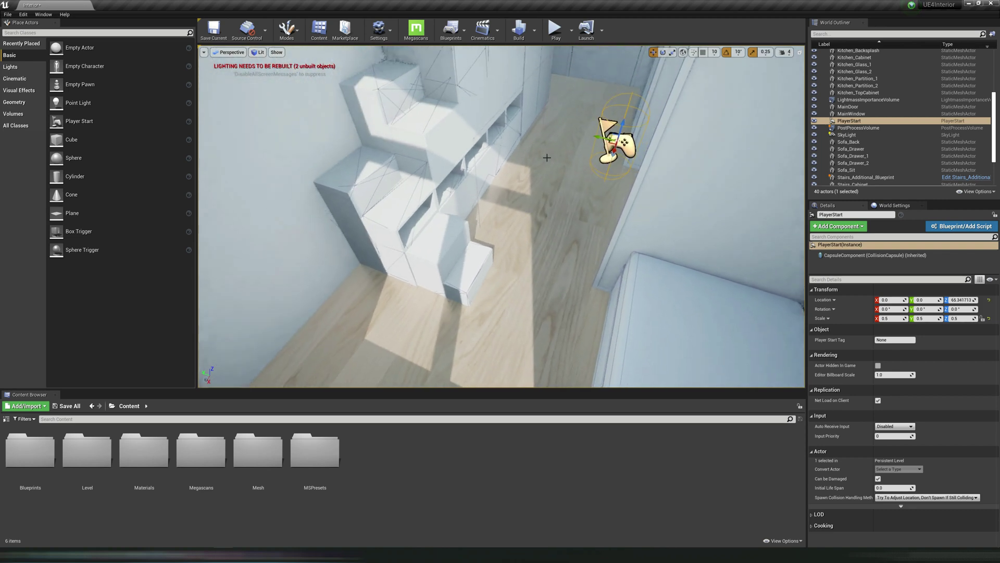
Play the level and test climbing from the lower floor over the additional stairs and stairs cabinet to the loft
left_click(553, 31)
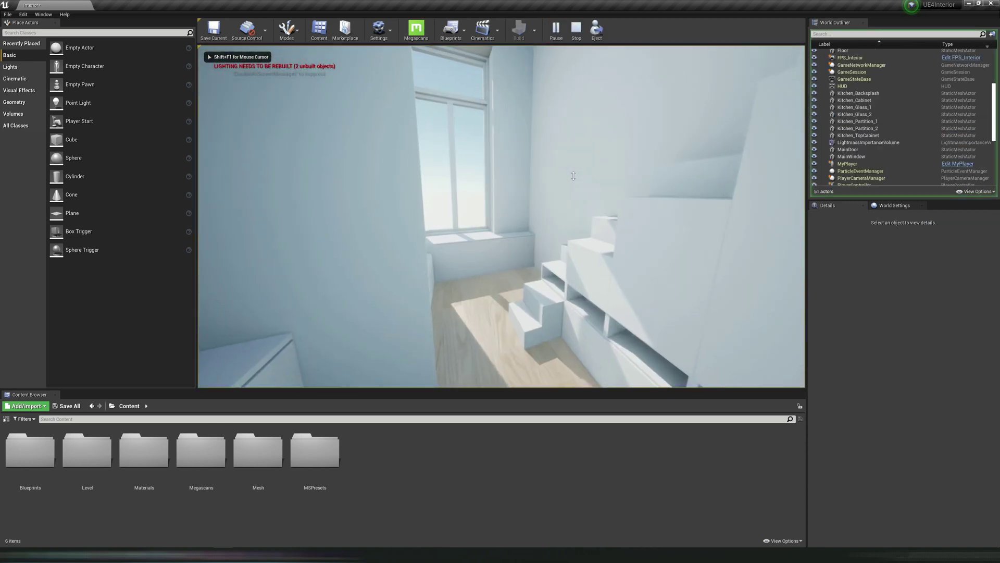
key("w")
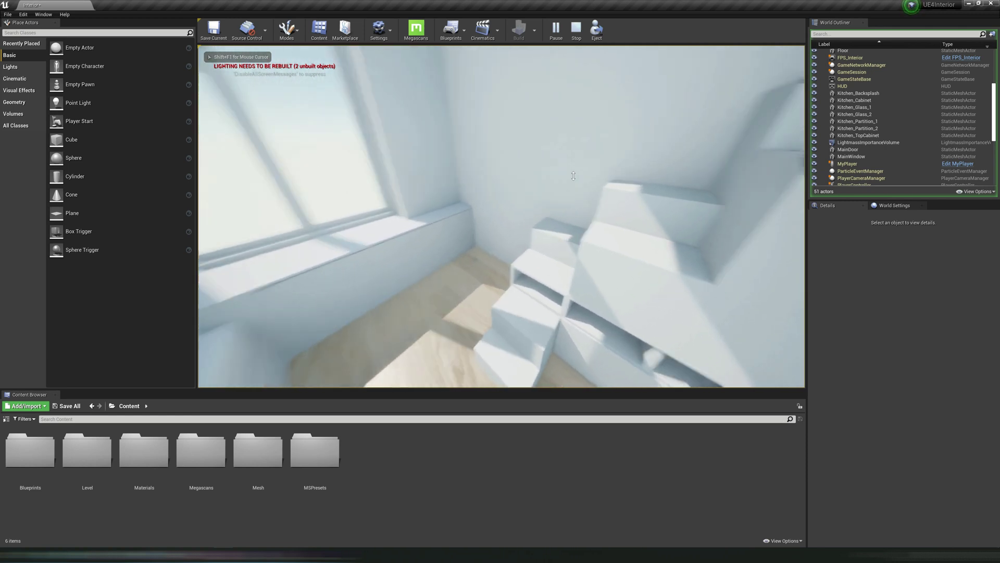
key("w")
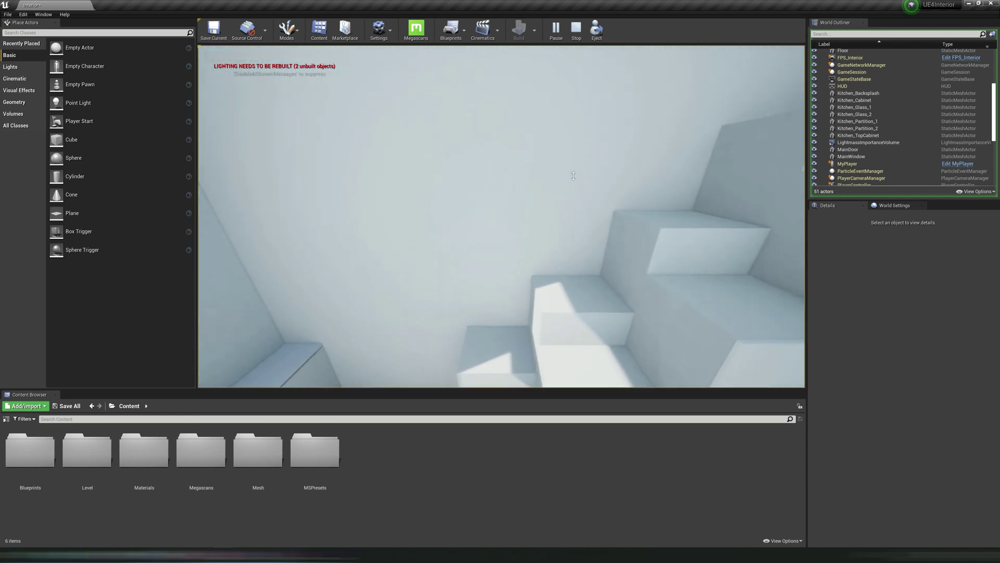
key("w")
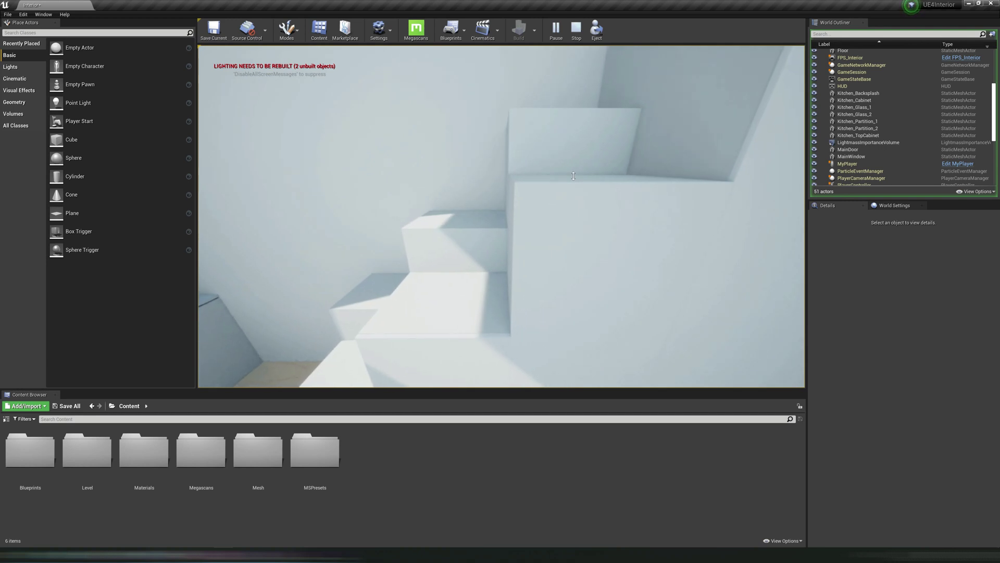
key("w")
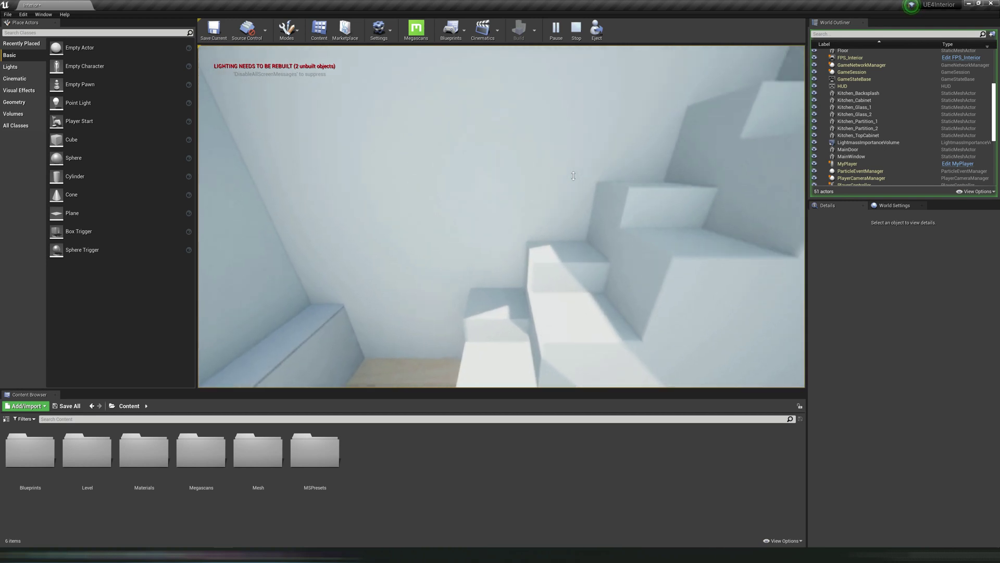
key("w")
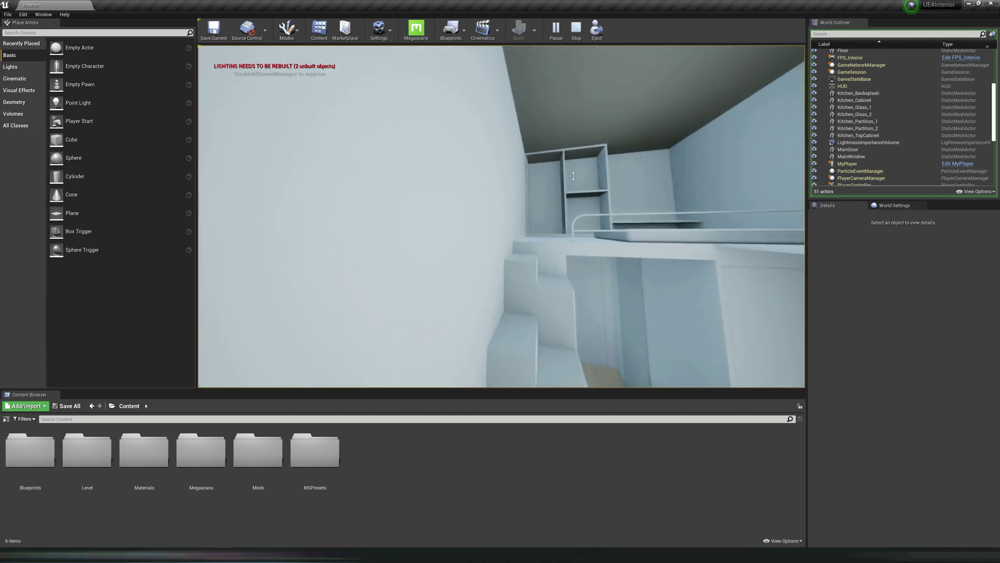
key("w")
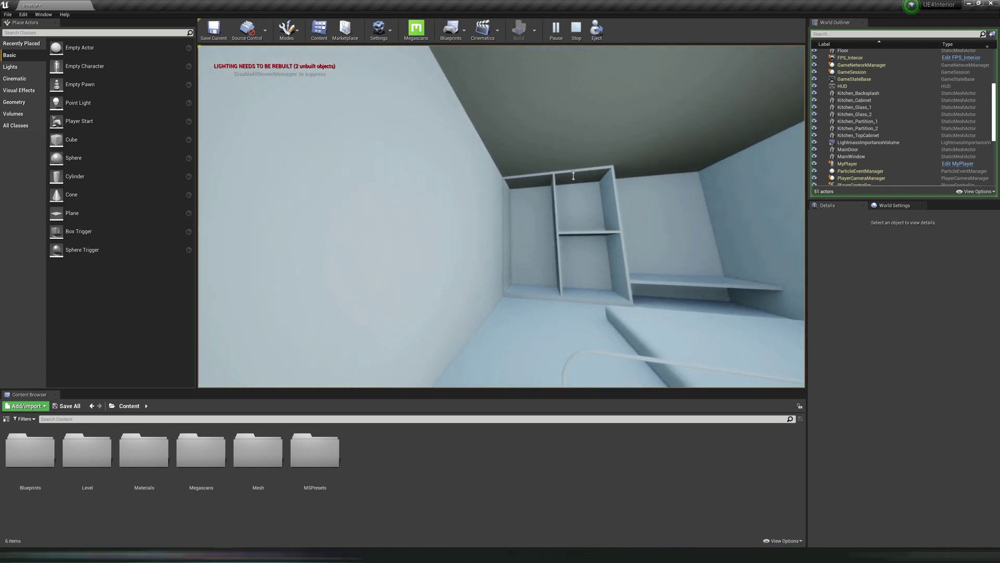
key("w")
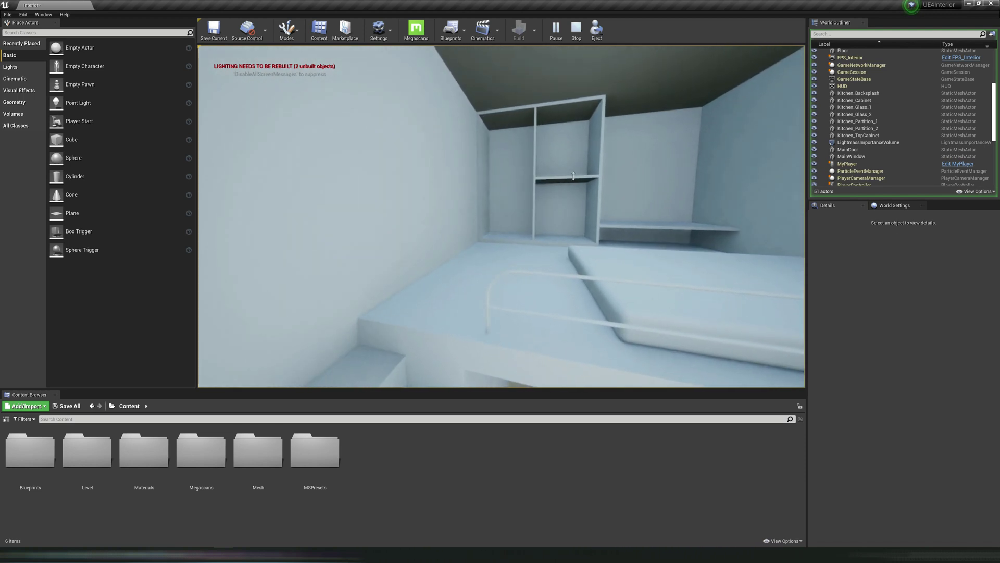
Return to the lower floor, test the climb to the loft a second time, and stop playing the level
key("s")
key("w")
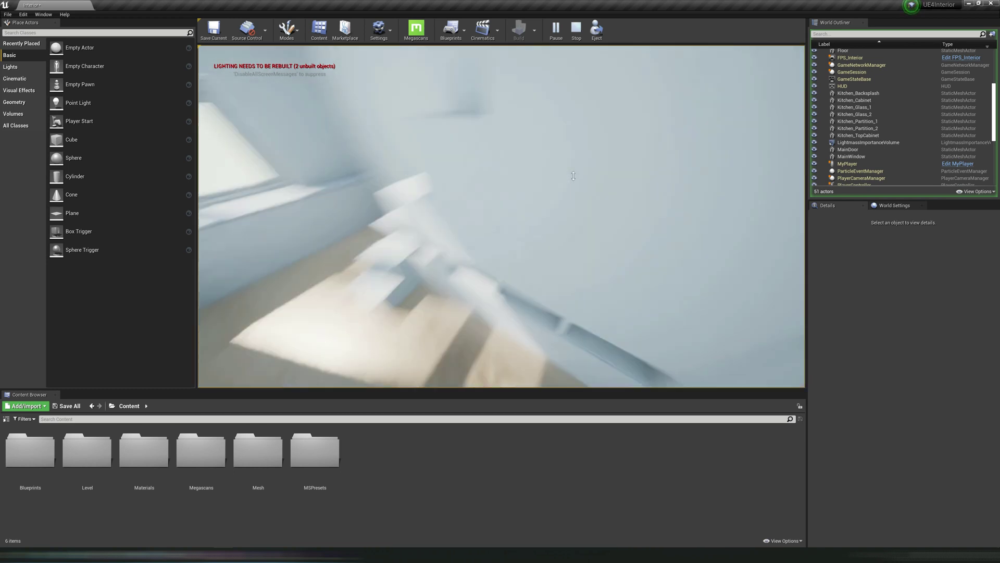
key("w")
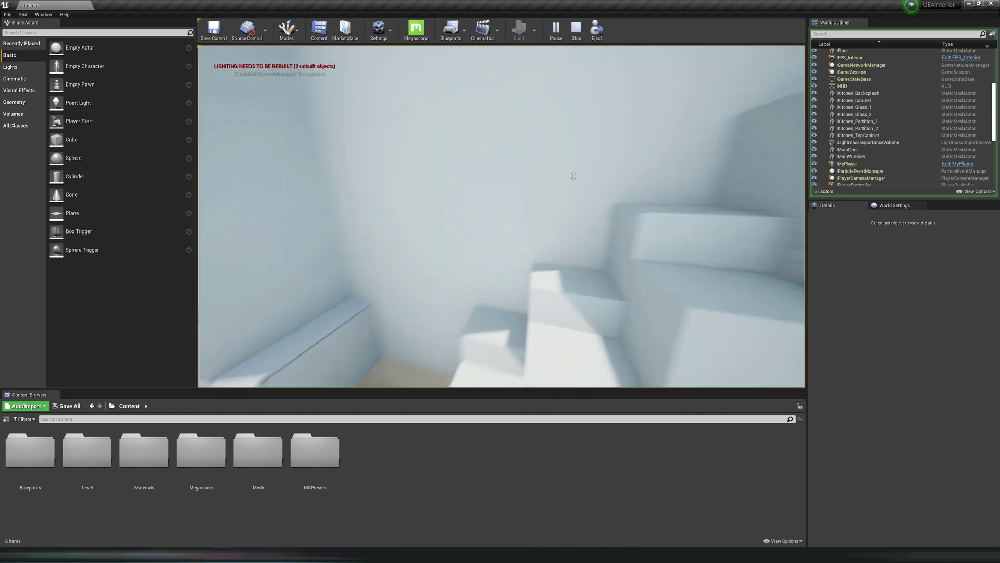
key("s")
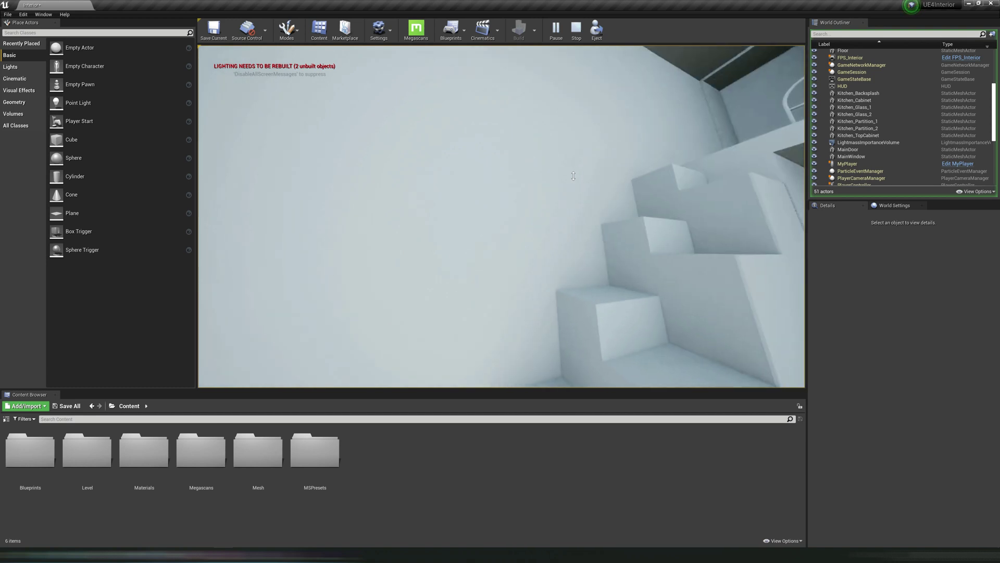
key("w")
key("s")
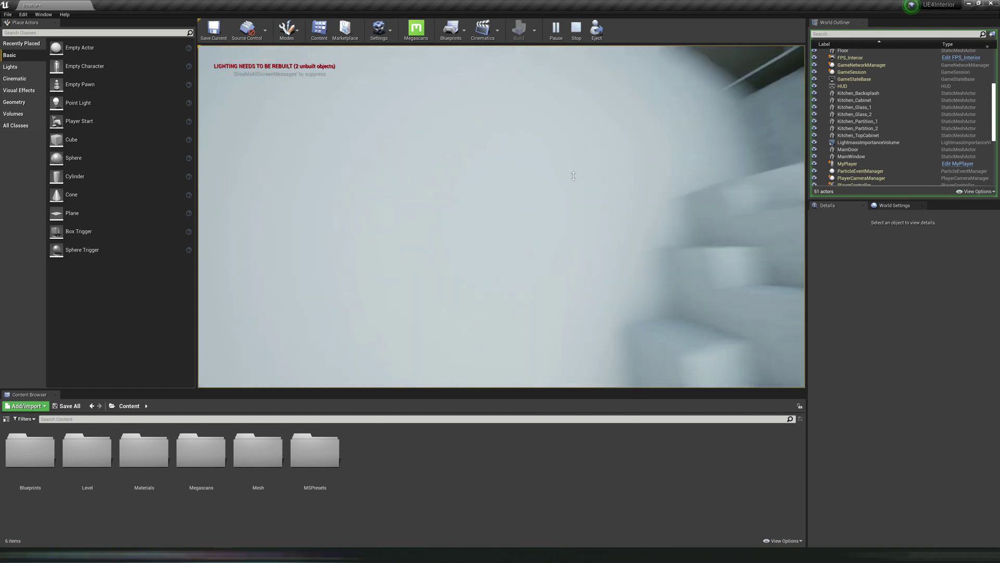
key("w")
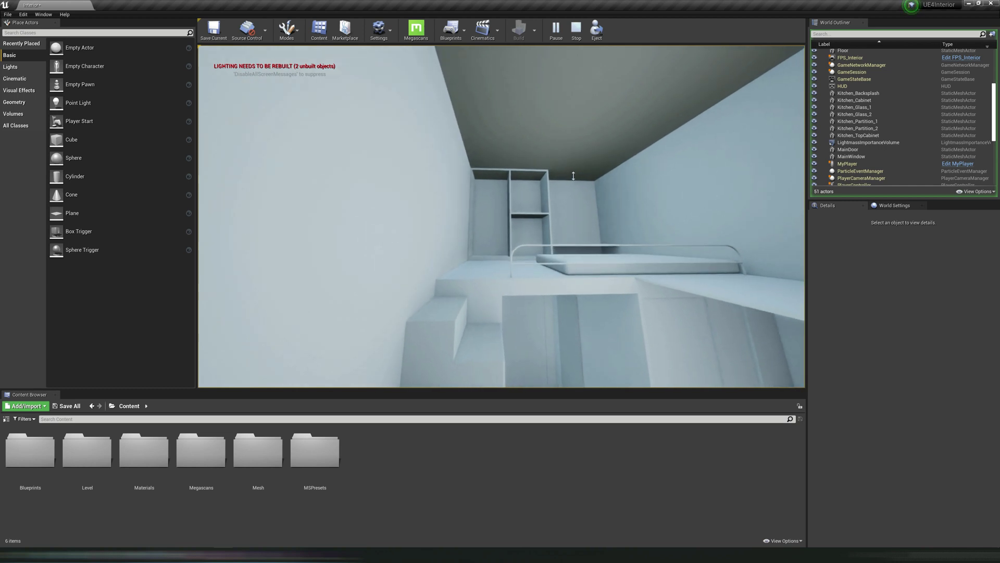
key("w")
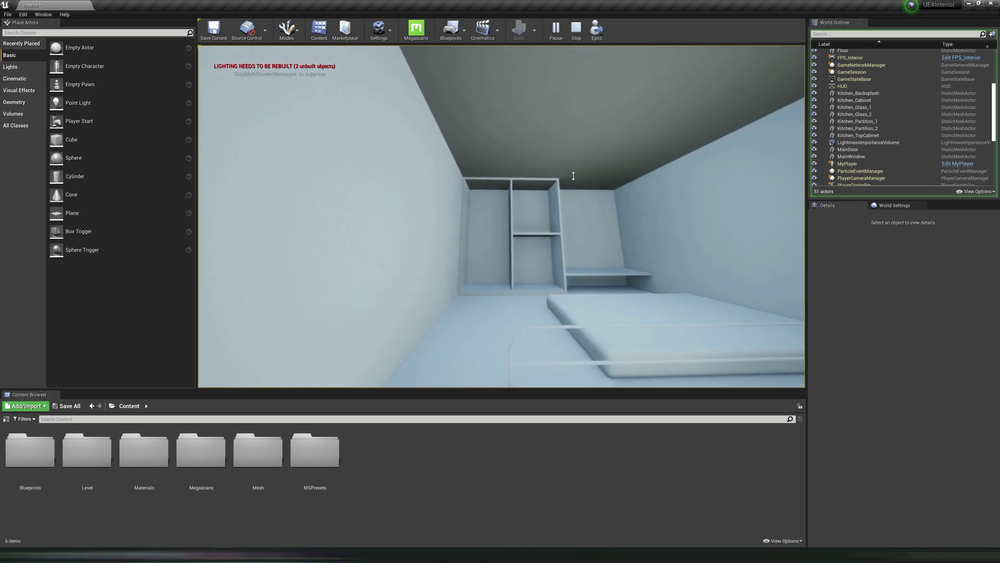
key("s")
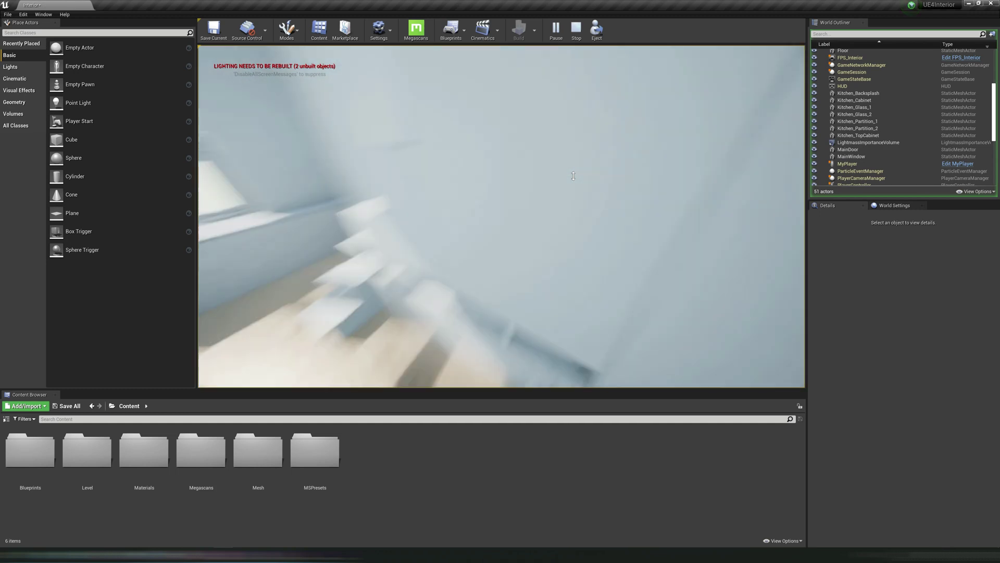
key("Escape")
Set the CharacterMovement component's Walkable Floor Angle to 75 in the MyPlayer blueprint, then compile and save it
right_click_drag(526, 224, 465, 280)
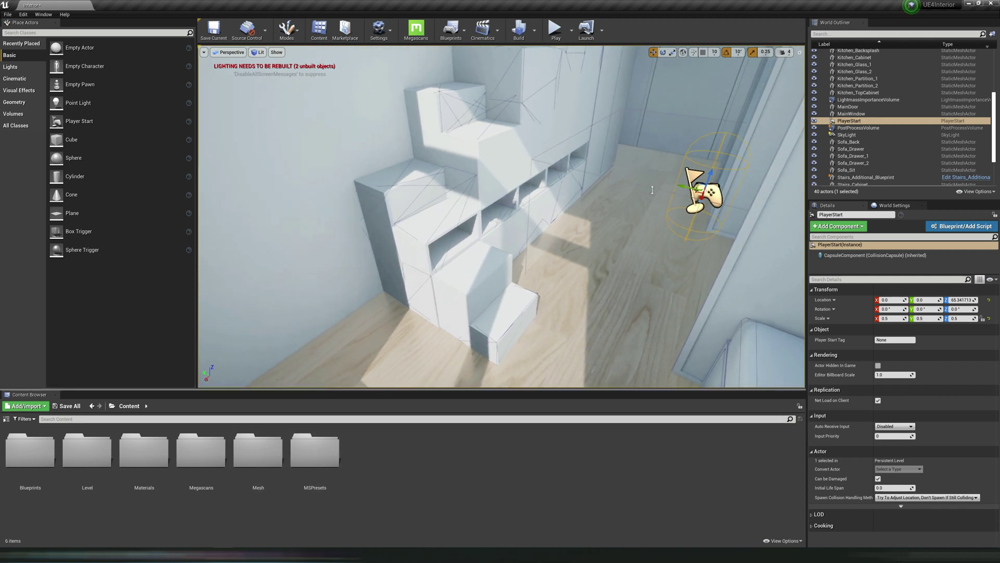
double_click(39, 458)
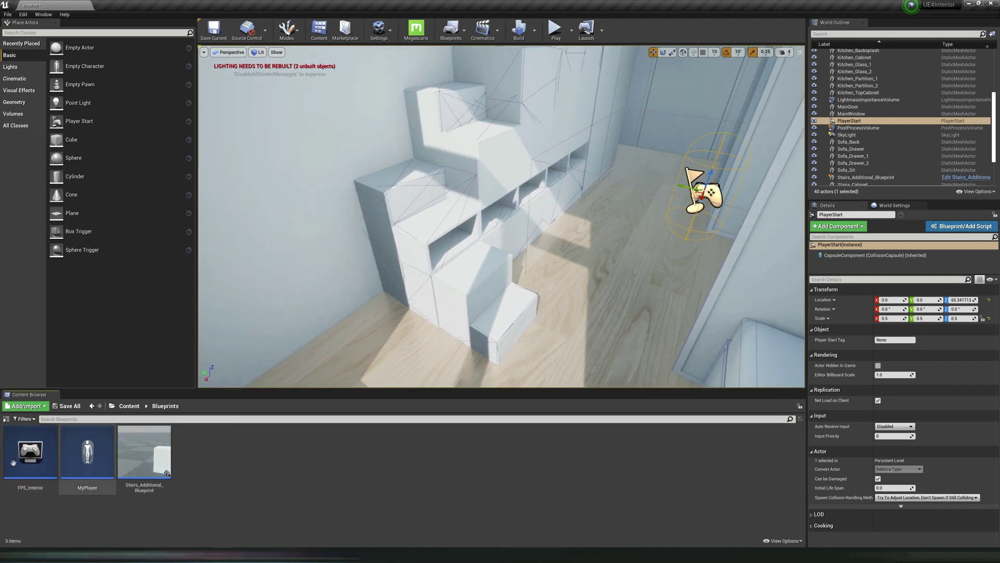
double_click(87, 453)
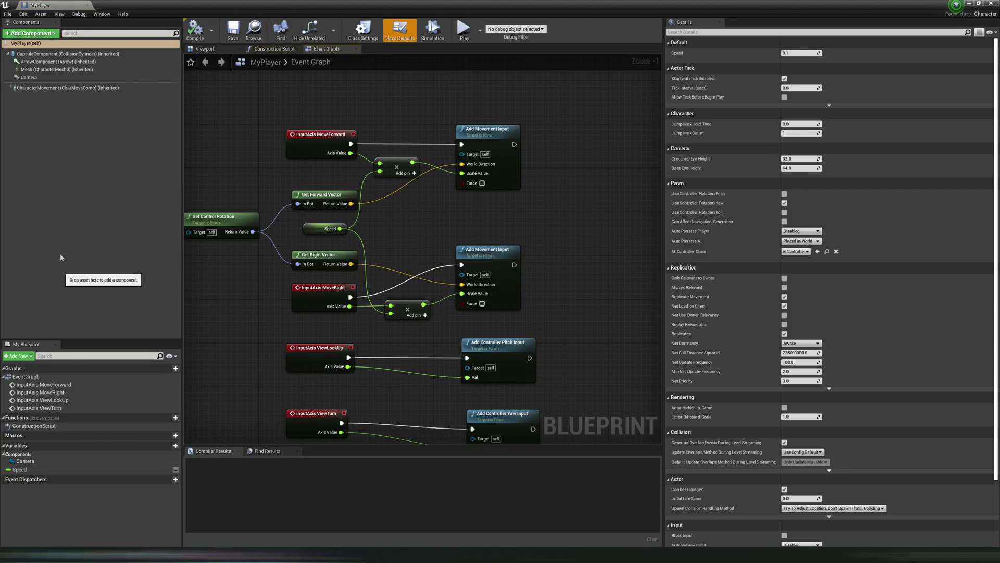
left_click(72, 88)
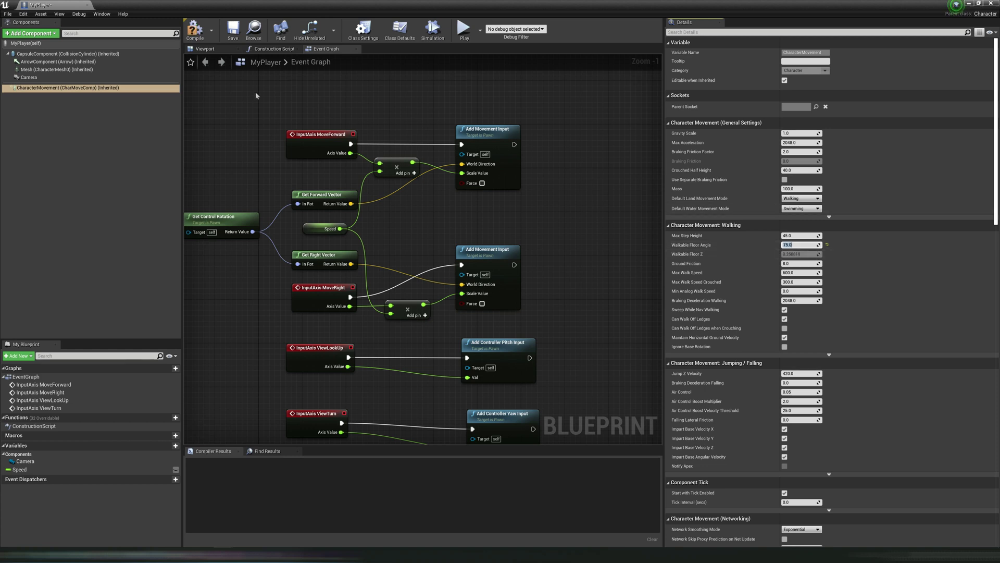
left_click(196, 35)
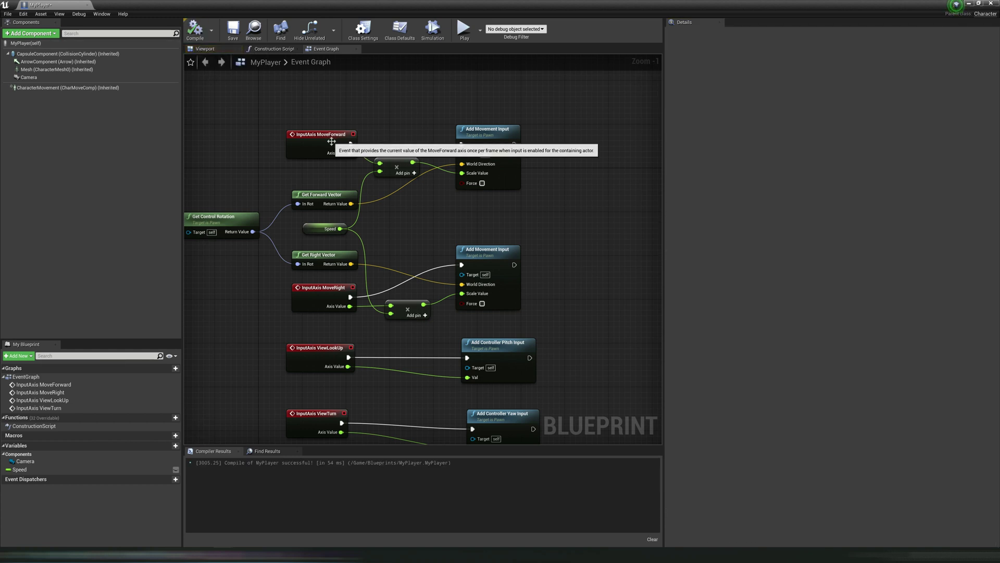
key("ctrl+s")
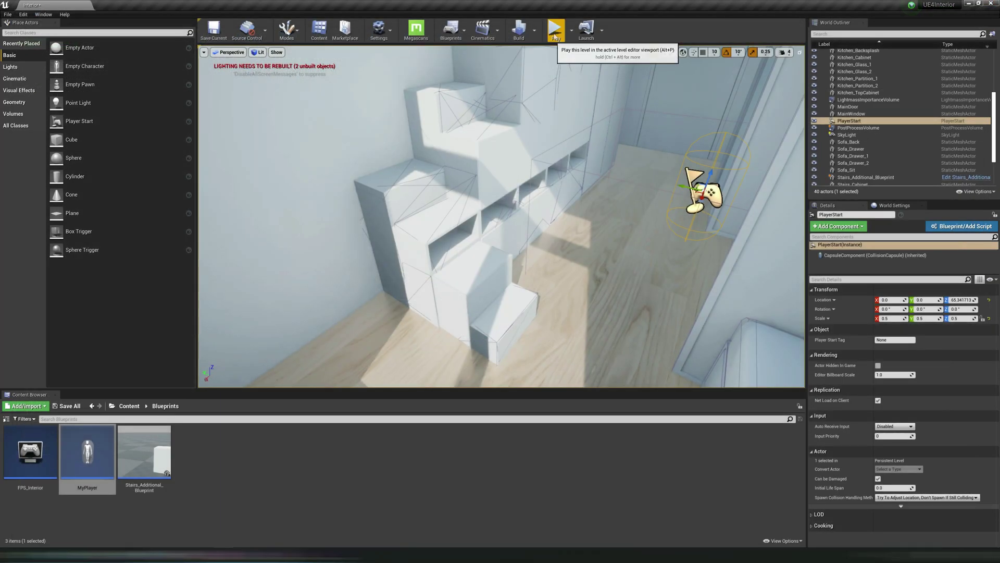
Play the level and test climbing over the additional stairs and stairs cabinet to the loft with the new walkable floor angle
left_click(555, 33)
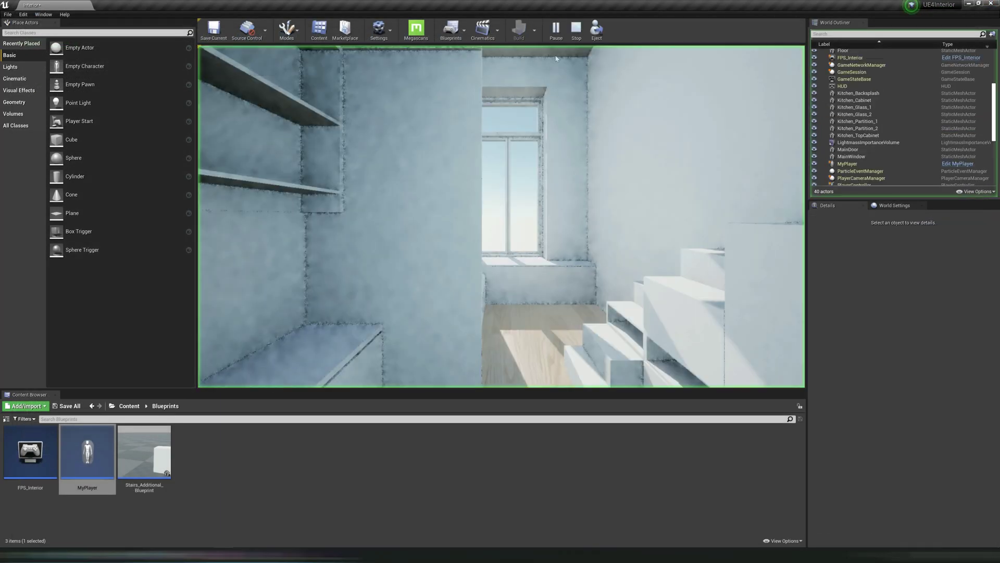
key("w")
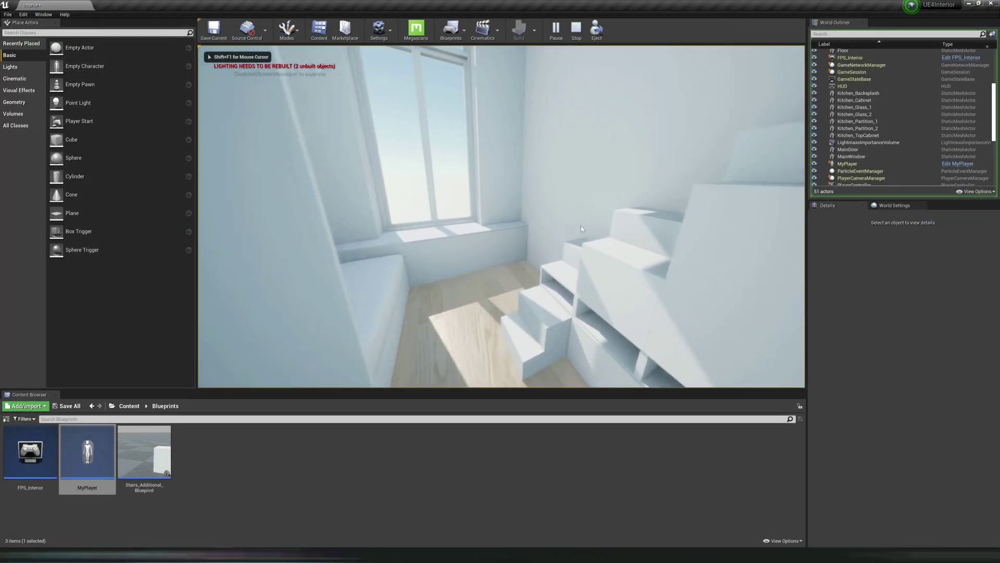
key("w")
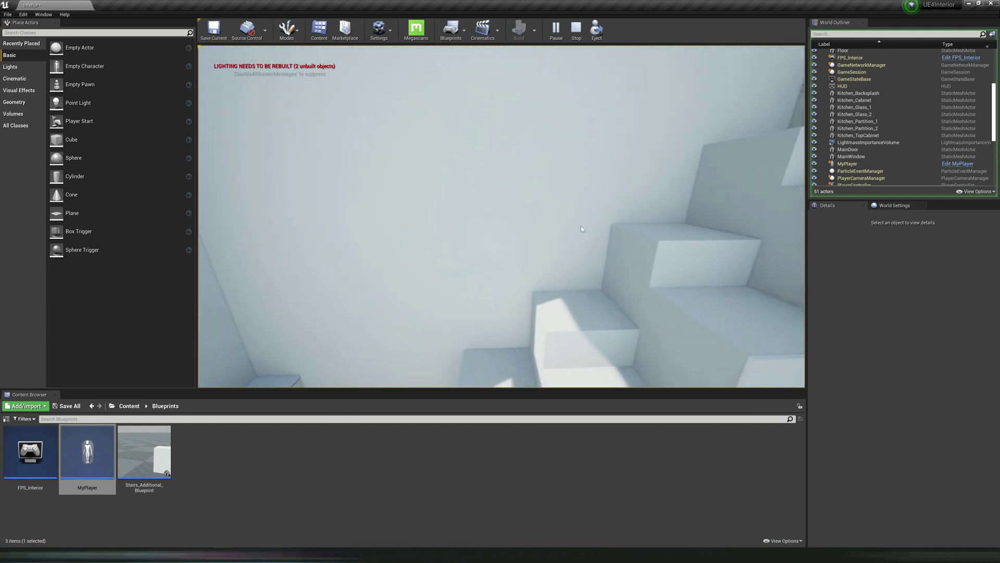
key("s")
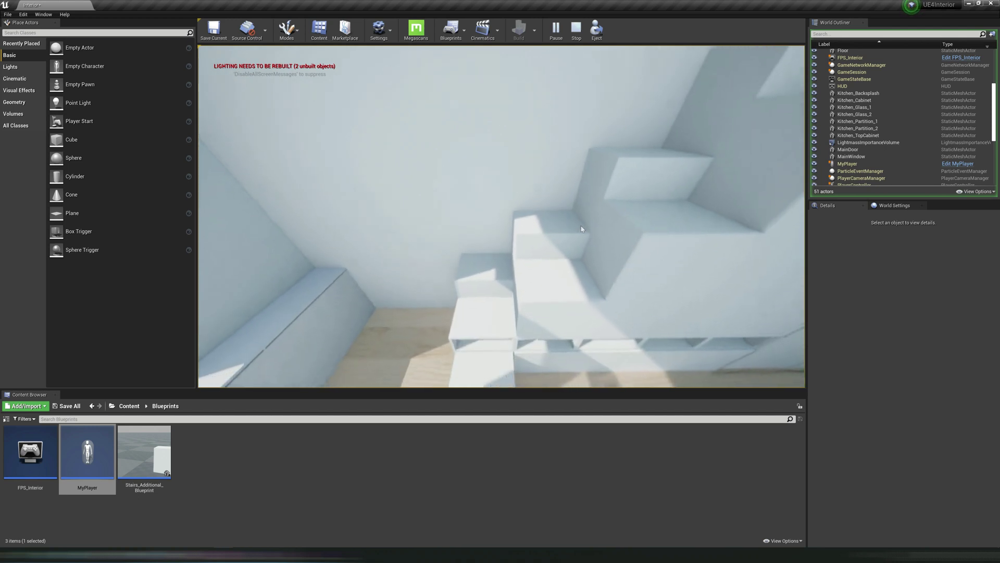
key("w")
key("a")
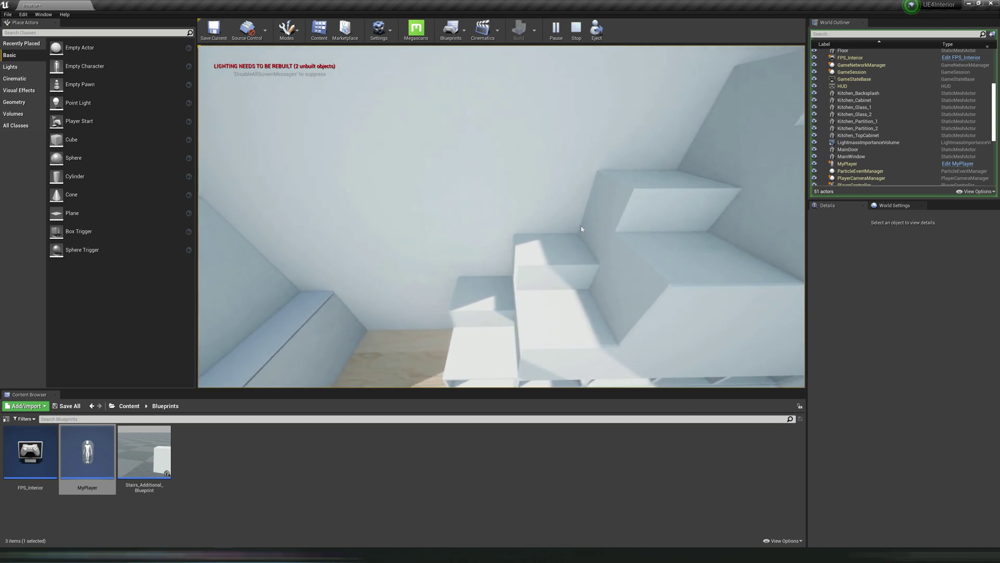
key("s")
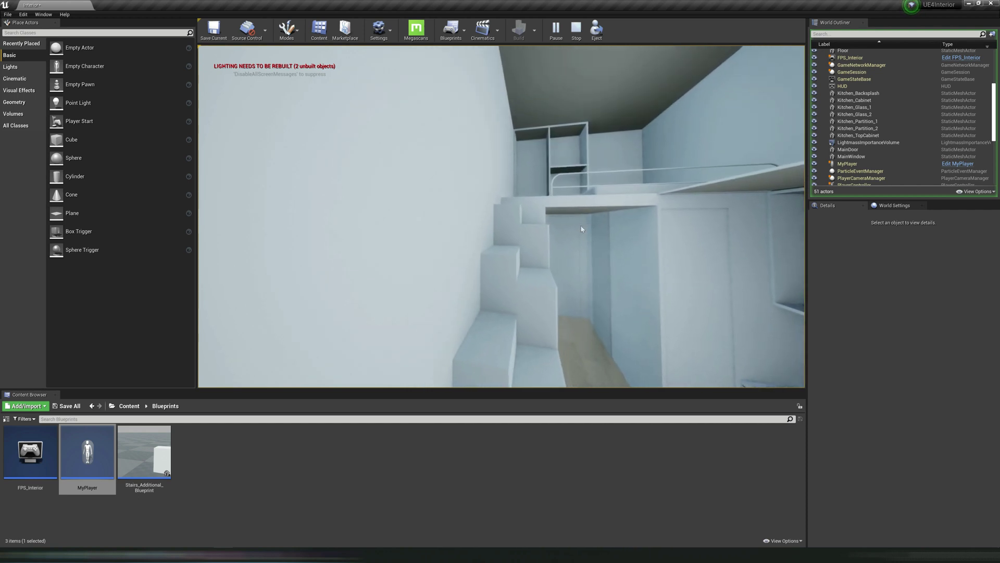
key("w")
key("w")
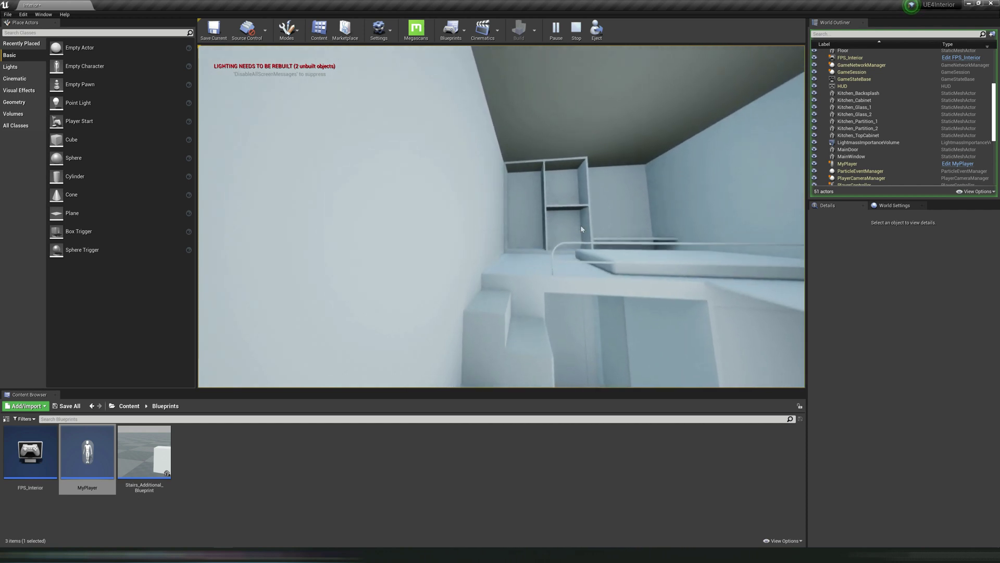
key("w")
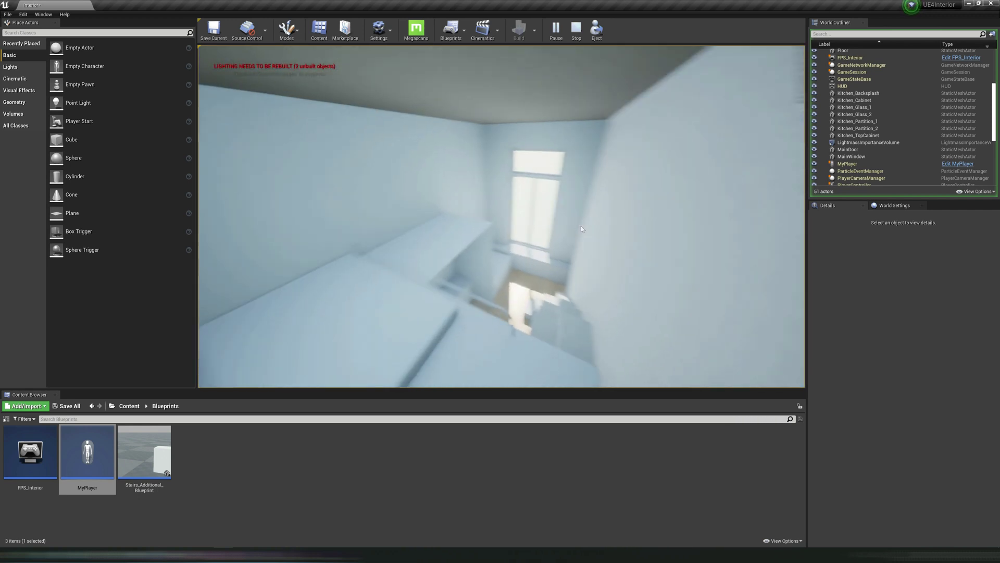
Test walking partway down the cabinet stairs from the loft, turning around and climbing back up
key("w")
key("w")
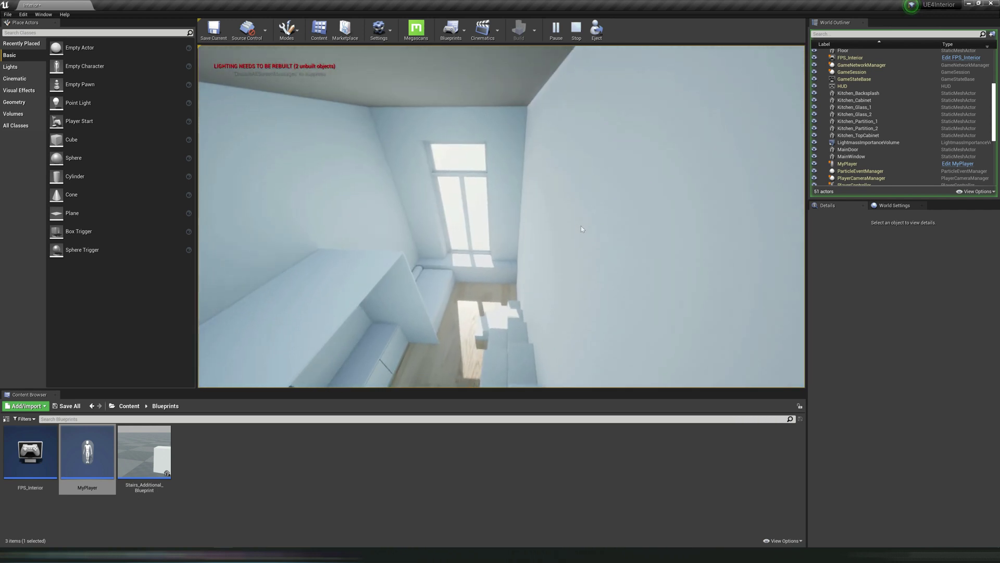
key("w")
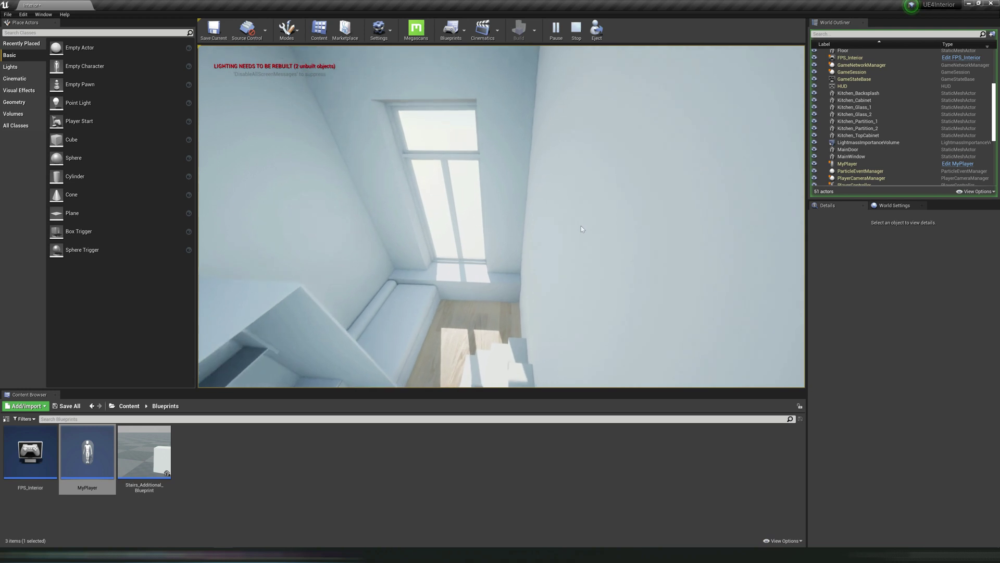
key("w")
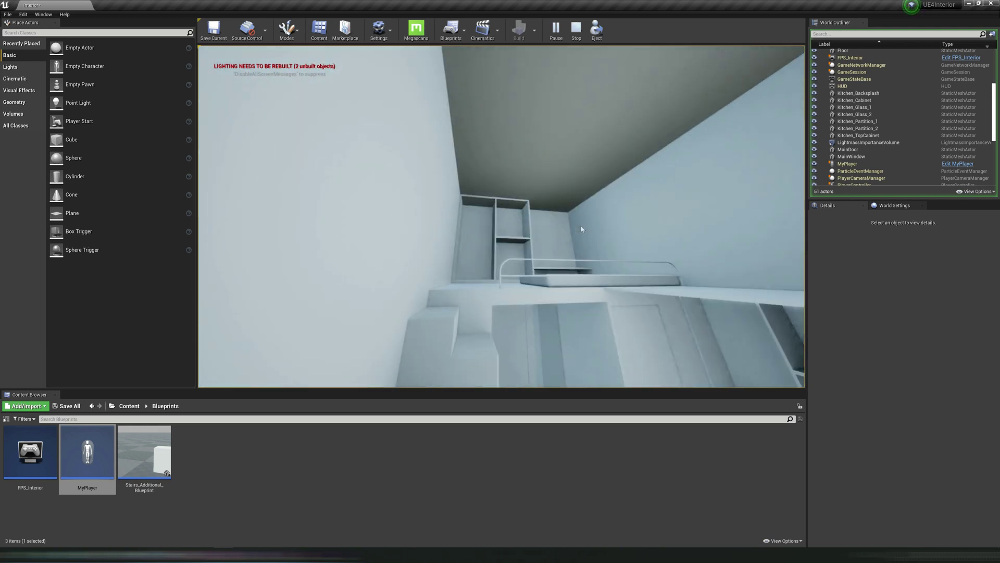
key("w")
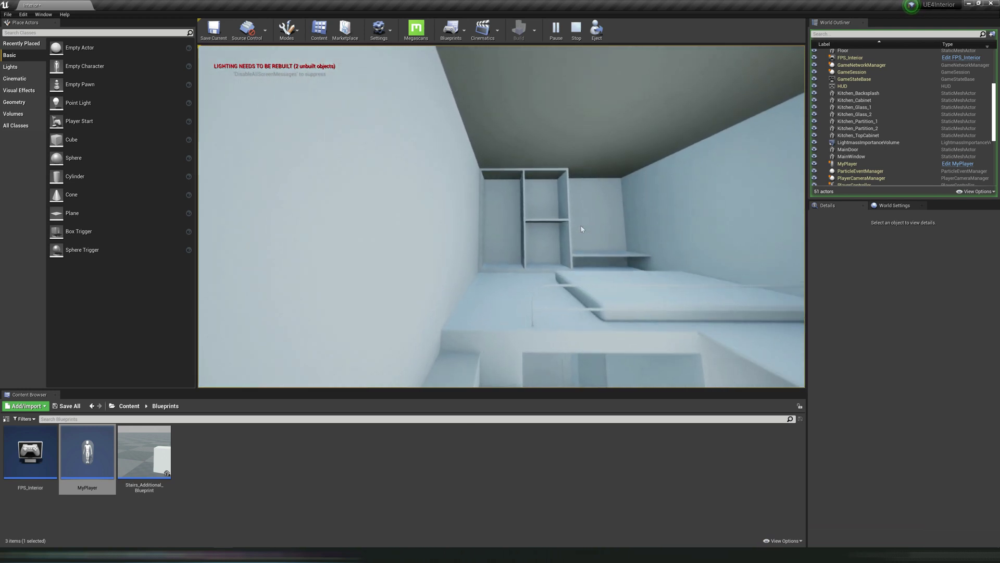
key("w")
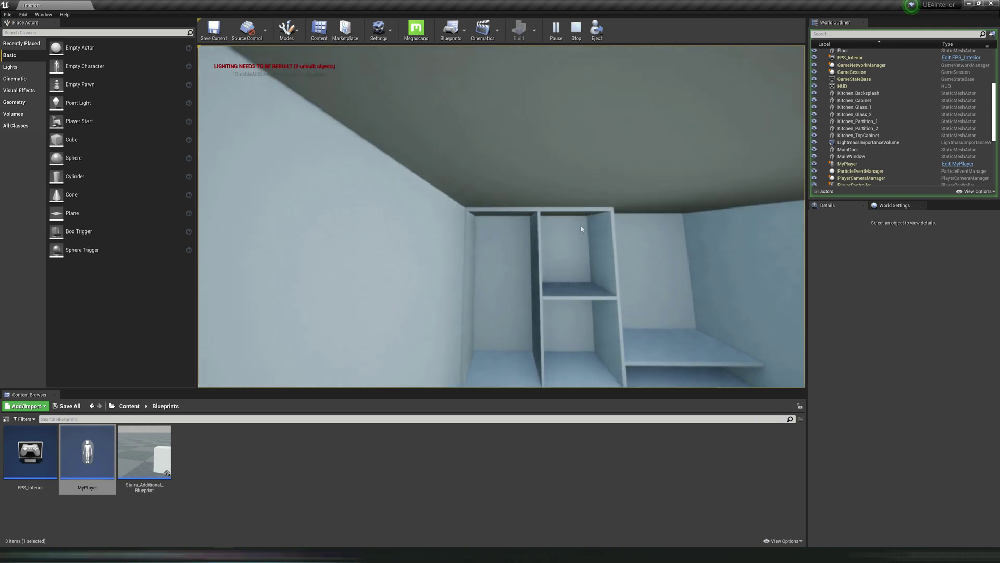
Walk down the full staircase from the loft to the lower floor and turn back to face the stairs
key("w")
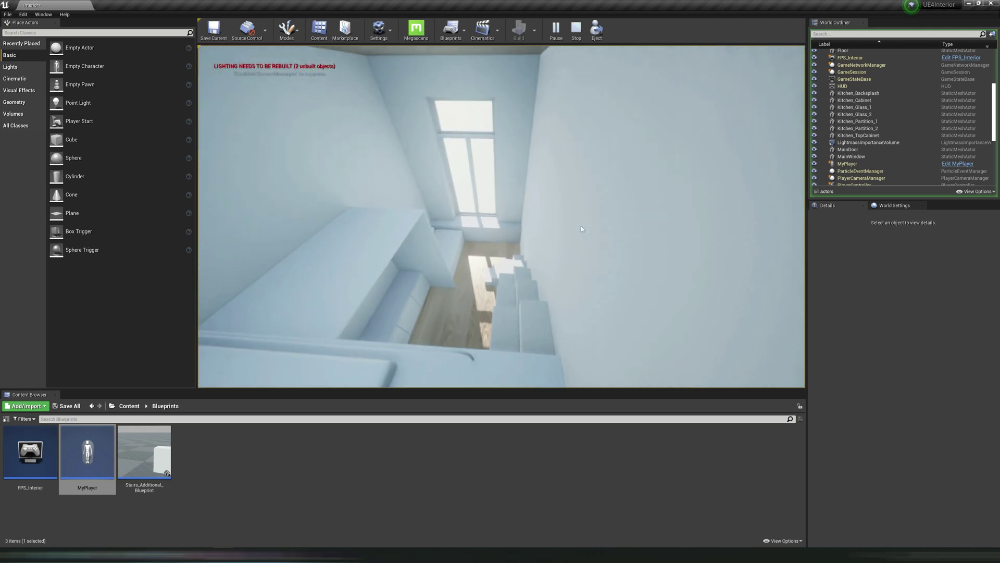
key("w")
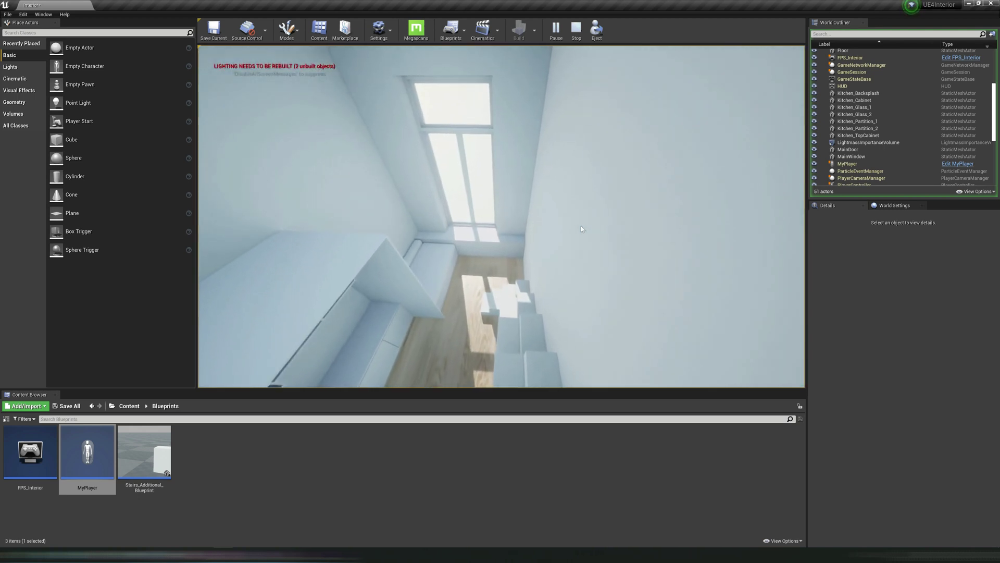
key("w")
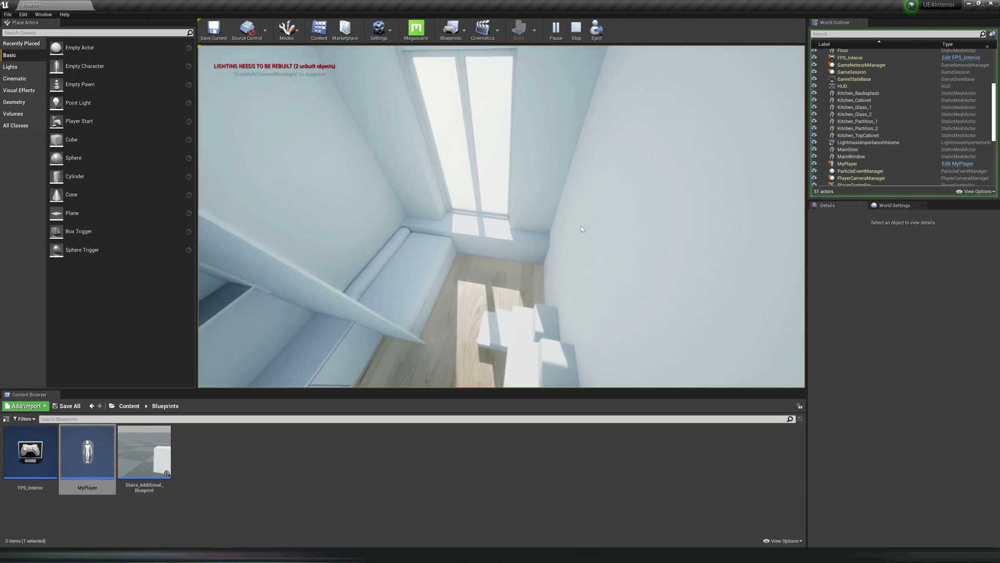
key("w")
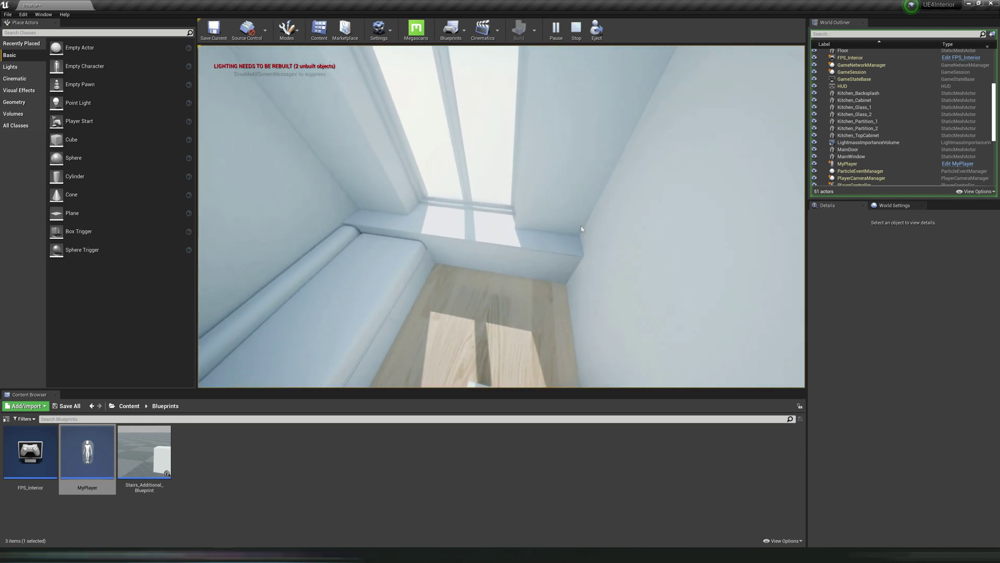
key("Left")
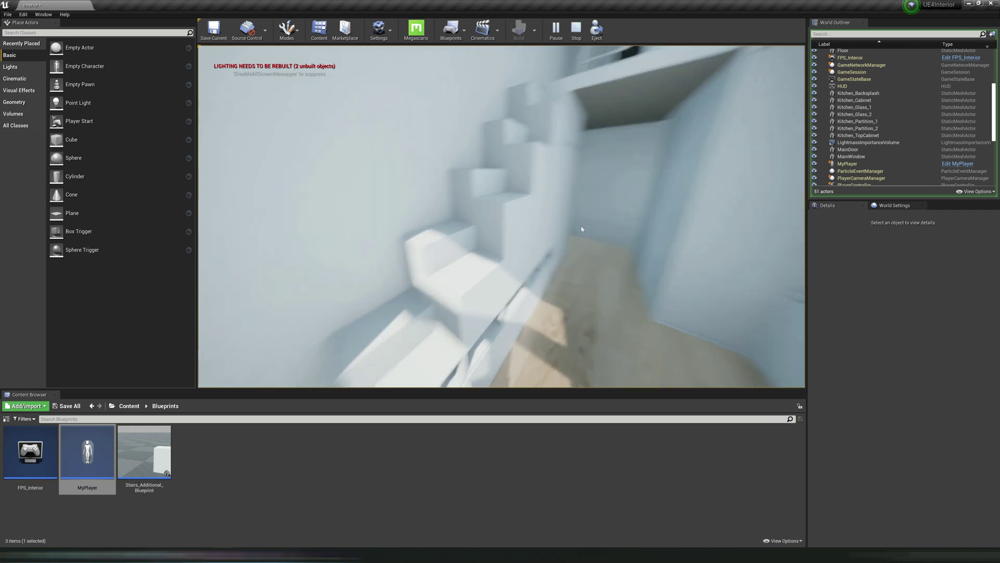
key("s")
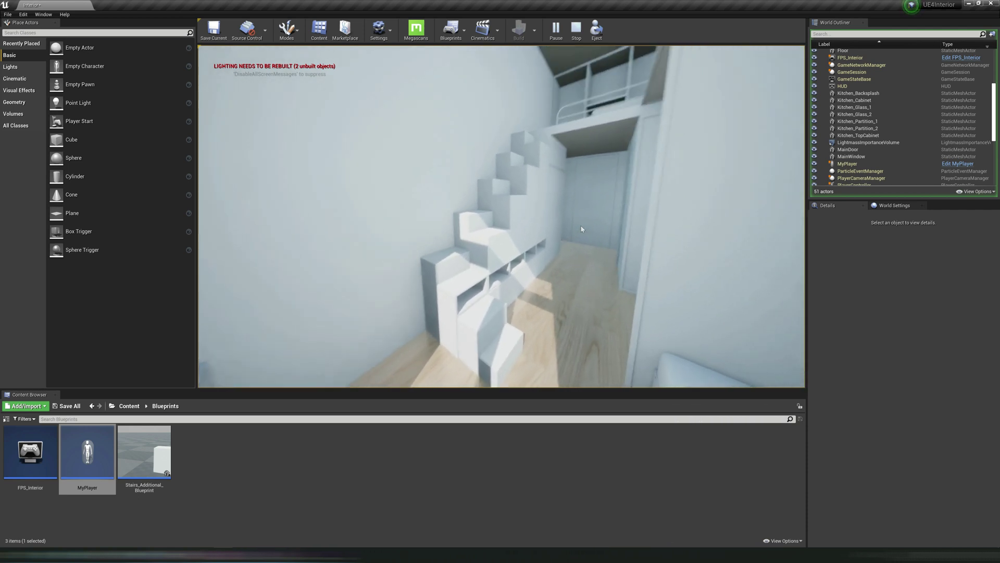
Repeat the climb from the lower floor over both stairs up to the loft and turn toward the window
key("Up")
key("Up")
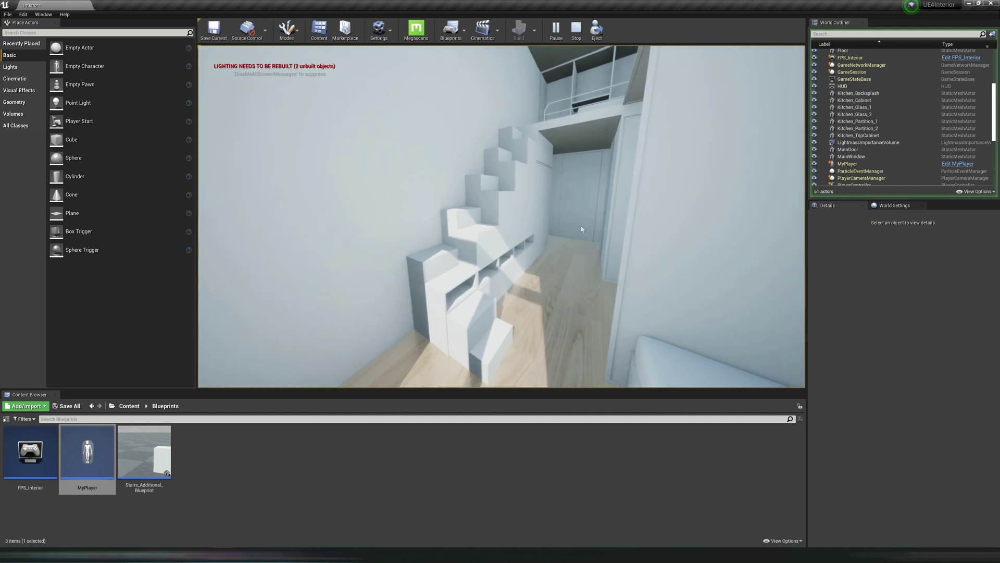
key("Left")
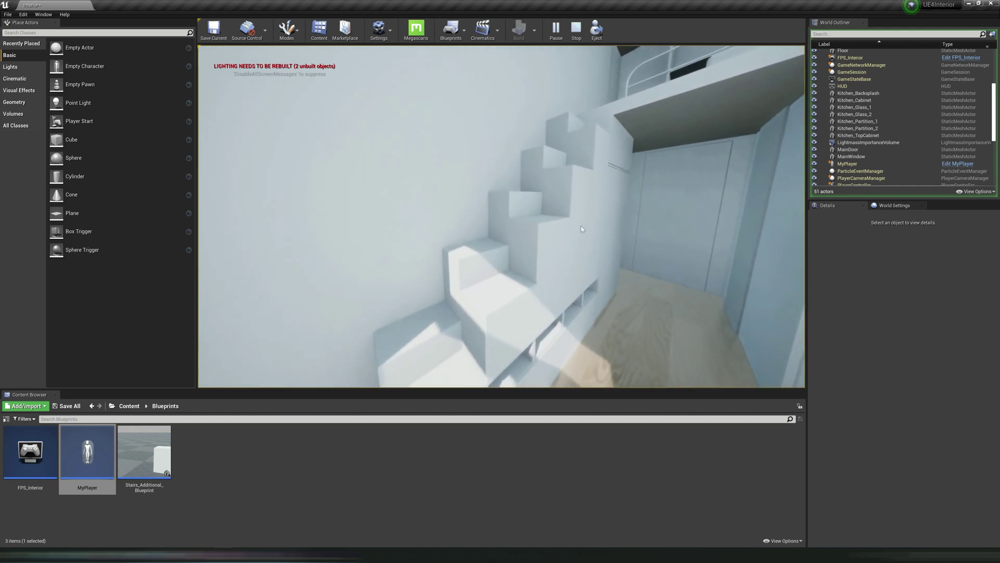
key("Right")
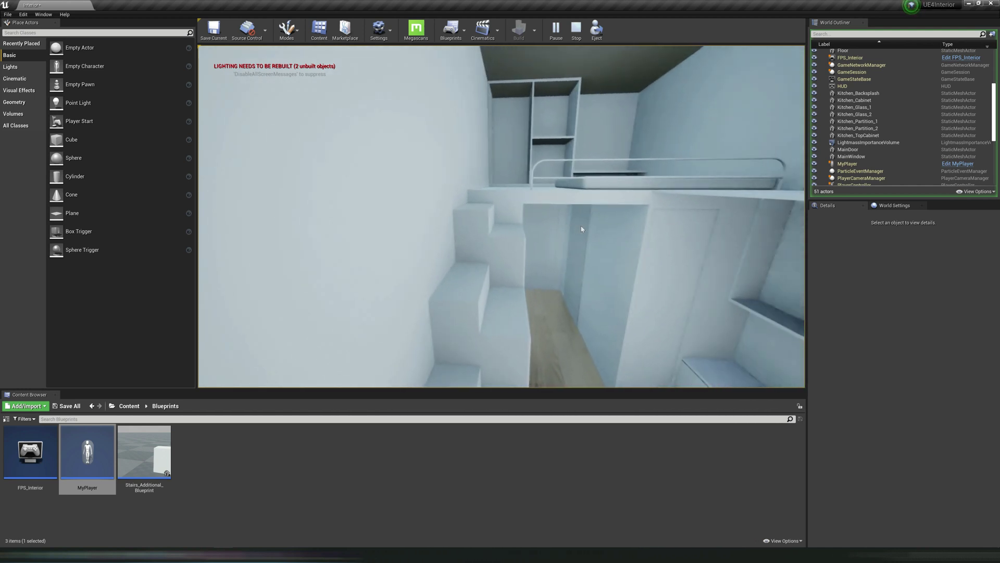
key("Up")
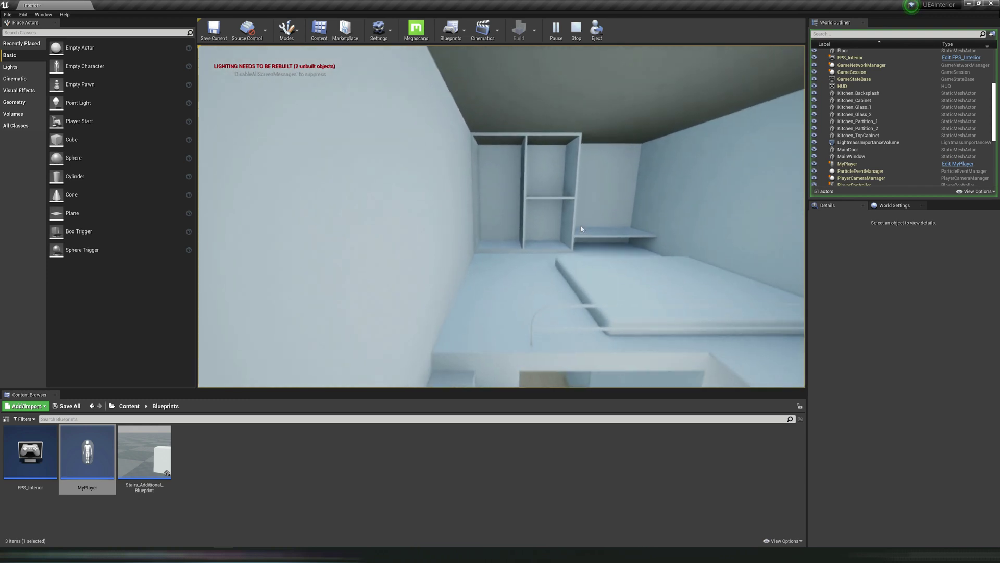
key("Up")
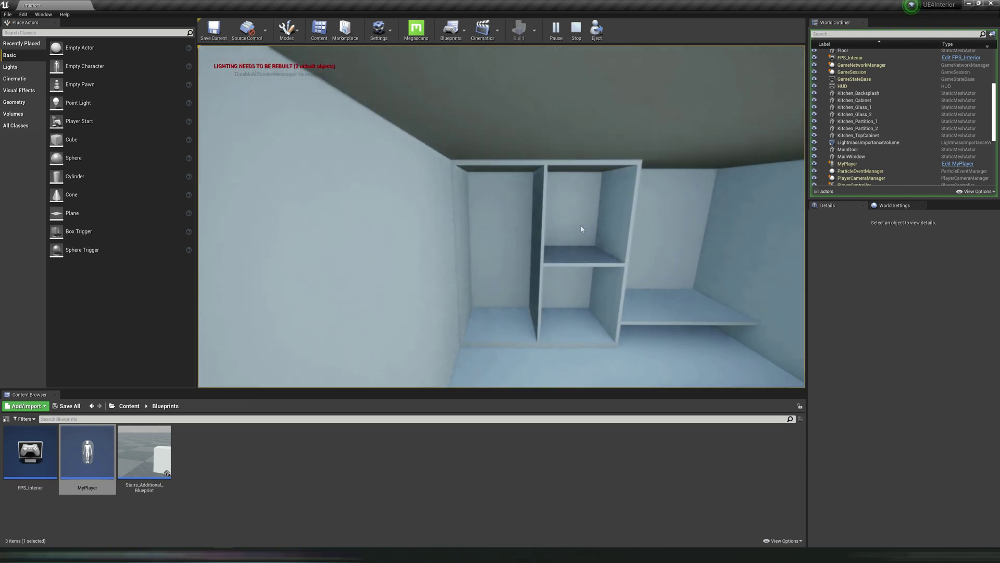
key("Right")
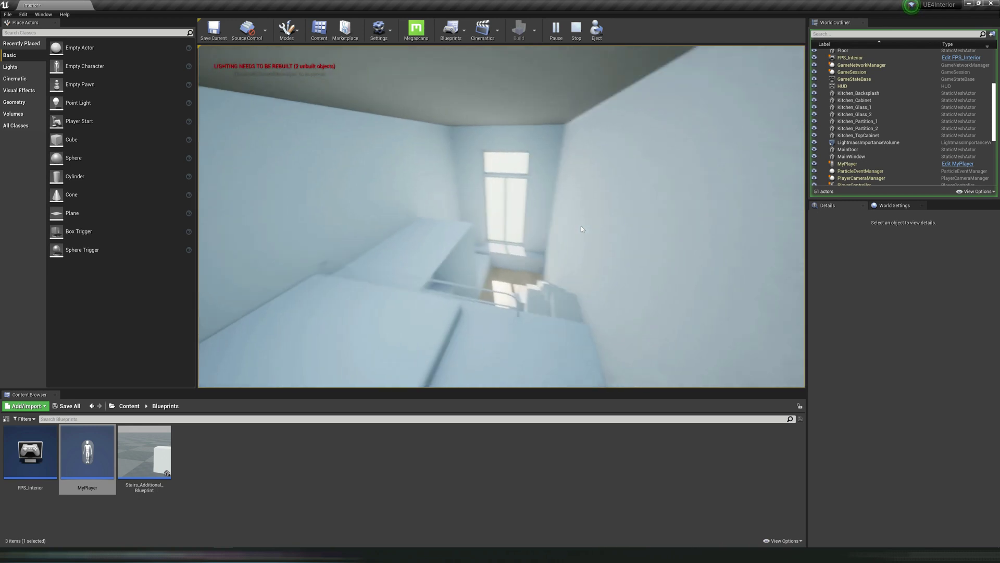
Look around the loft, descend the stairs to the lower floor again and face the staircase
key("w")
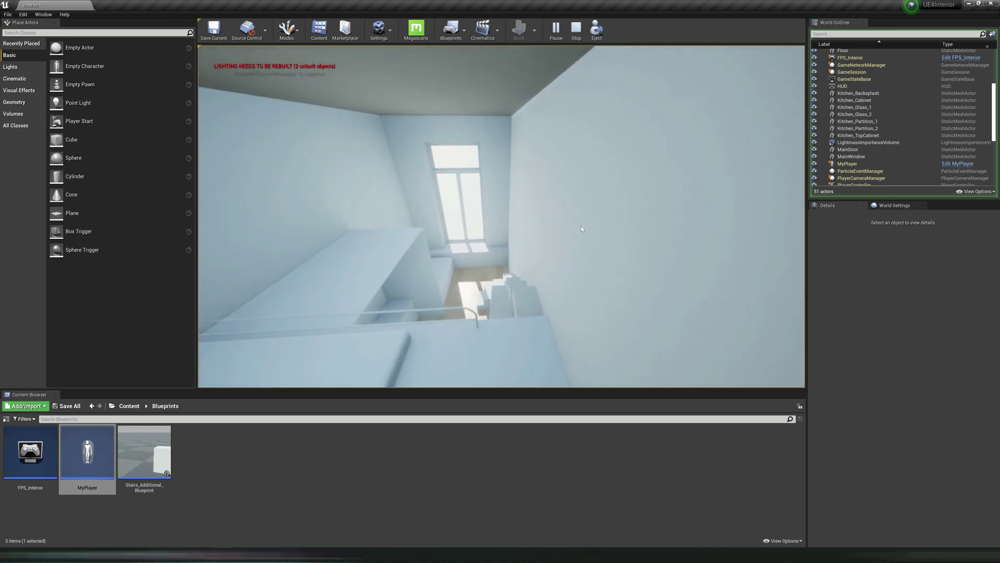
key("w")
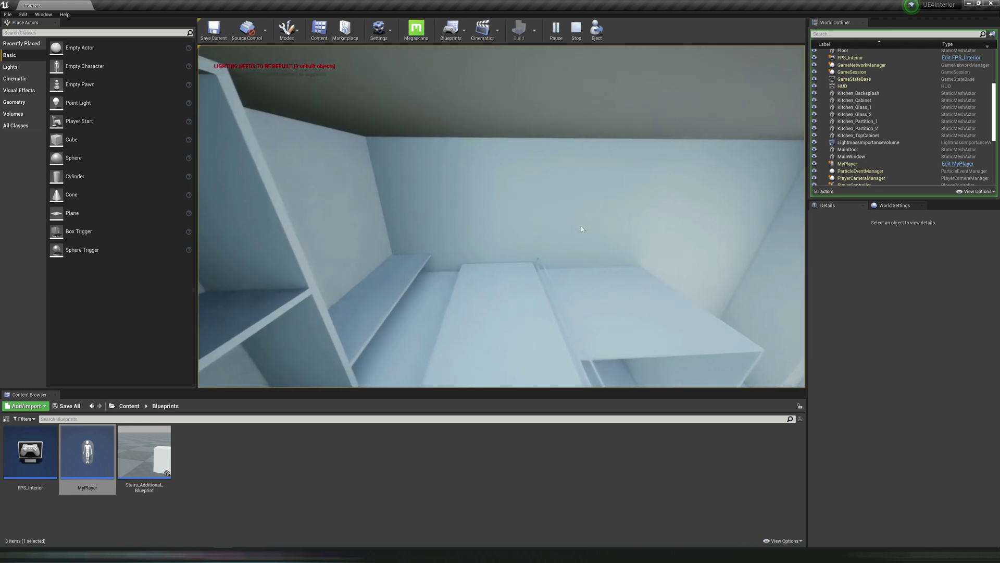
key("w")
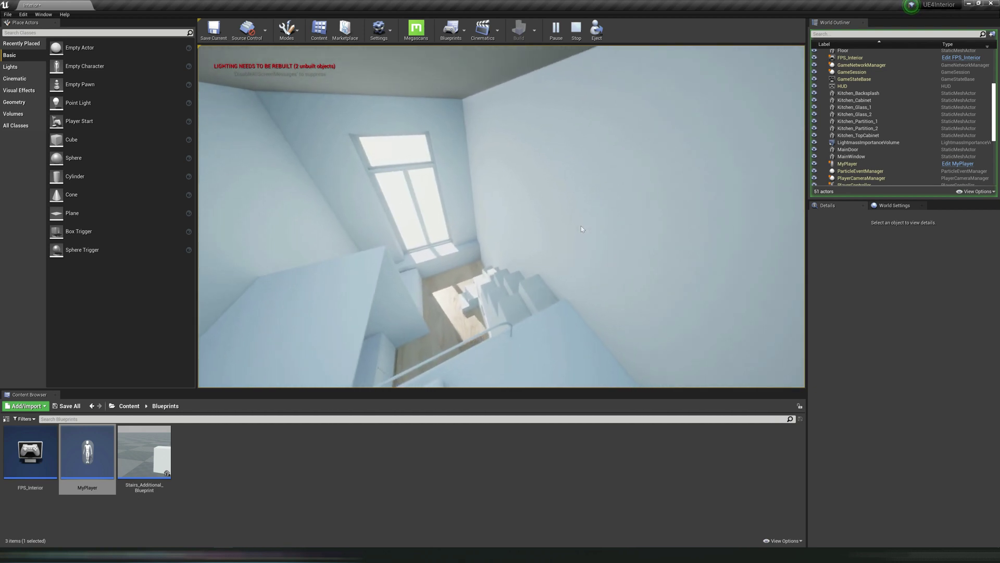
key("w")
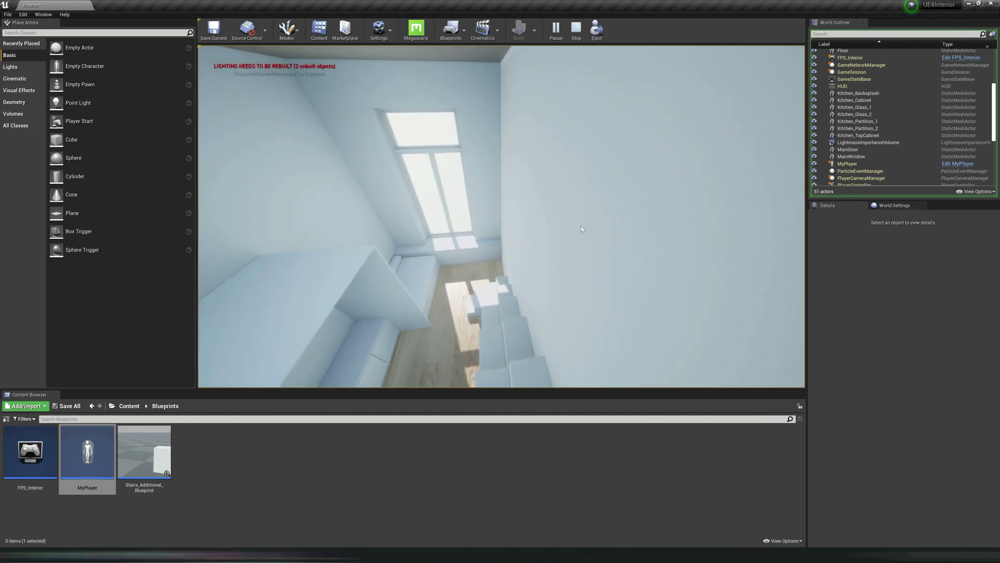
key("w")
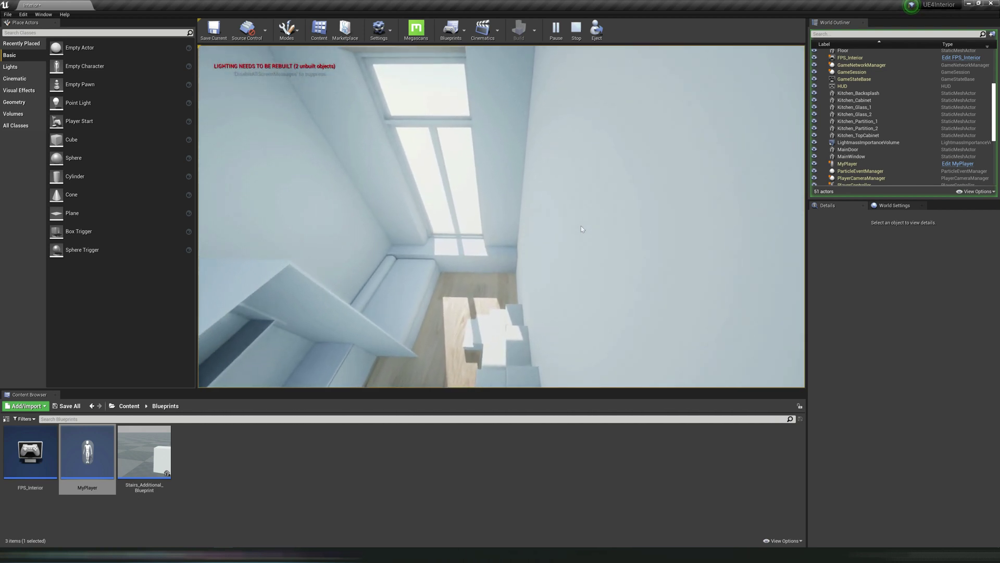
key("w")
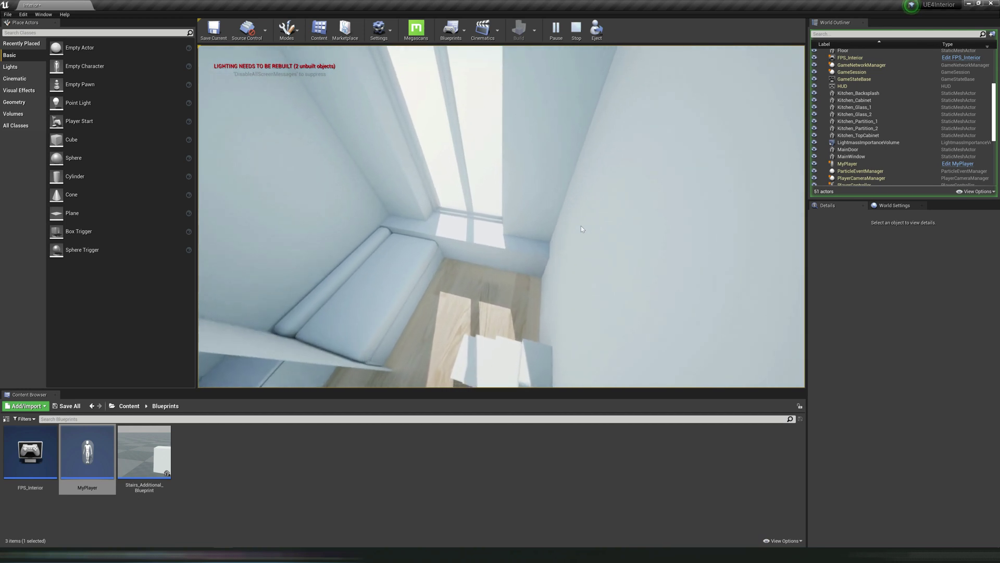
key("Left")
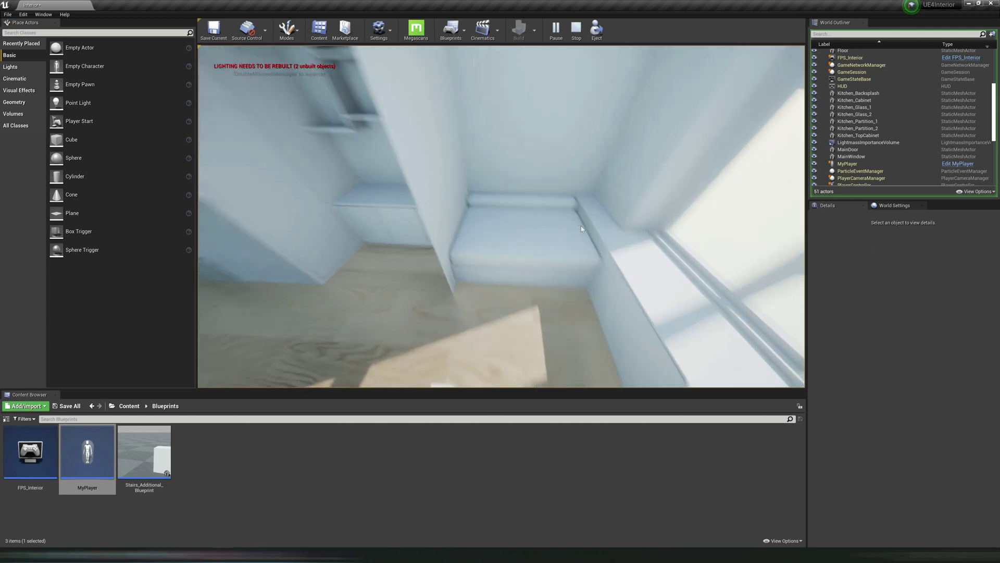
key("Left")
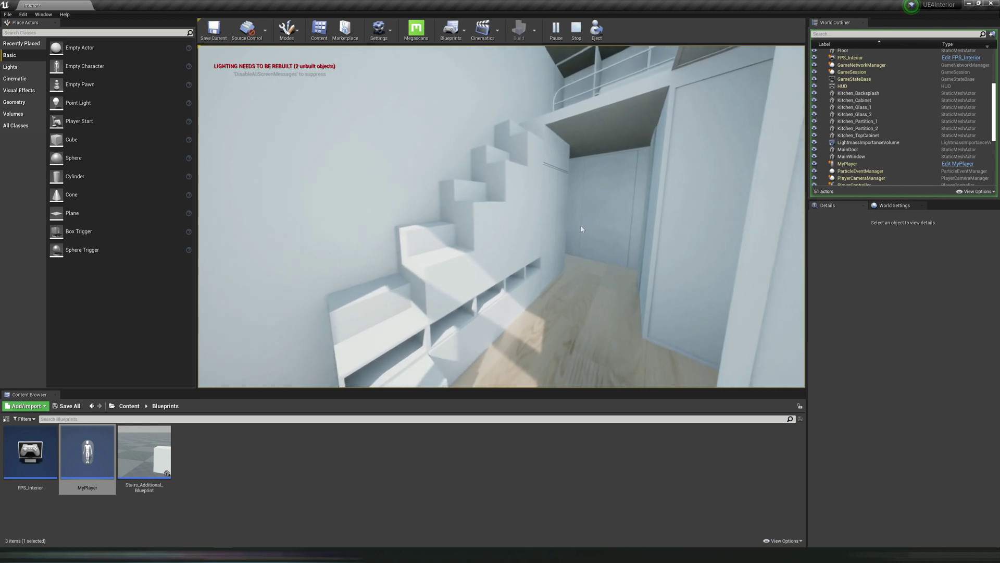
key("Left")
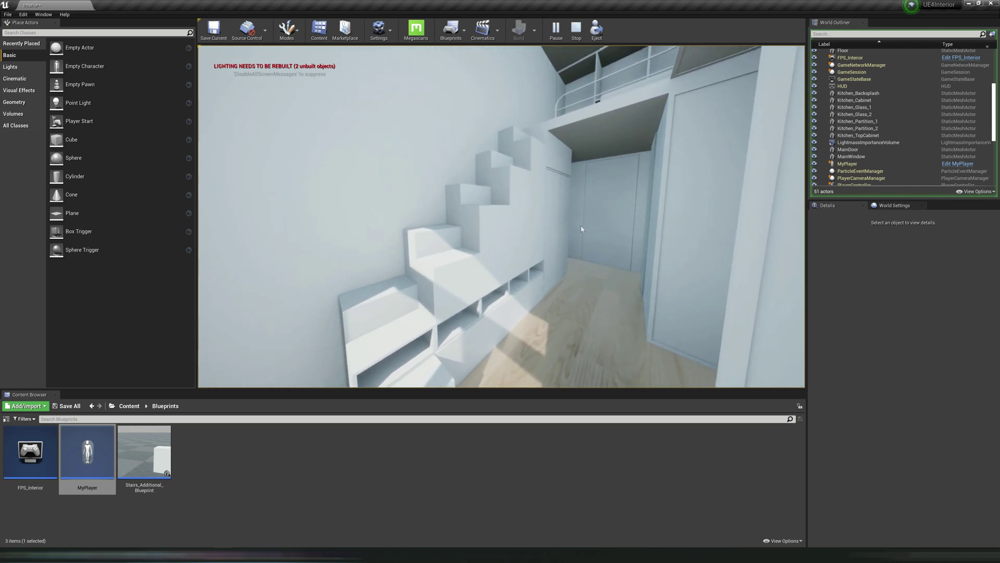